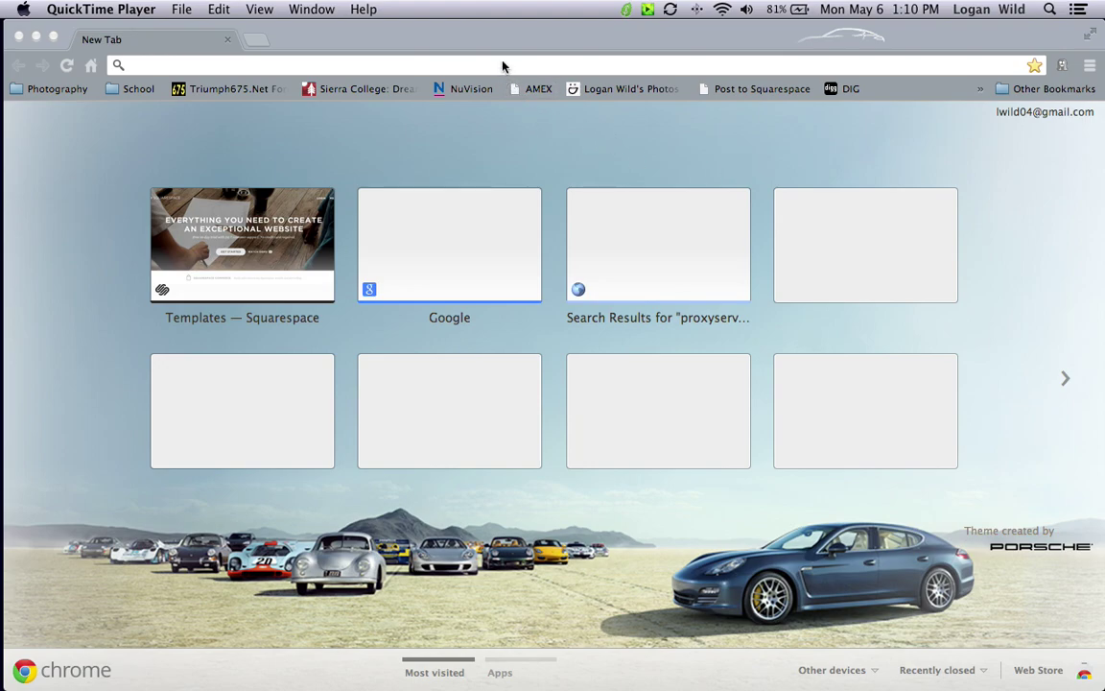
Open the Squarespace website and look over the feature sections of its homepage
left_click(247, 215)
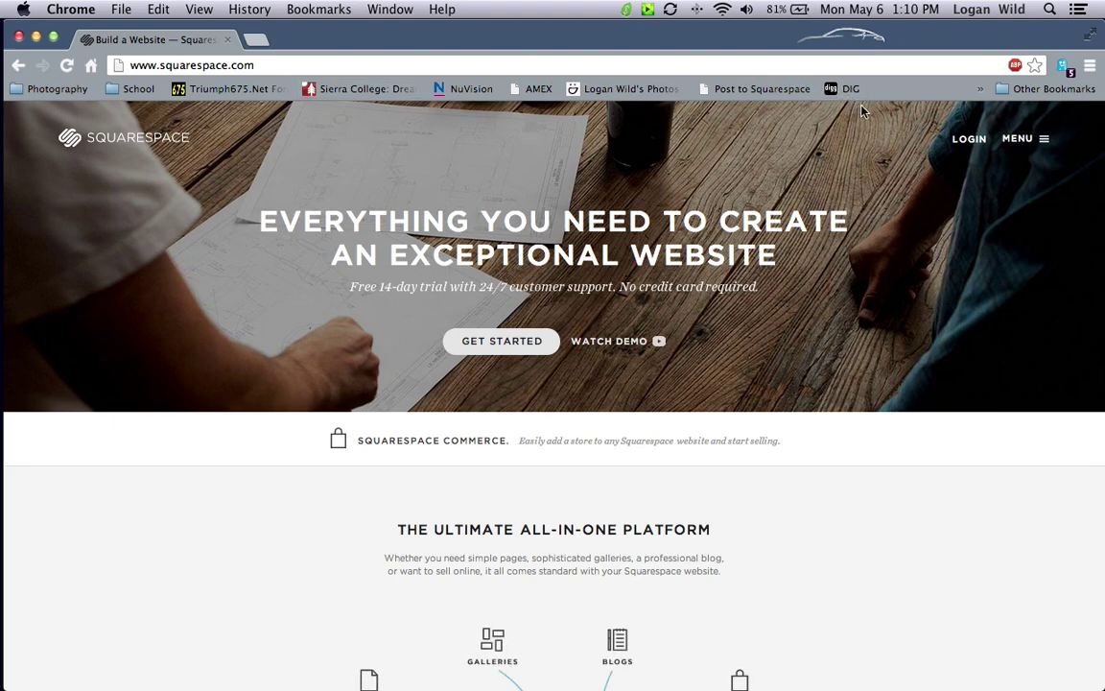
mouse_move(937, 383)
left_mouse_down()
mouse_move(917, 570)
mouse_move(957, 585)
left_mouse_up()
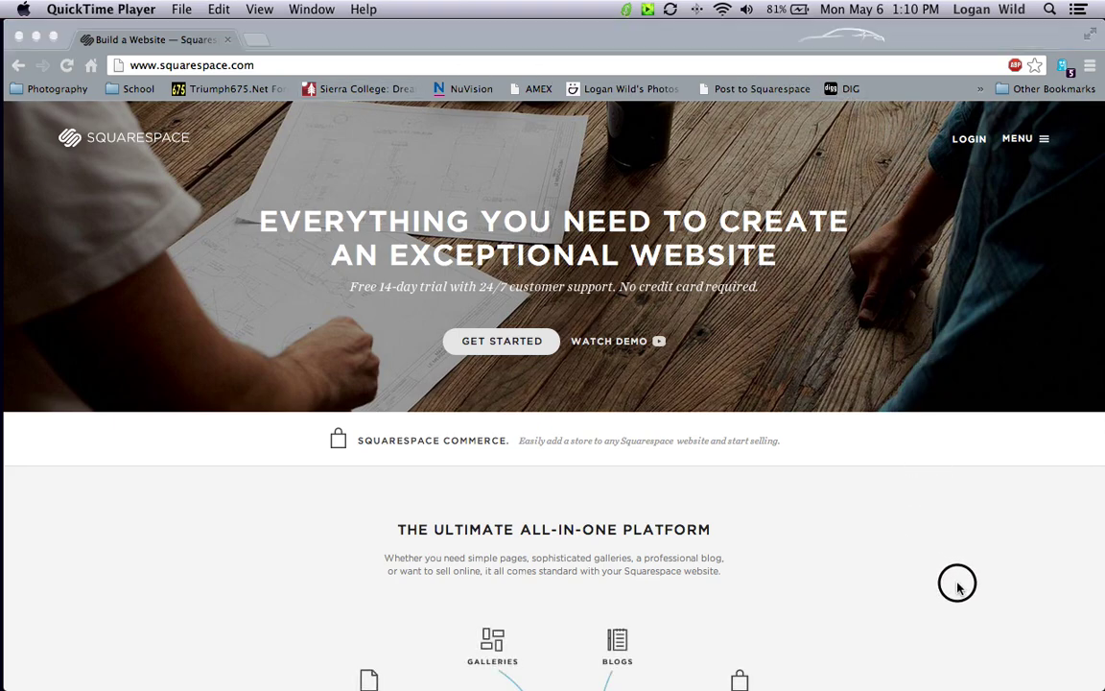
scroll(268, 481, "down", 3)
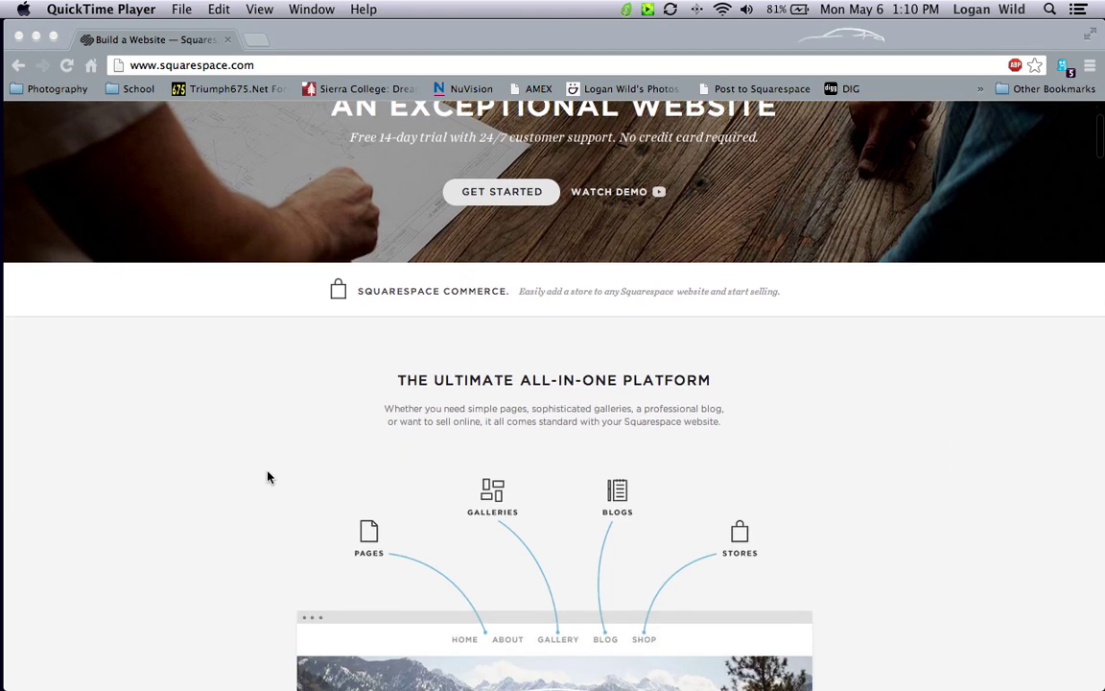
scroll(246, 338, "down", 8)
scroll(245, 337, "down", 10)
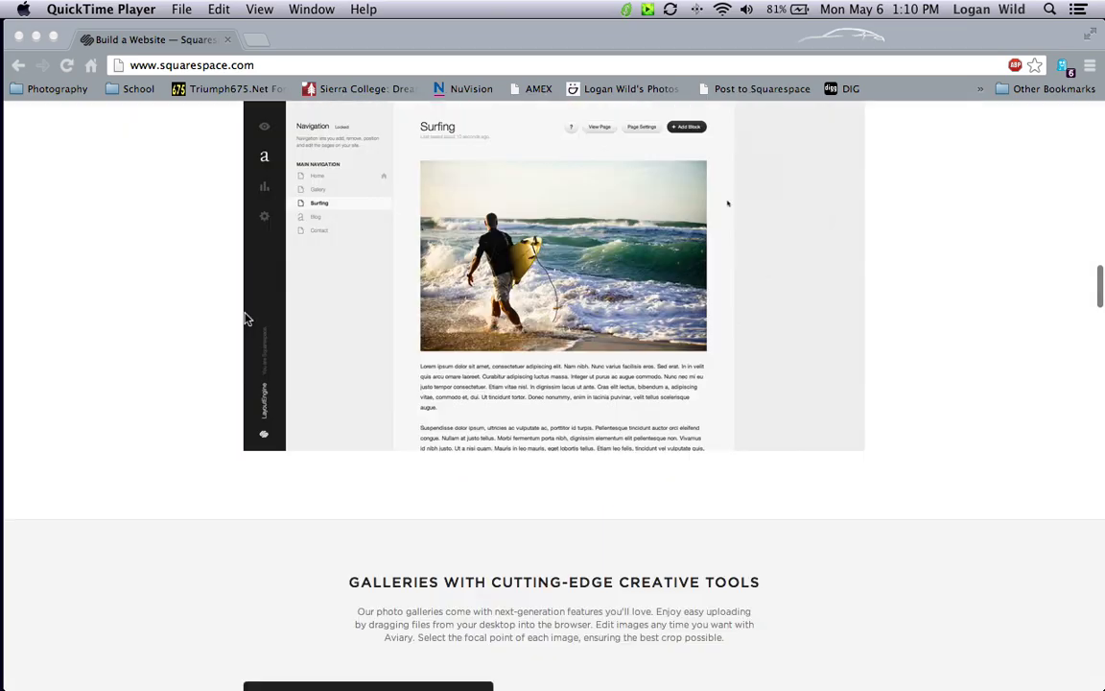
scroll(246, 317, "down", 12)
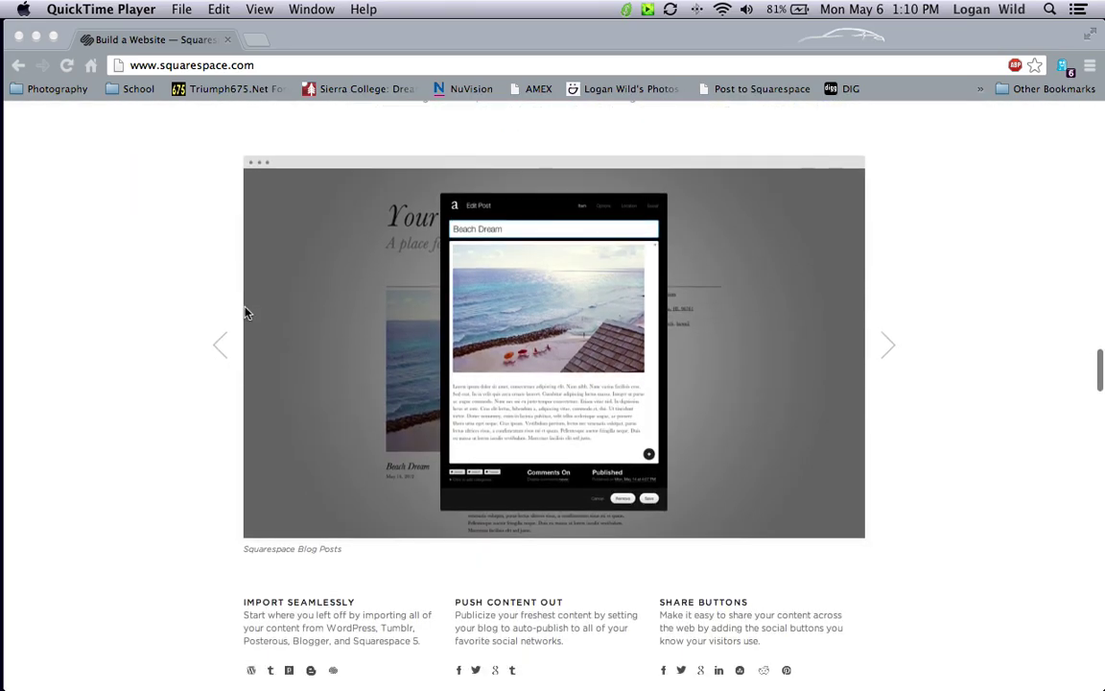
scroll(207, 304, "up", 20)
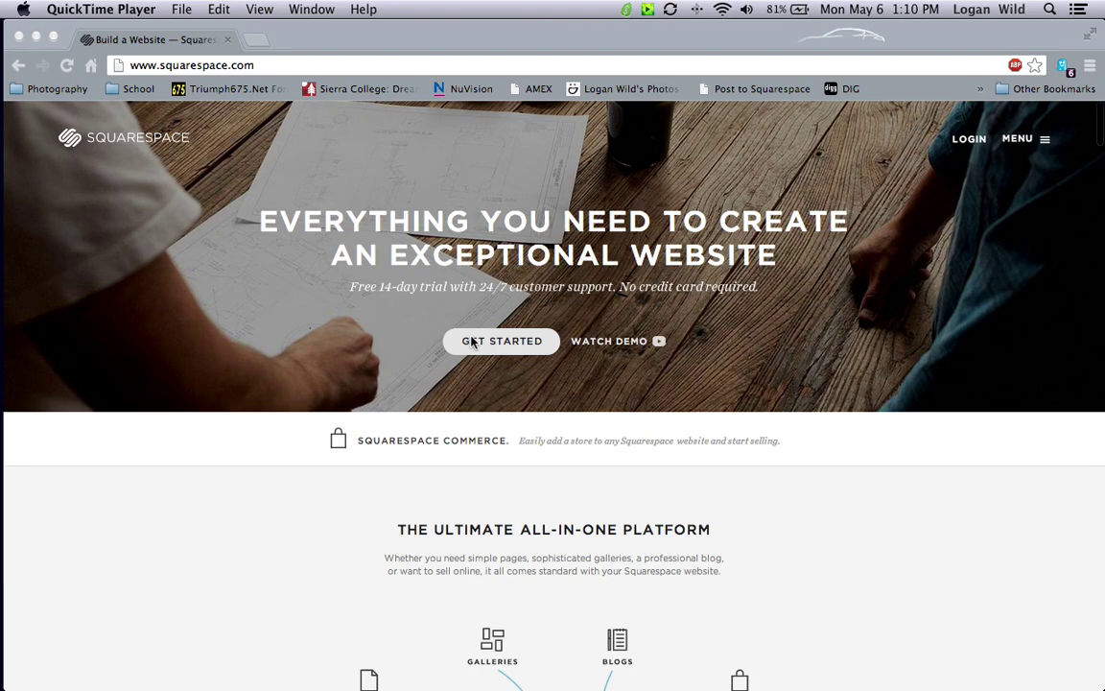
Open the Squarespace login form and try to log in with the account password
left_click(971, 142)
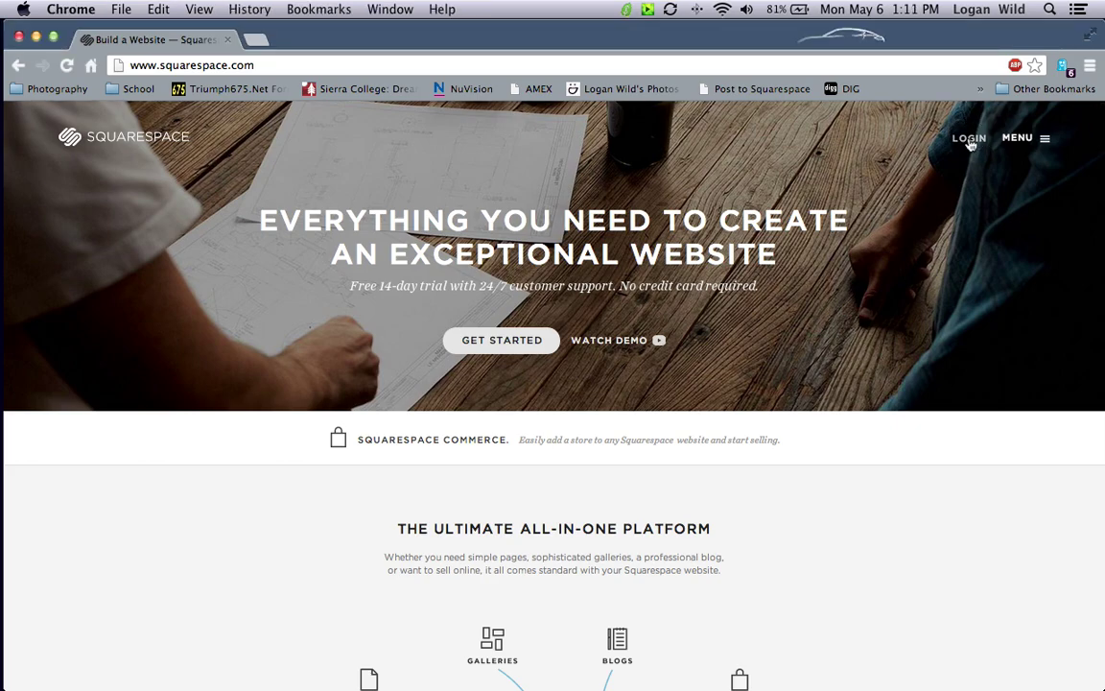
left_click(970, 139)
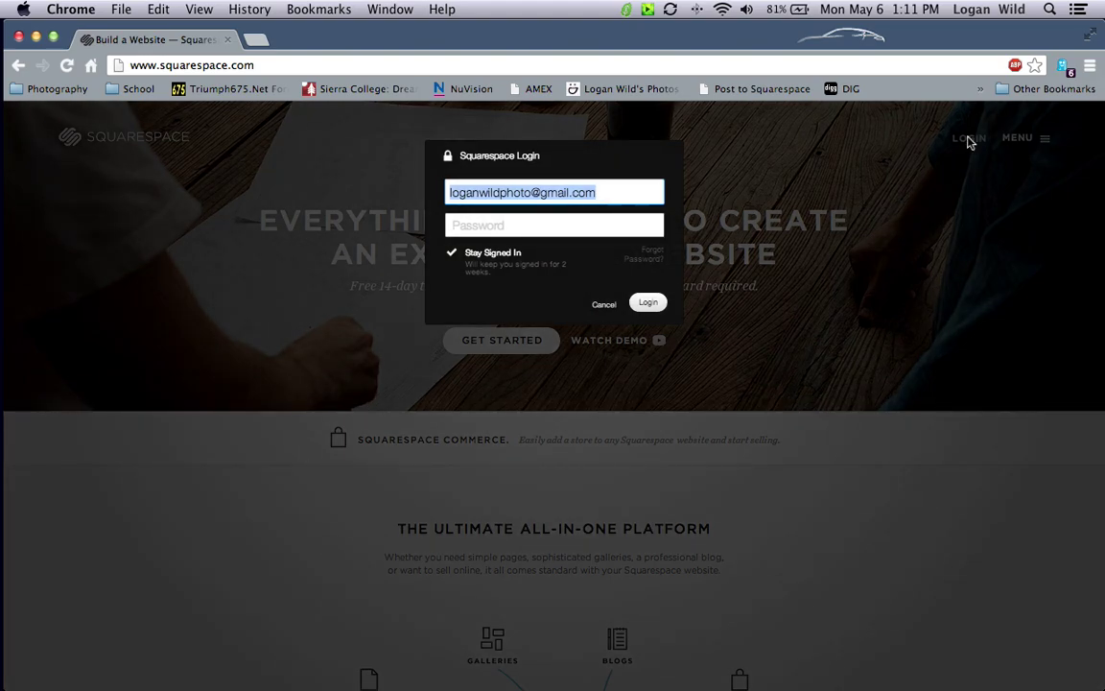
left_click(554, 229)
type("••••••")
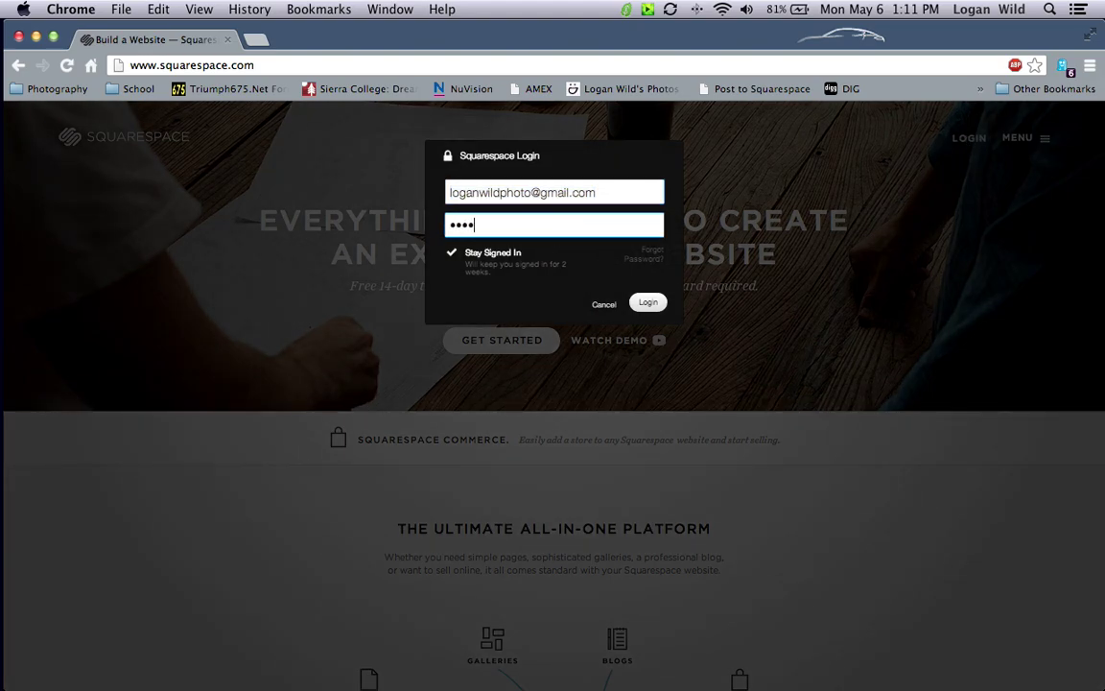
type("•••")
key("Return")
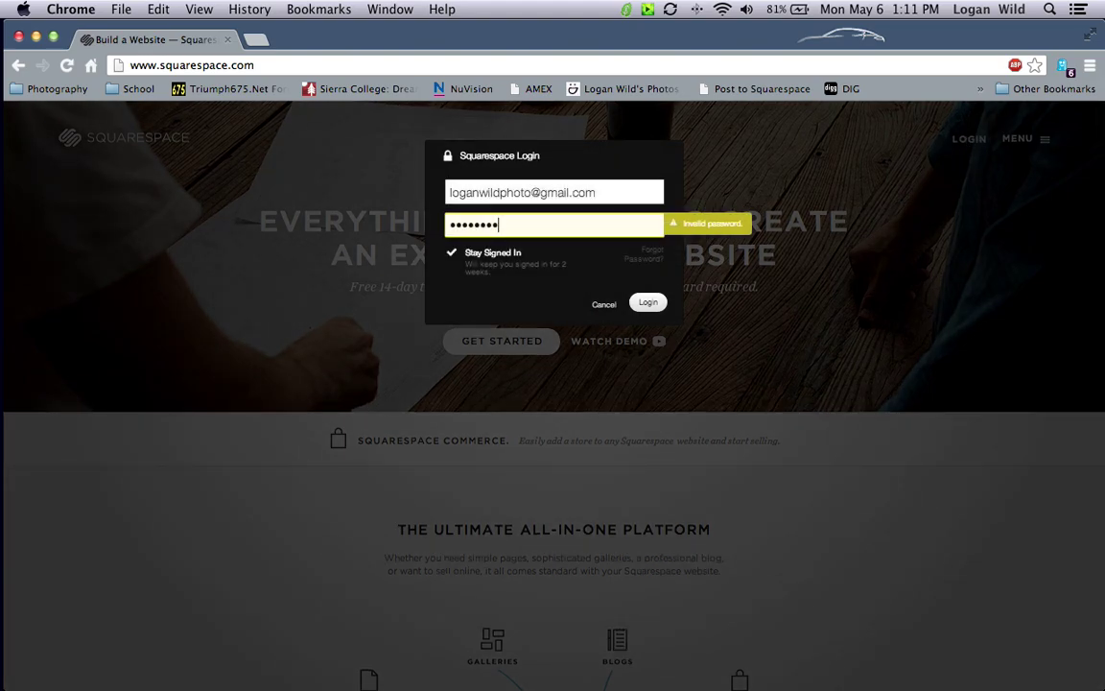
Re-enter the account password and log in to Squarespace
type("••••")
key("BackSpace")
key("BackSpace")
key("BackSpace")
key("BackSpace")
type("••••••")
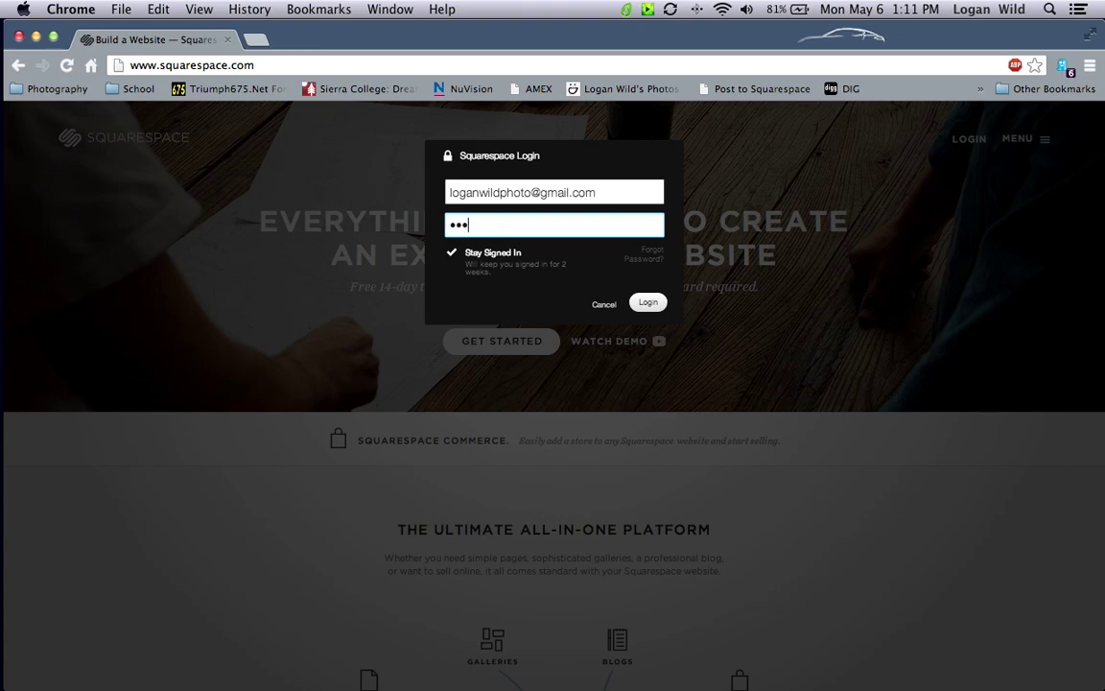
key("Return")
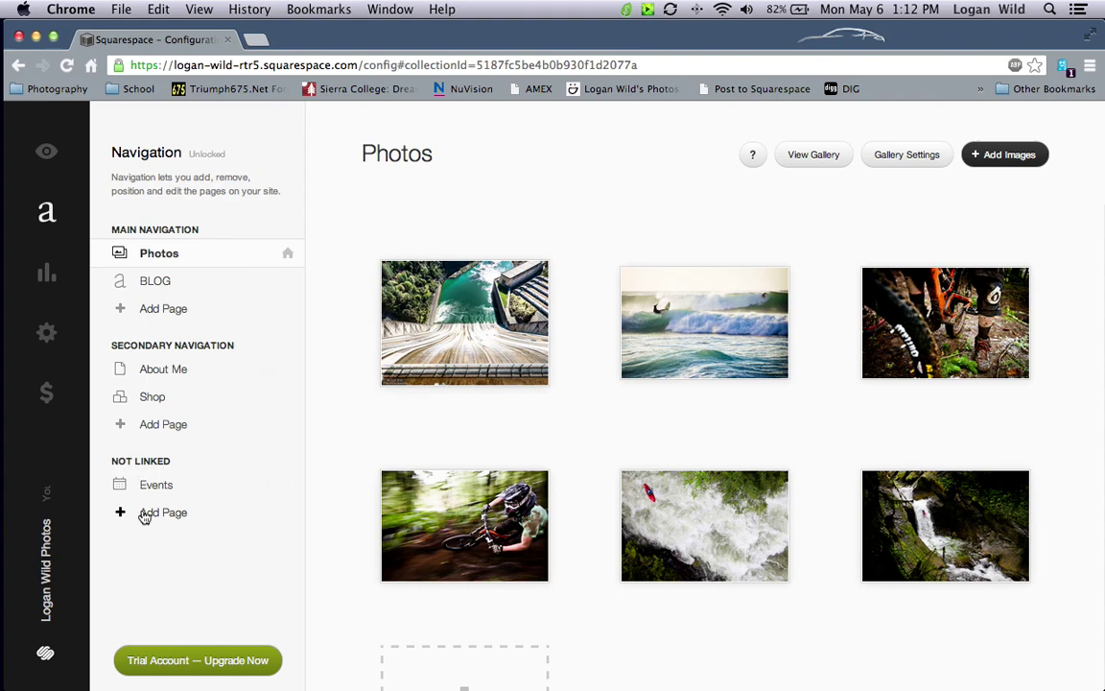
Rename the Photos page in the main navigation to "Gallery" and save it
scroll(438, 418, "down", 2)
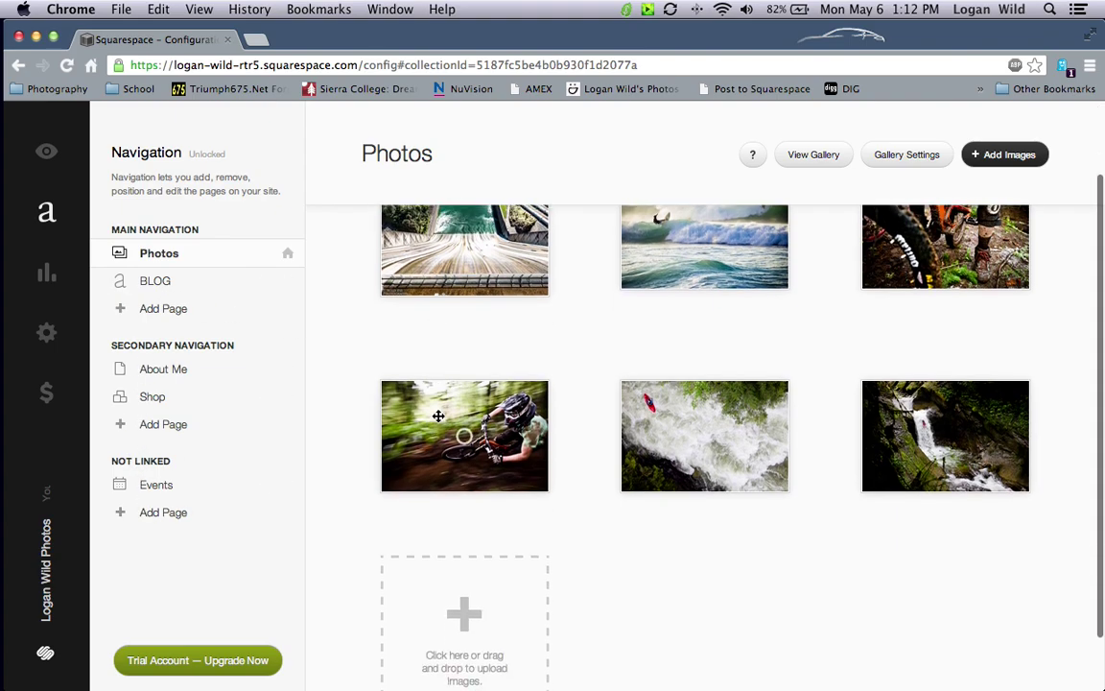
scroll(439, 417, "up", 2)
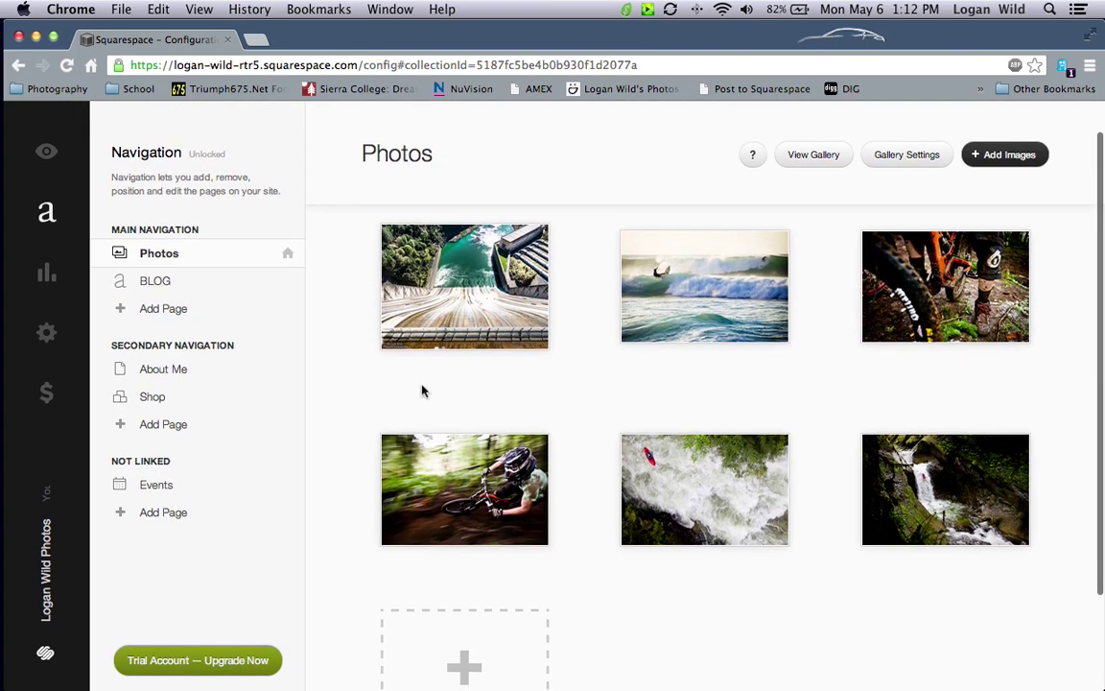
scroll(453, 269, "up", 1)
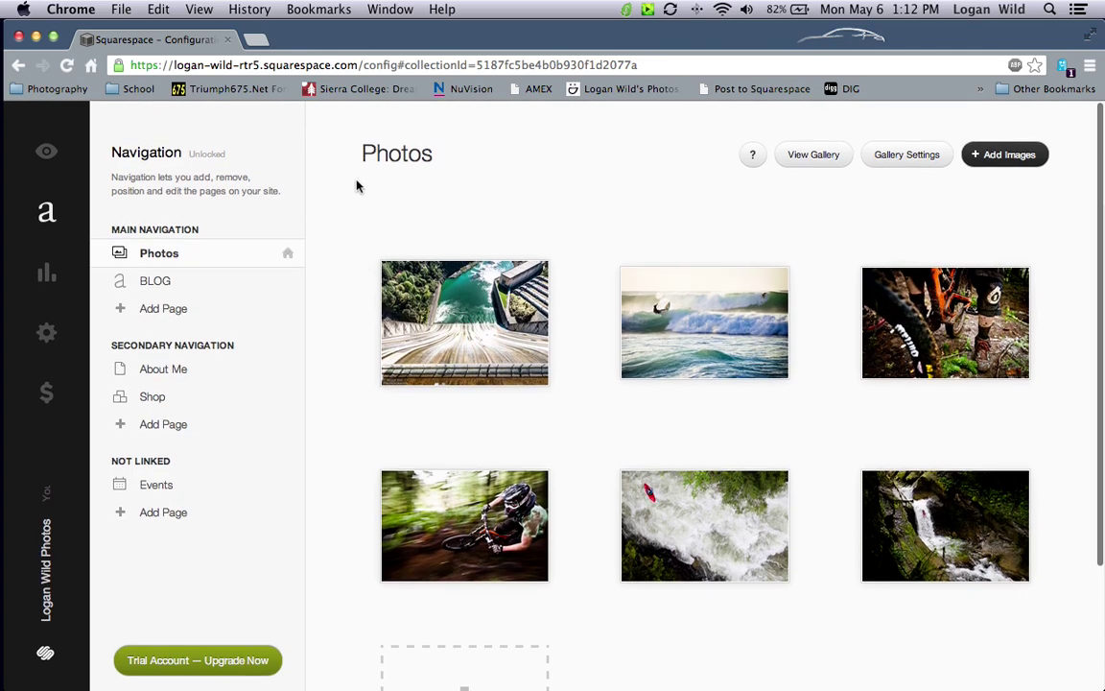
mouse_move(286, 251)
left_click(268, 255)
type("Ga")
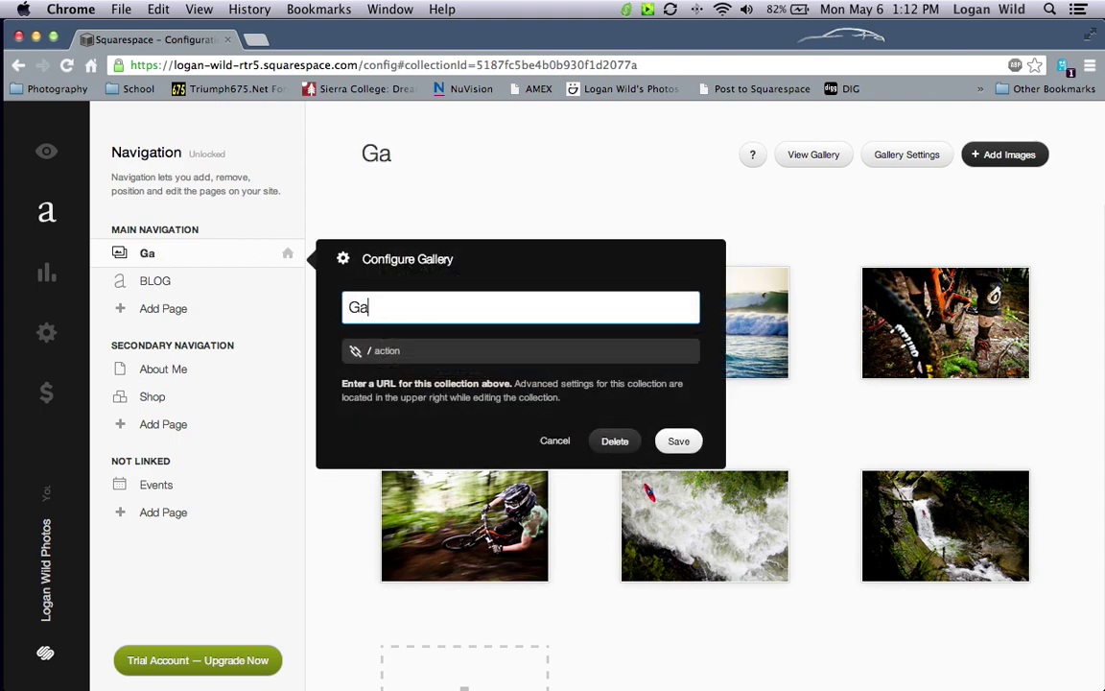
type("llery")
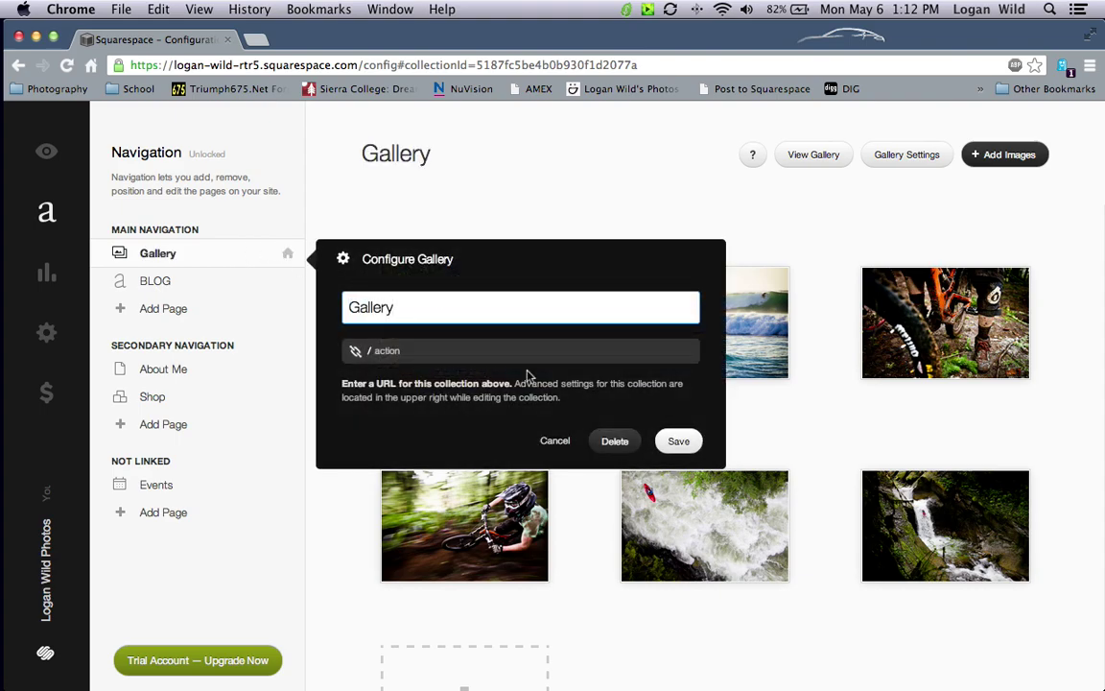
left_click(678, 442)
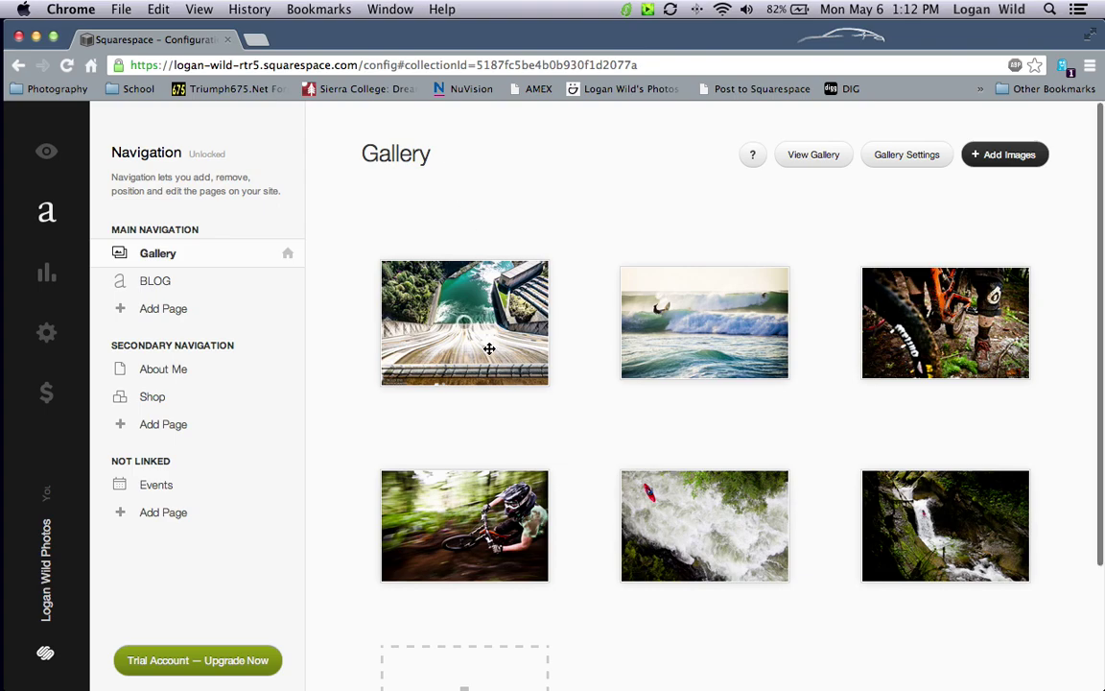
Delete the surfing photo from the gallery and confirm its removal
scroll(489, 348, "down", 3)
scroll(649, 340, "up", 2)
left_click(717, 248)
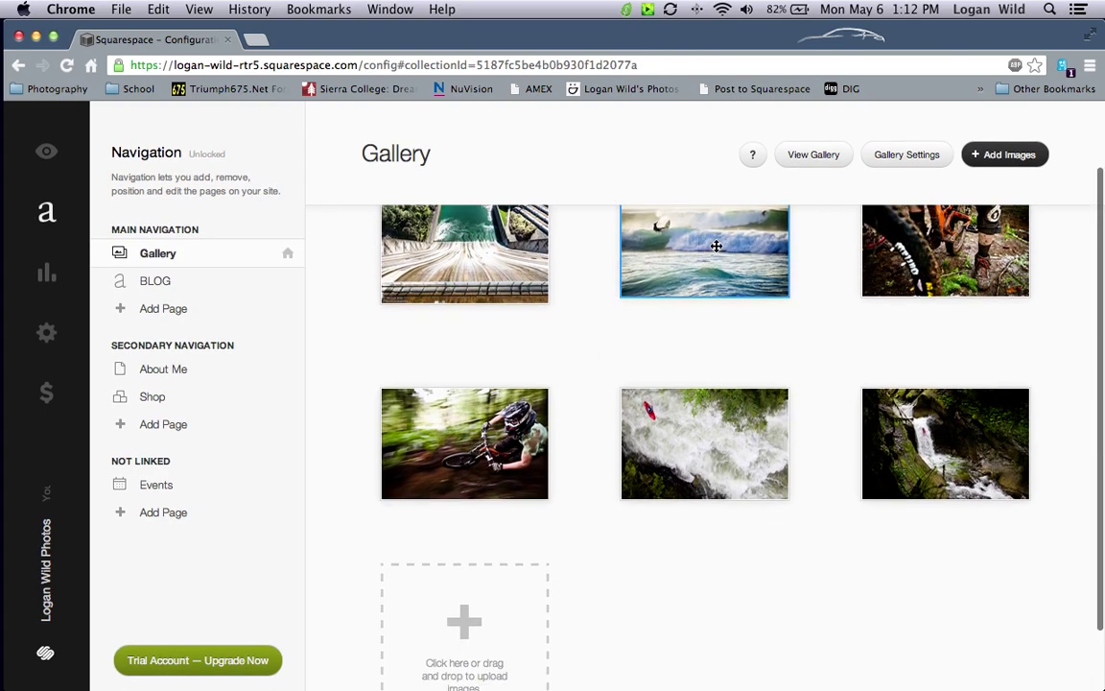
left_click(699, 647)
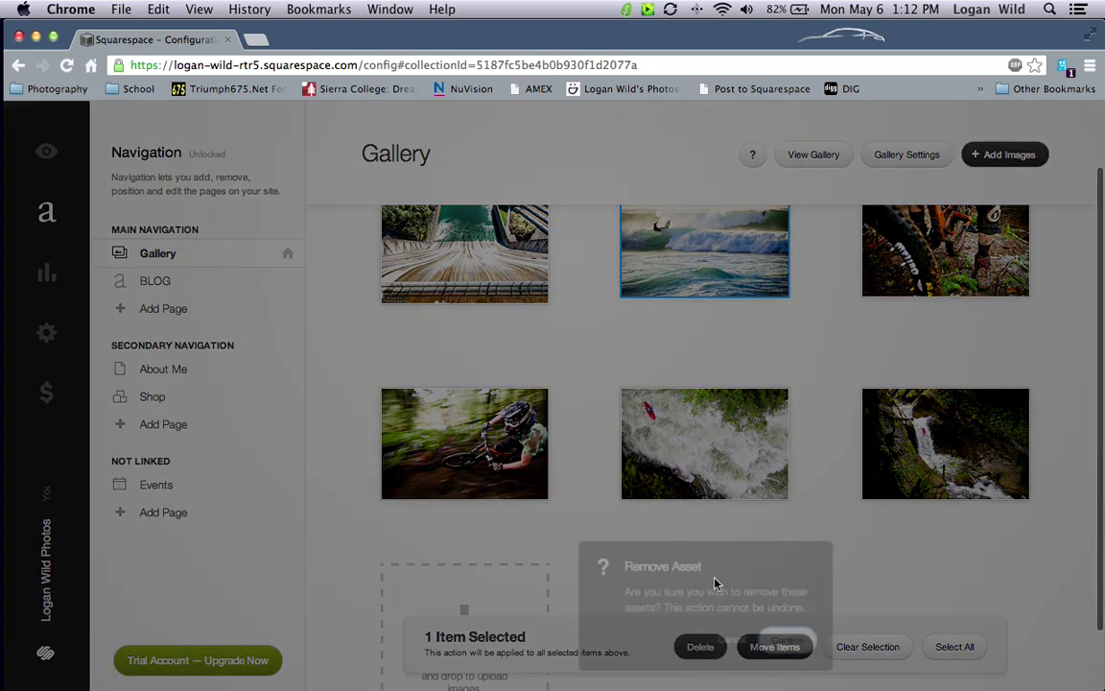
left_click(787, 641)
Delete the muddy bike close-up and the helmeted mountain biker photo from the gallery
left_click(732, 325)
left_click(698, 646)
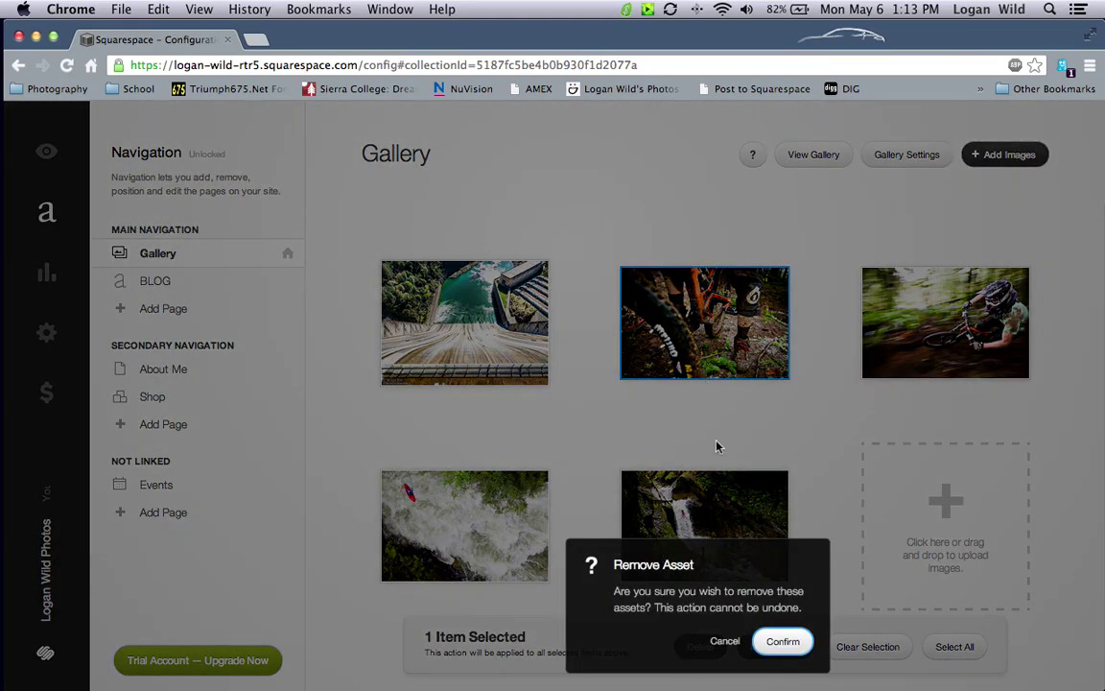
left_click(782, 640)
left_click(715, 367)
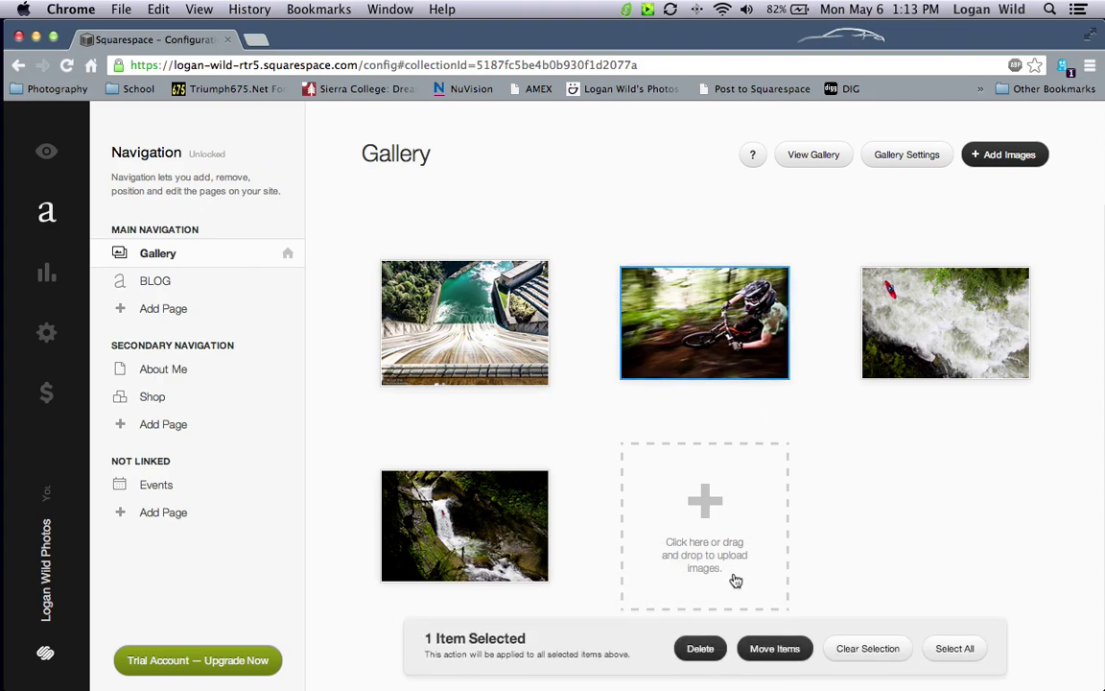
left_click(701, 648)
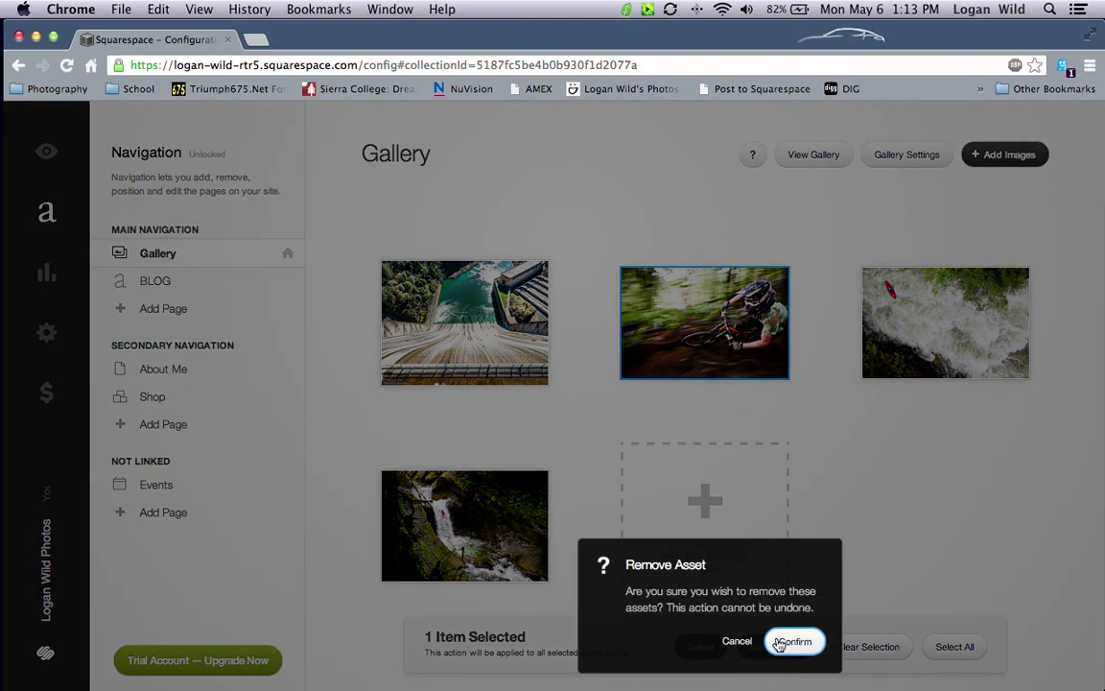
left_click(780, 642)
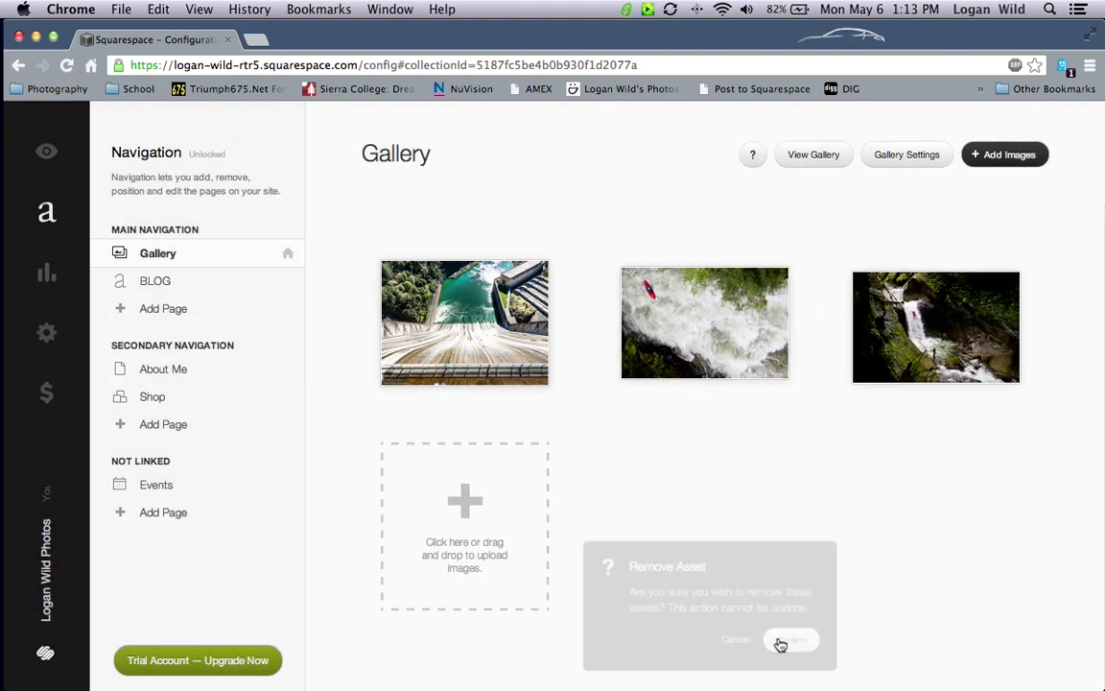
Upload _MG_2465.jpg, _MG_2478.jpg, IMG_1238.jpg, IMG_1246.jpg and IMG_1266.jpg from the Redding folder to the gallery
left_click(484, 486)
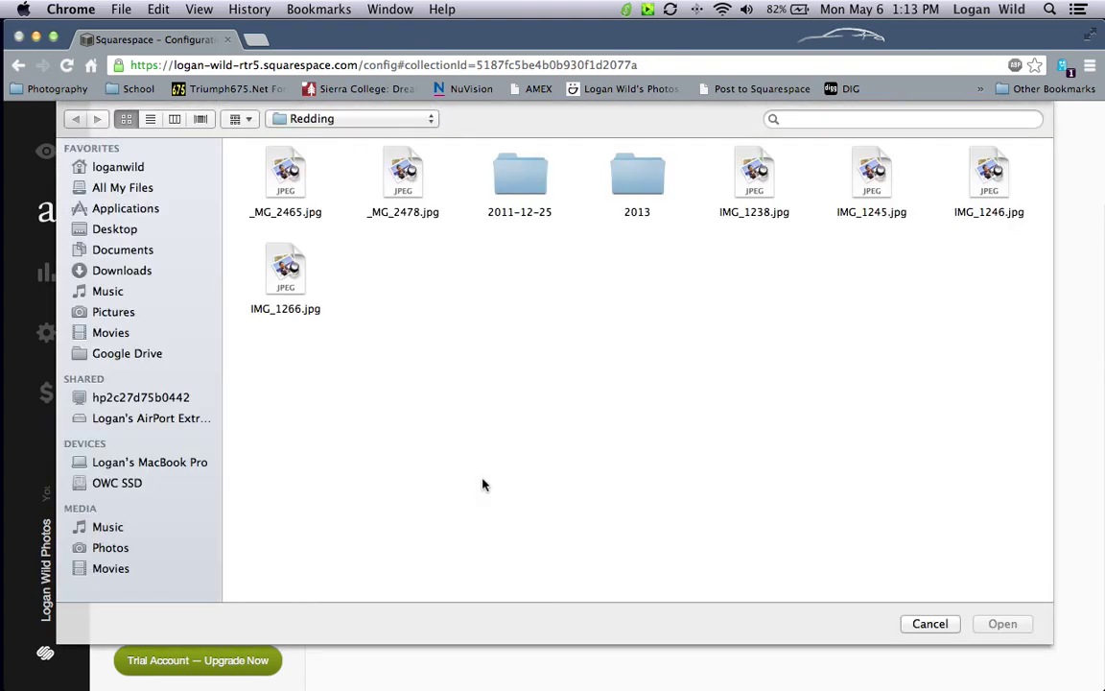
left_click(298, 187)
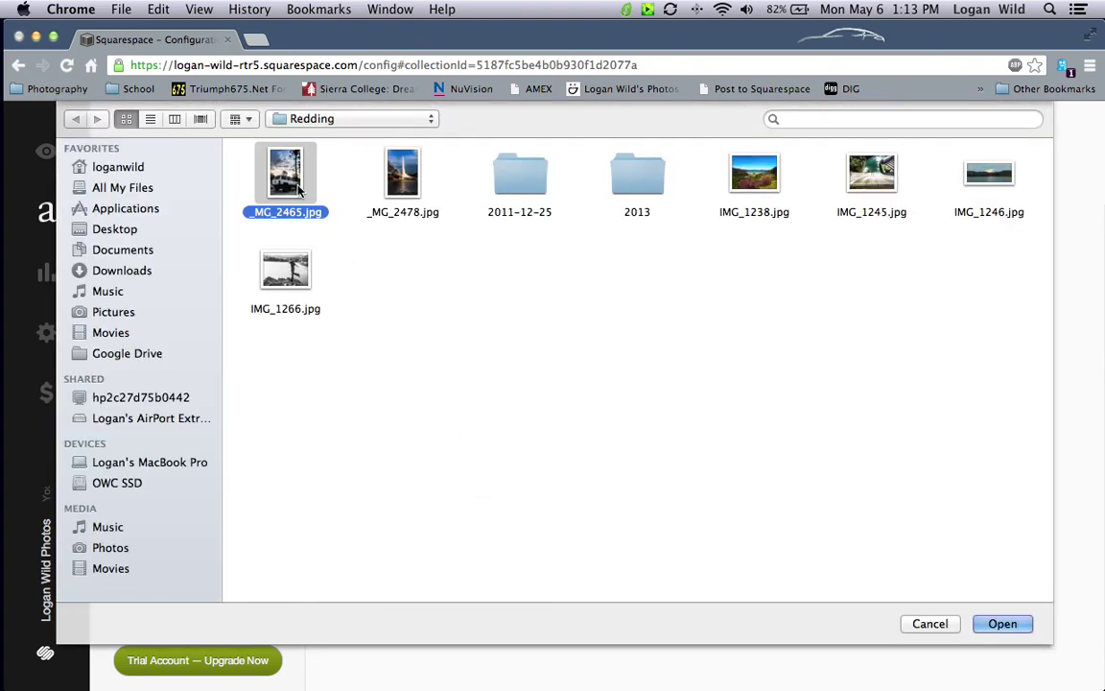
left_click(403, 175, "shift")
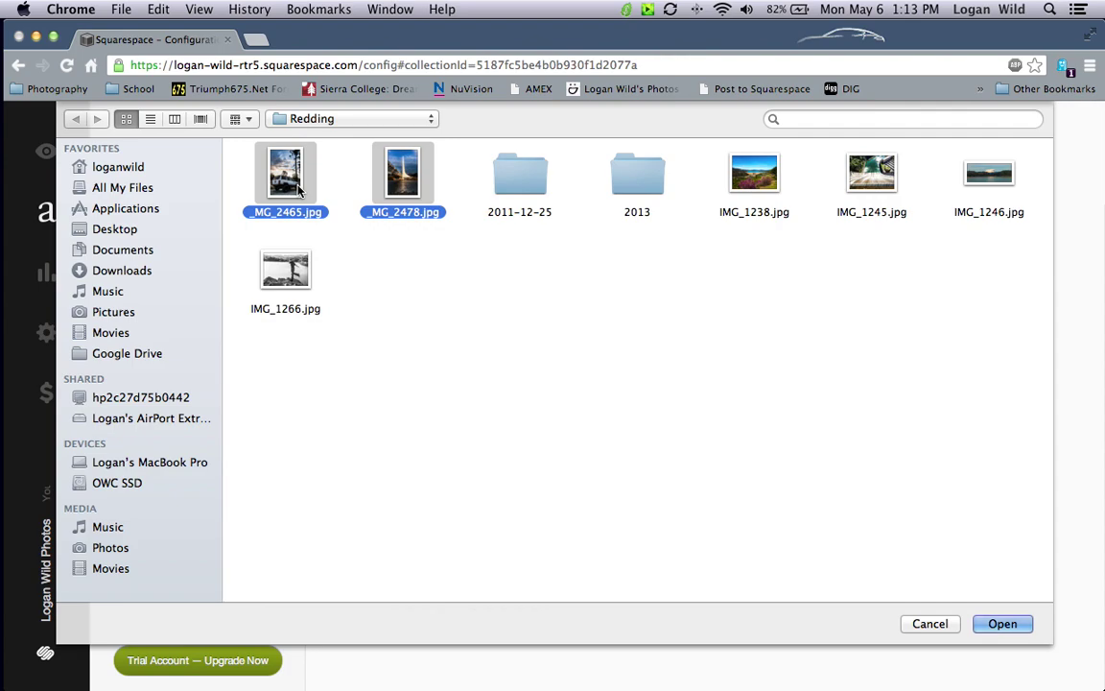
left_click(269, 251, "super")
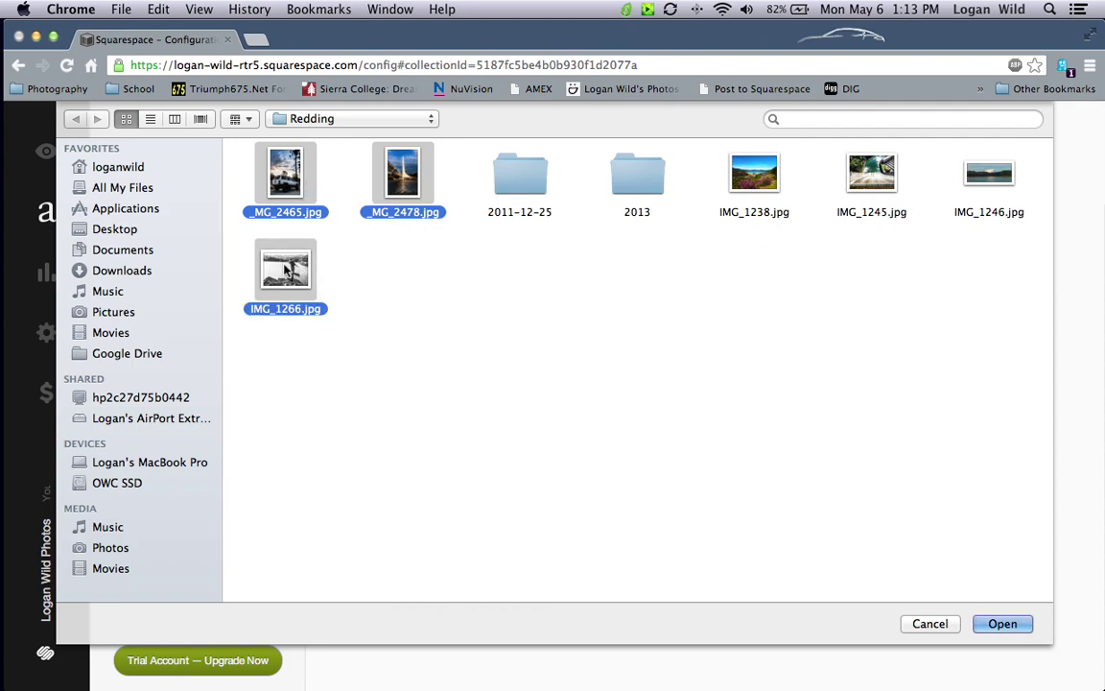
left_click(755, 174, "super")
left_click(988, 175, "super")
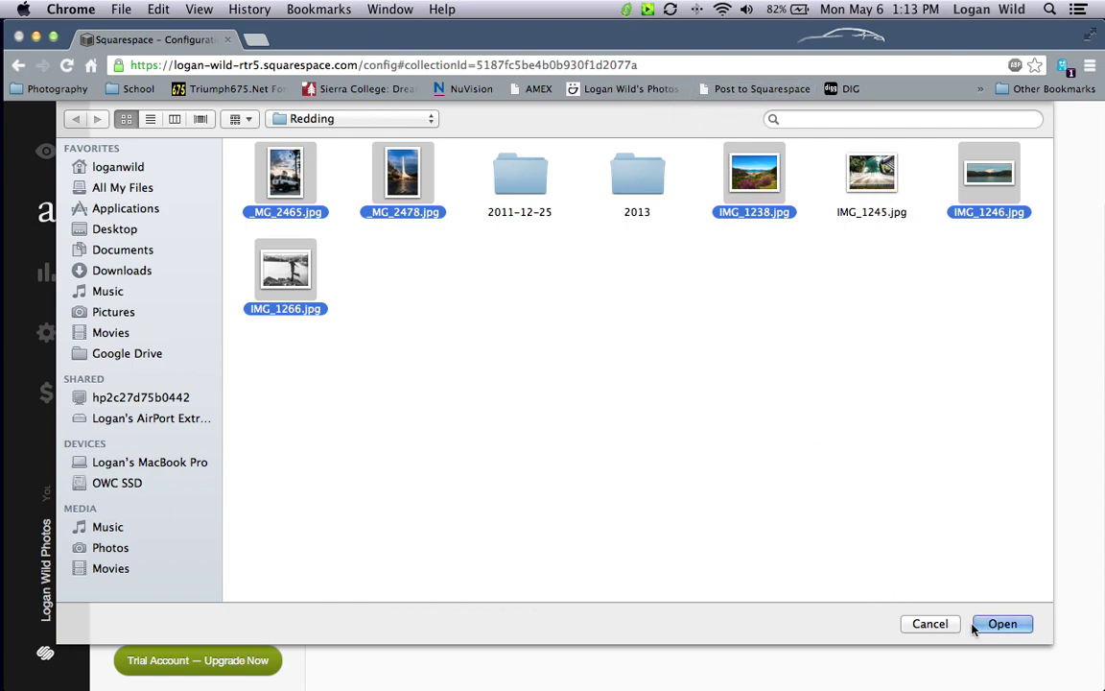
key("super+ctrl+Escape")
left_click(1001, 626)
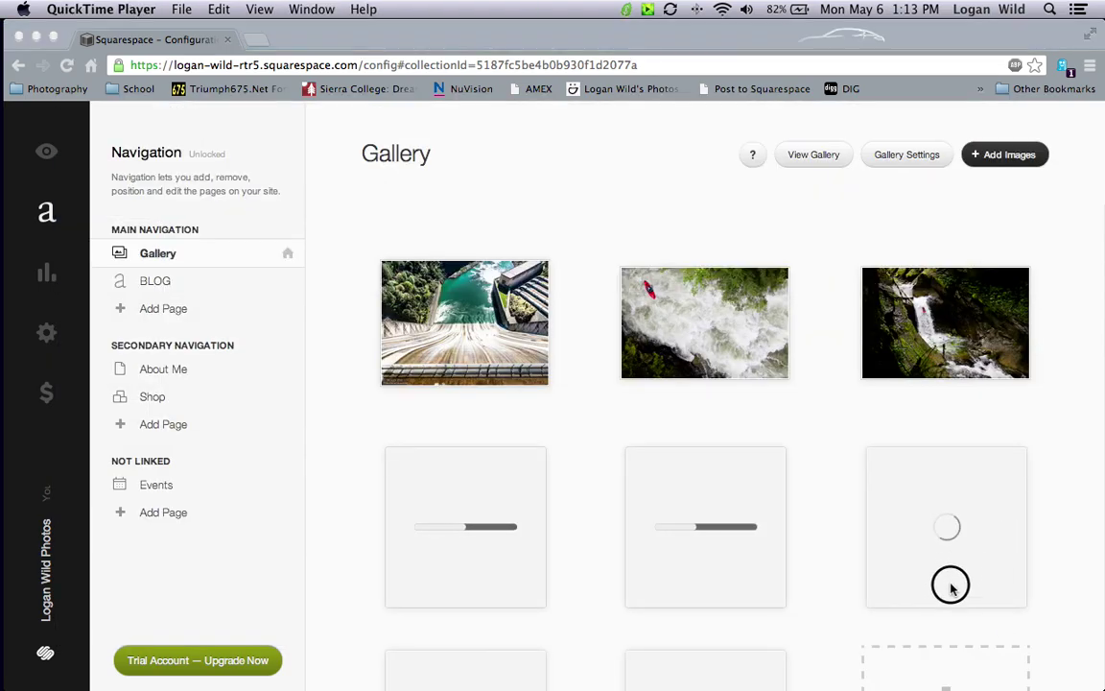
Review the newly uploaded photos in the gallery
scroll(1088, 480, "down", 3)
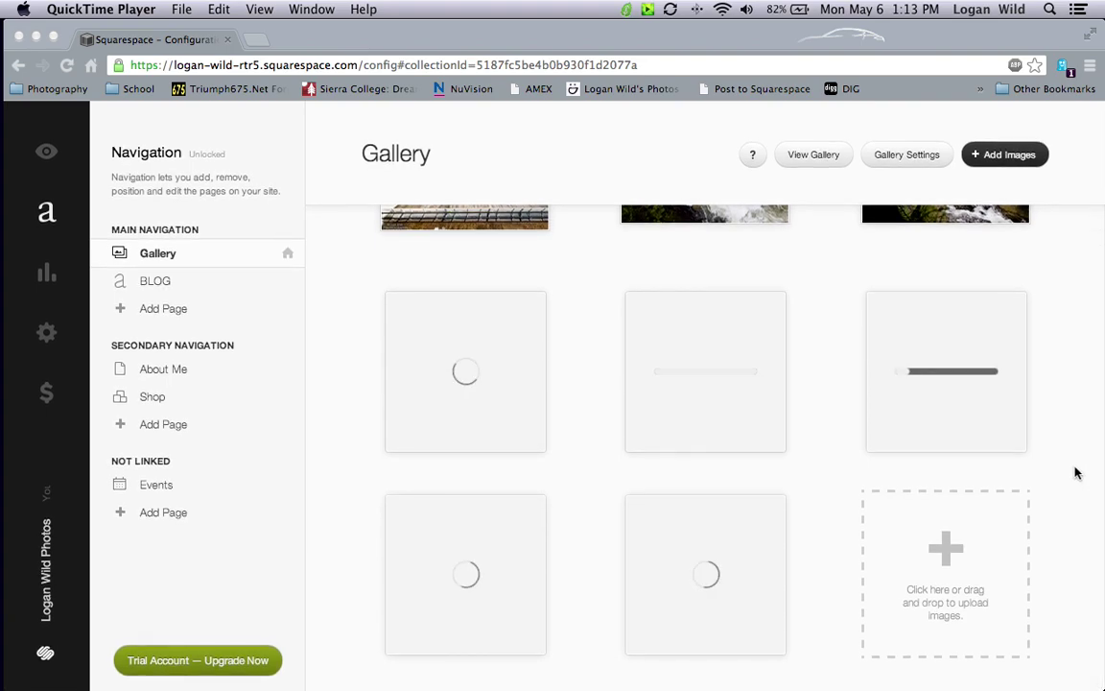
scroll(1075, 472, "up", 3)
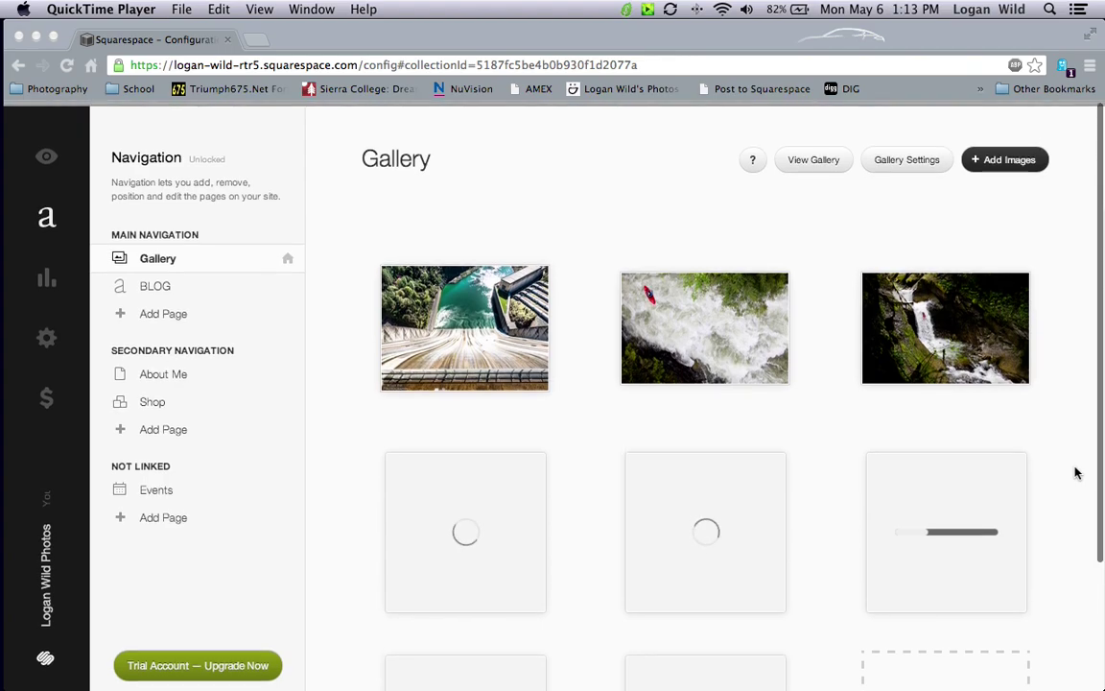
scroll(1075, 472, "down", 3)
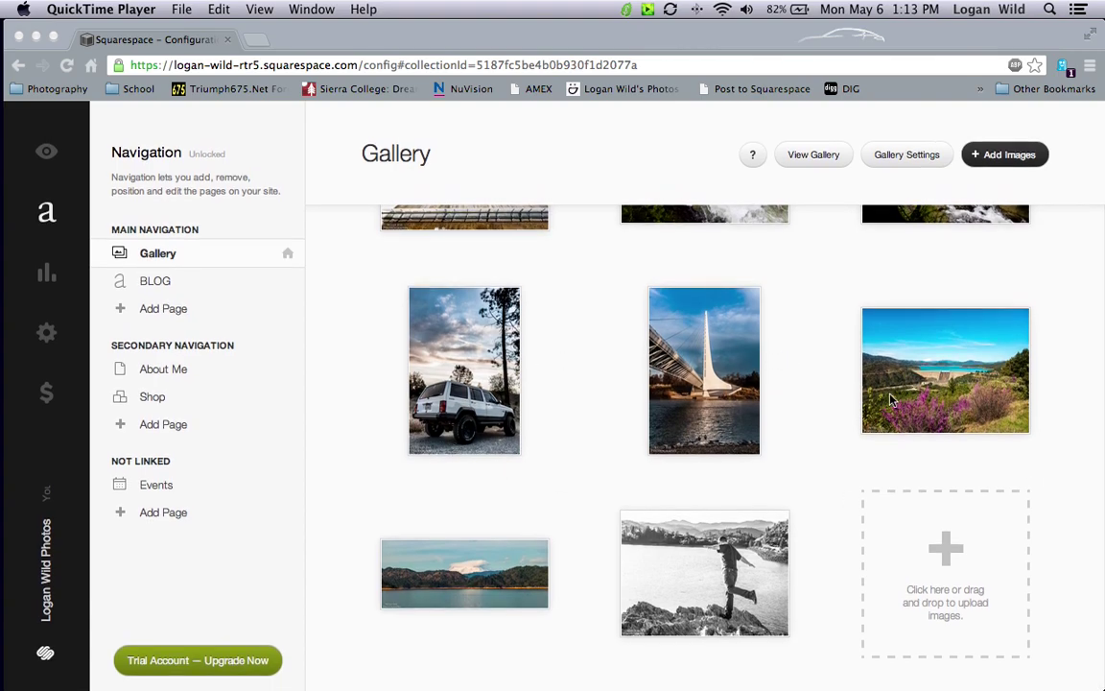
scroll(500, 427, "up", 3)
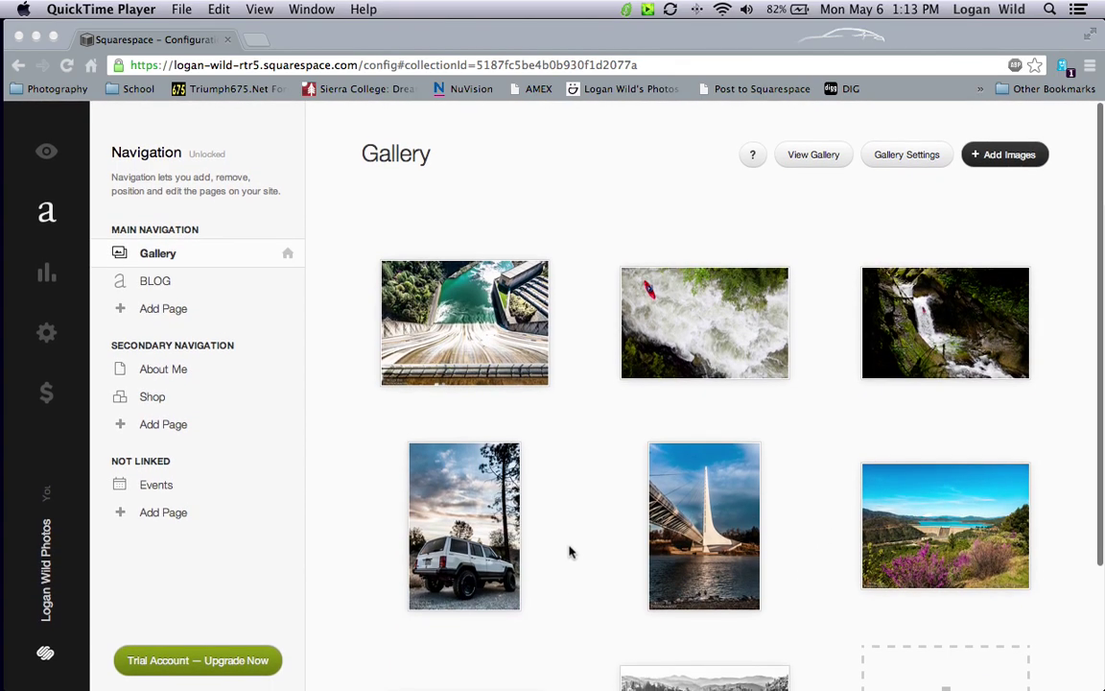
scroll(572, 550, "down", 3)
scroll(583, 451, "up", 3)
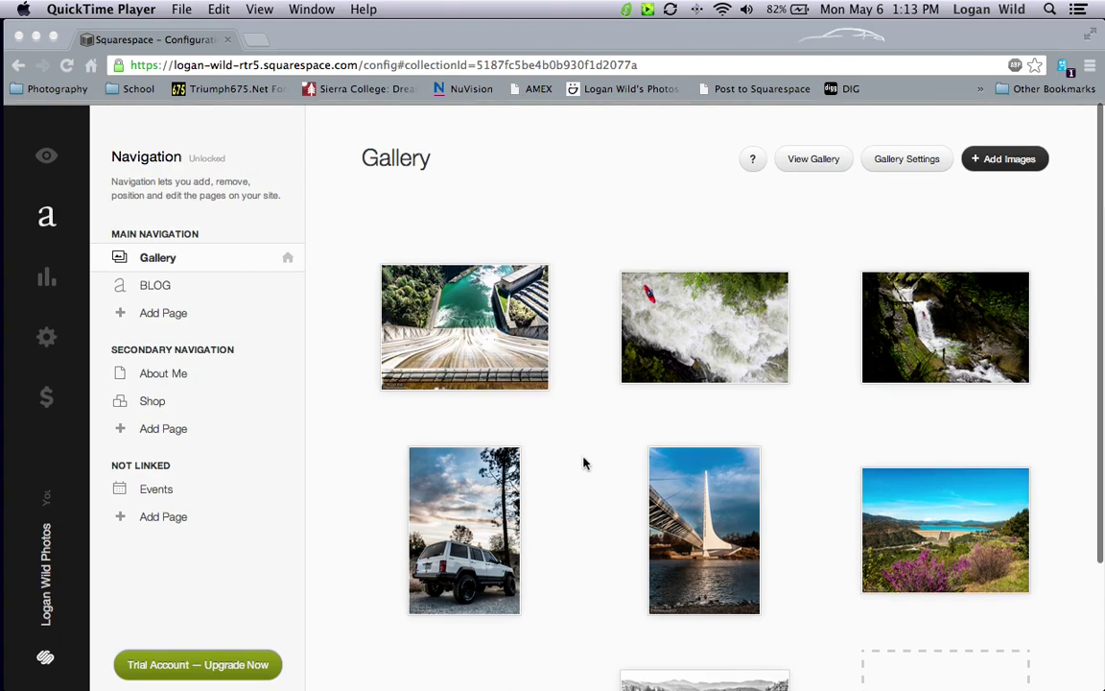
Delete the whitewater kayaking photo and the dark waterfall photo from the gallery
left_click(691, 315)
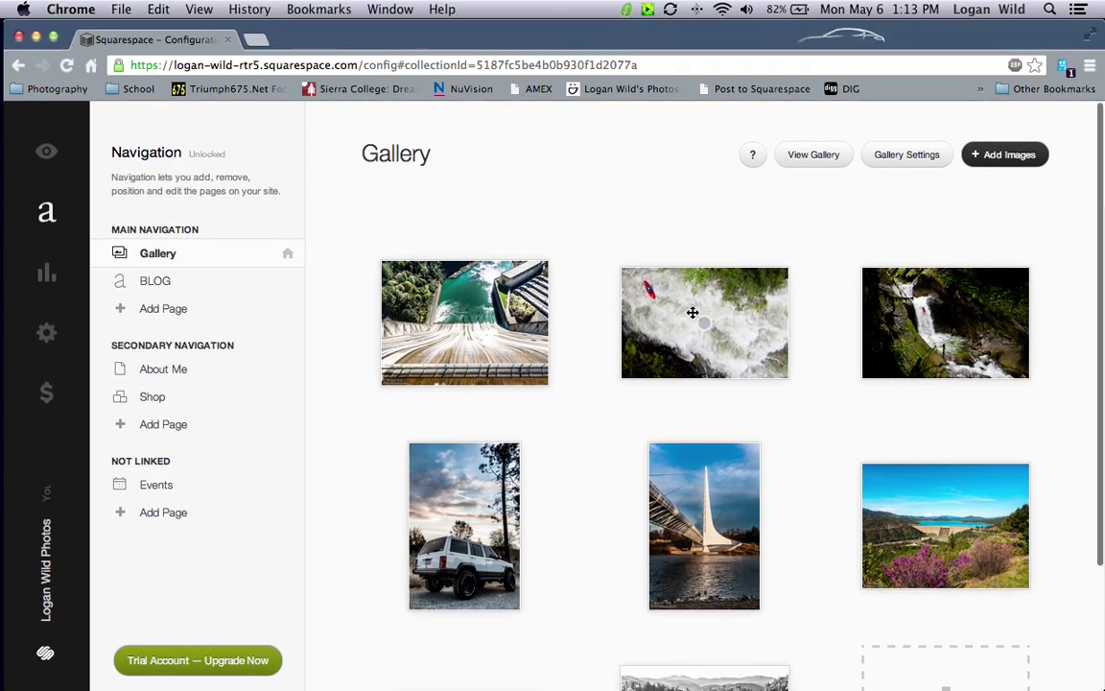
left_click(692, 312)
scroll(674, 390, "down", 3)
left_click(700, 646)
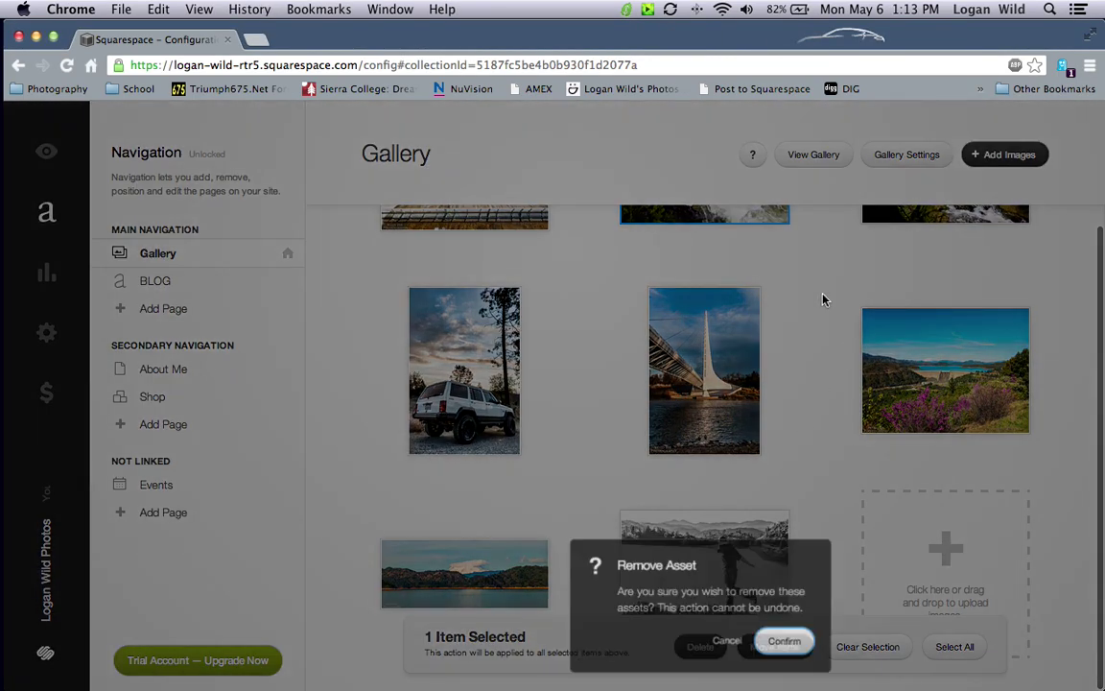
left_click(784, 641)
left_click(635, 289)
left_click(700, 646)
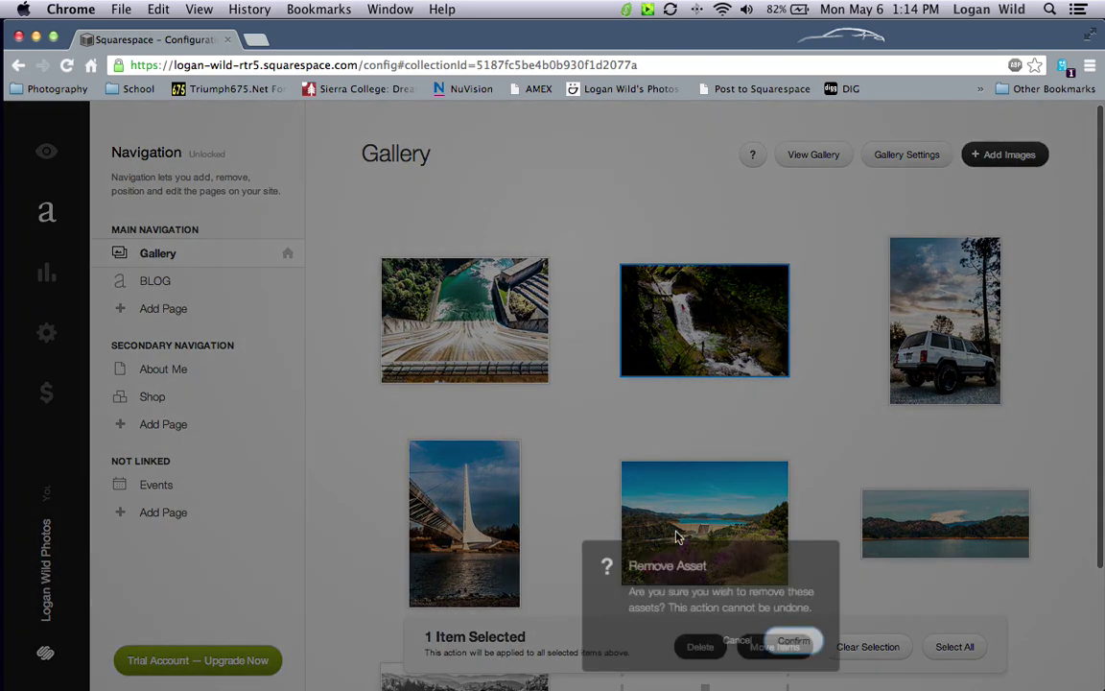
left_click(793, 641)
Reorder the gallery so the white Jeep photo comes first and the black-and-white lakeside photo second
scroll(735, 424, "down", 3)
scroll(735, 424, "up", 3)
left_click_drag(983, 310, 480, 307)
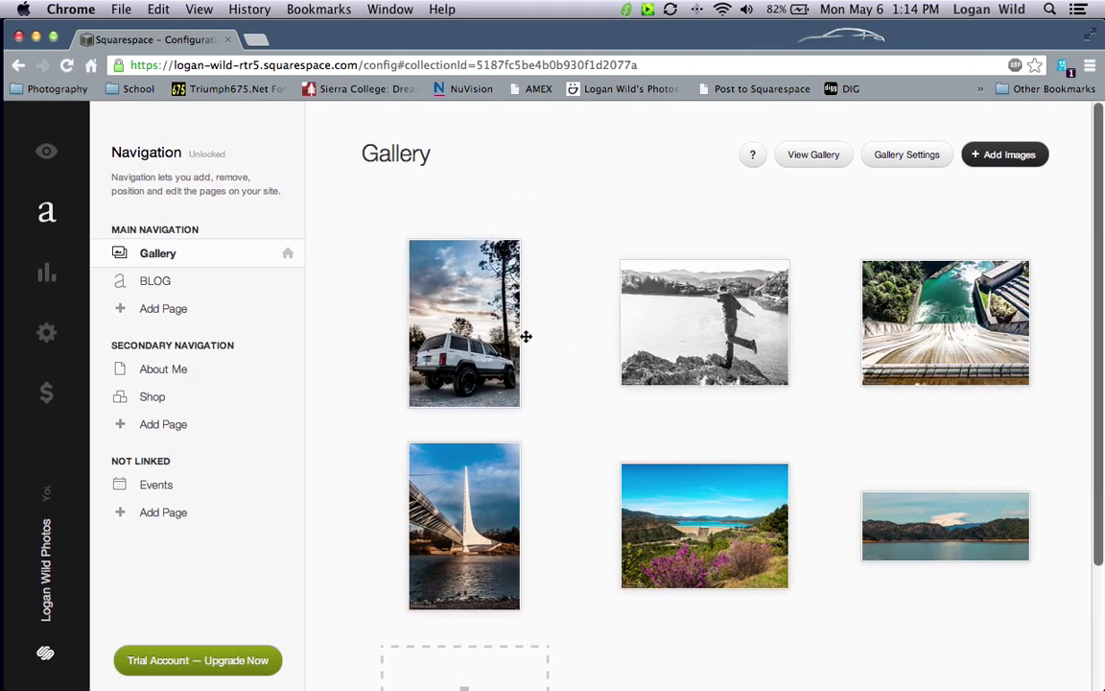
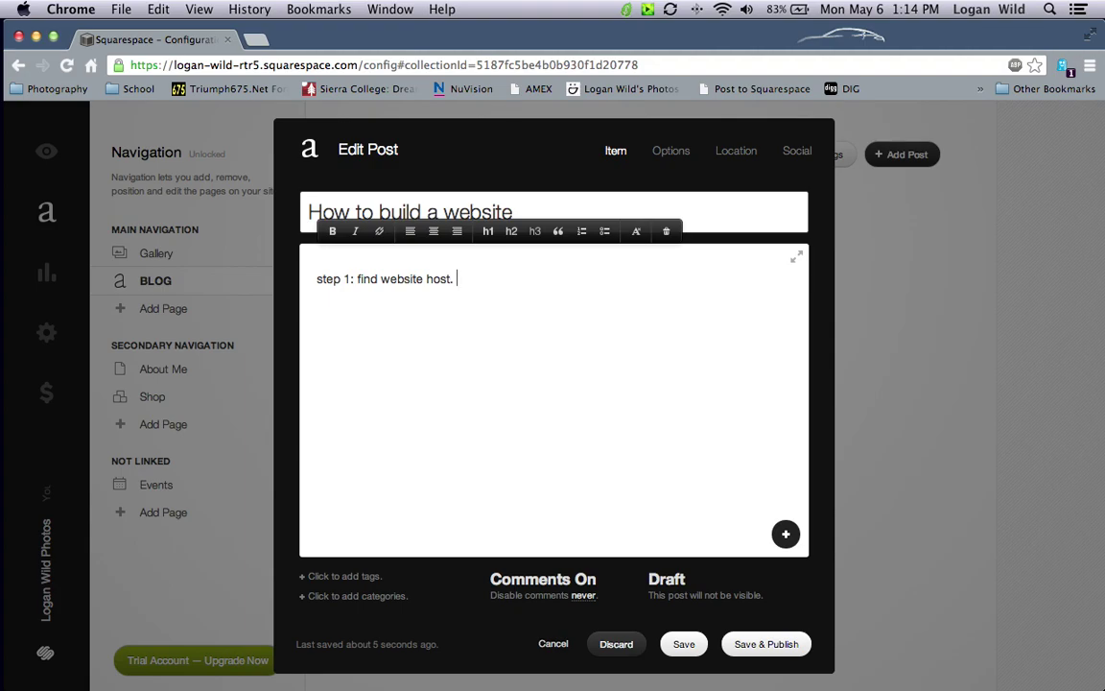
Insert an image block in the "How to build a website" post using IMG_1472.jpg from the riding final edits folder
left_click(785, 534)
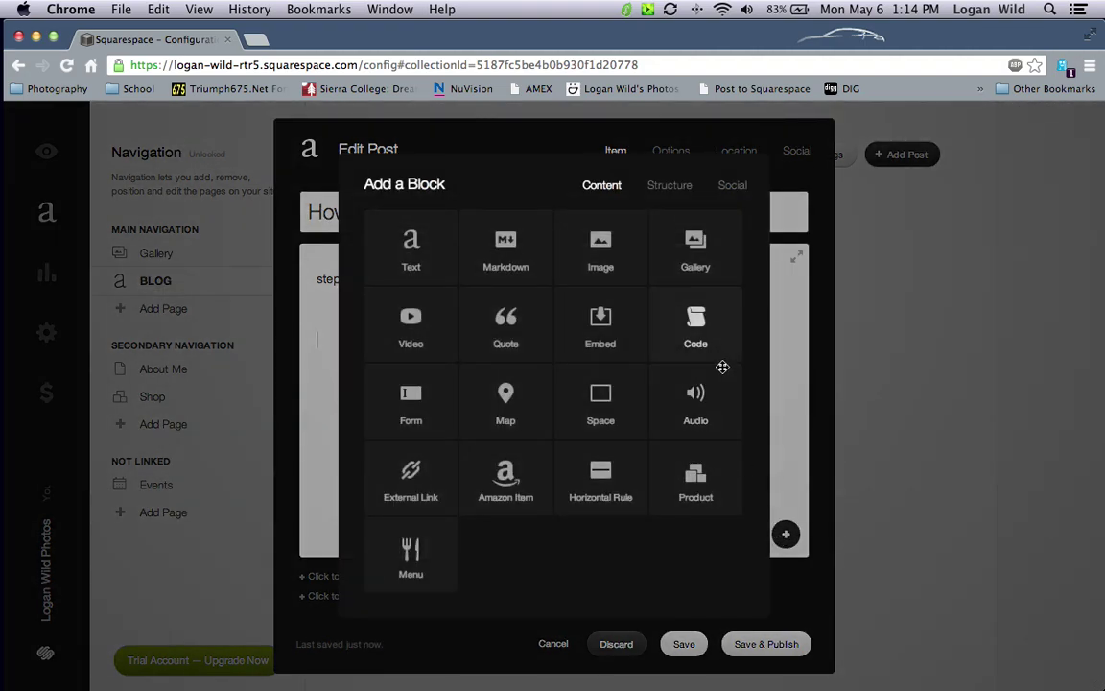
left_click(601, 242)
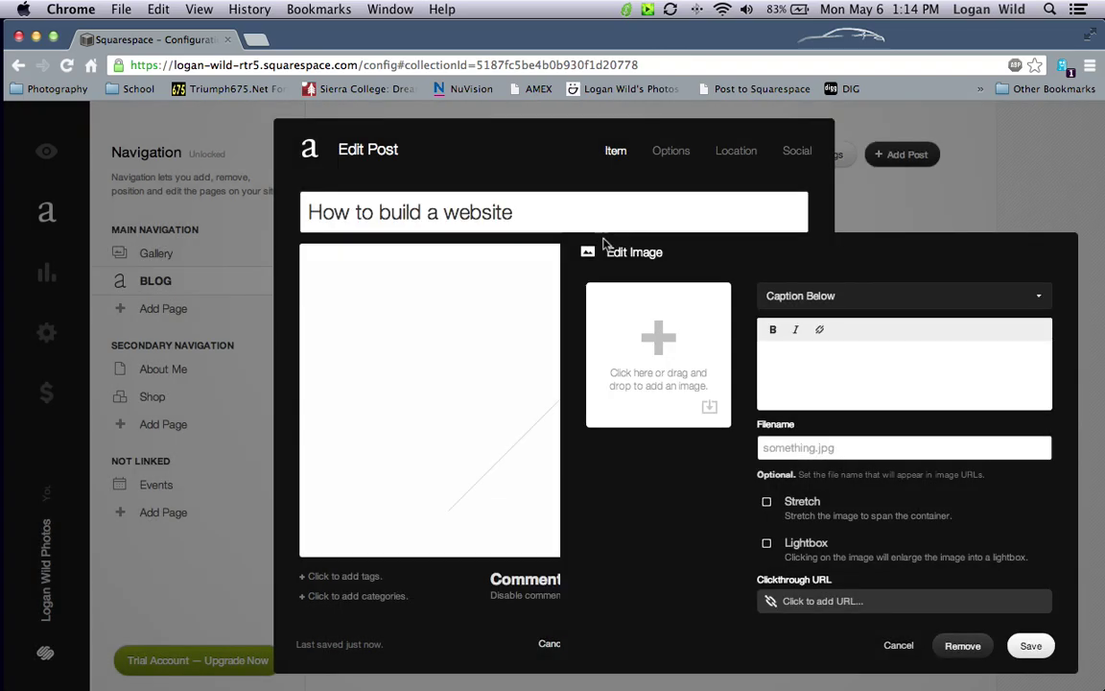
left_click(671, 348)
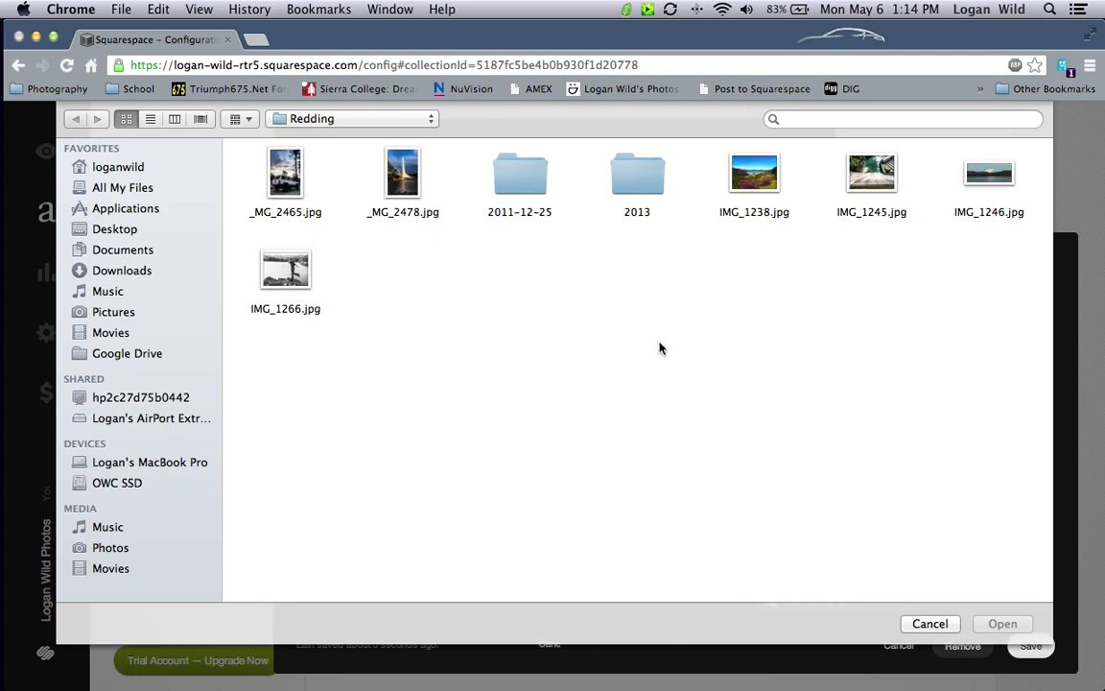
double_click(637, 172)
left_click(76, 118)
left_click(69, 118)
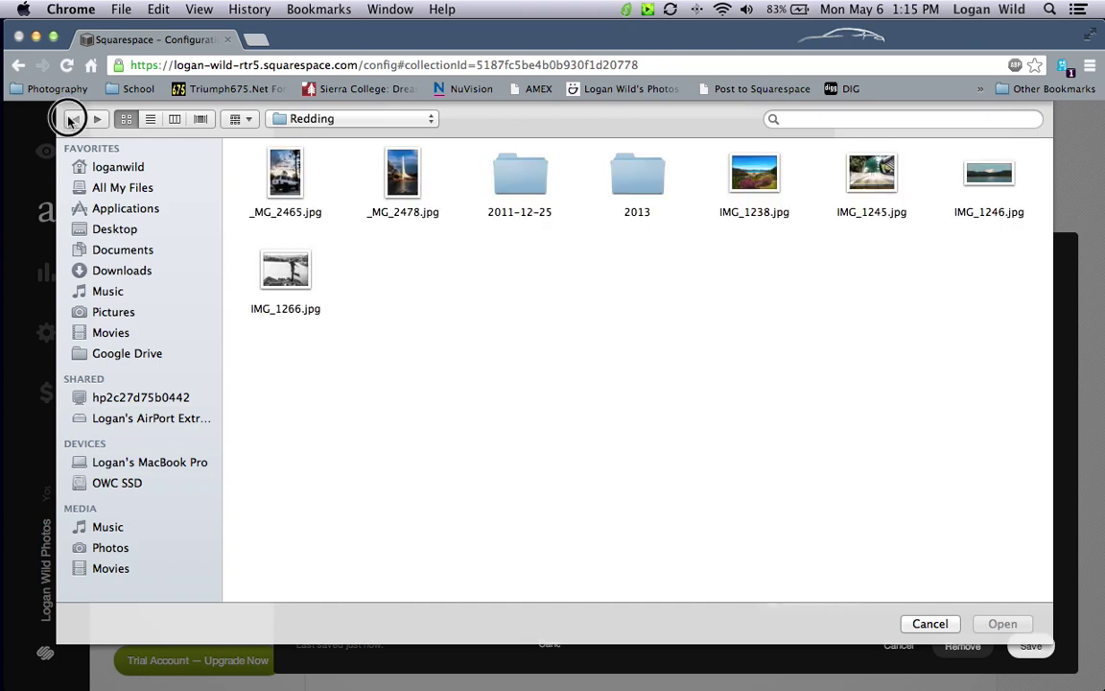
left_click(274, 118)
left_click(273, 133)
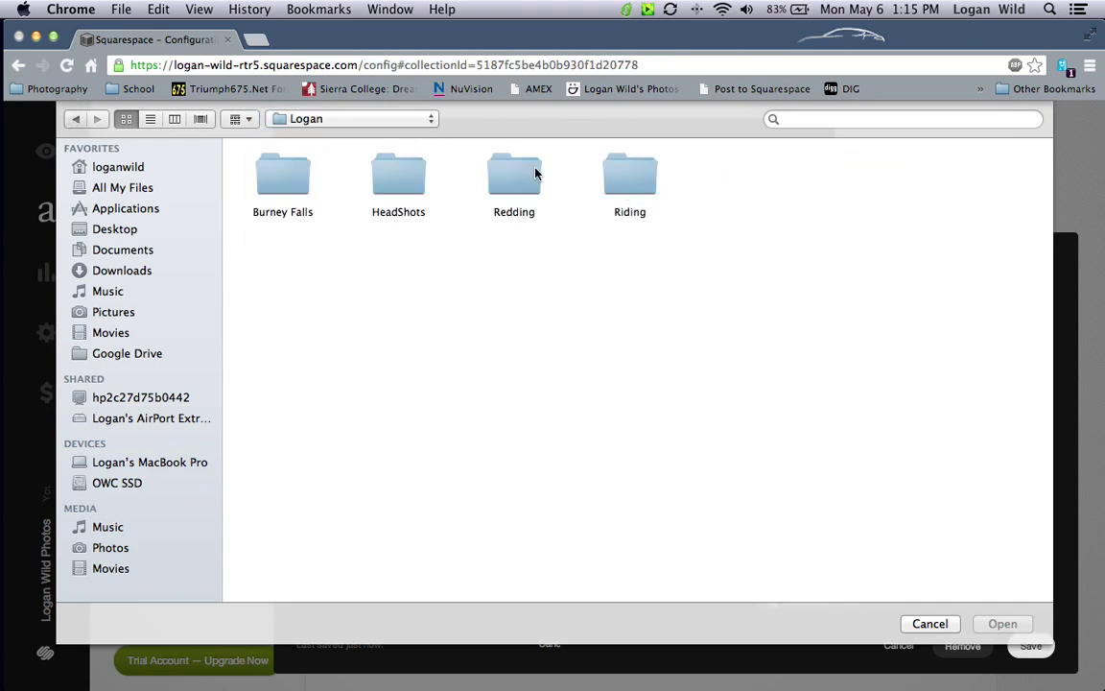
left_click(630, 176)
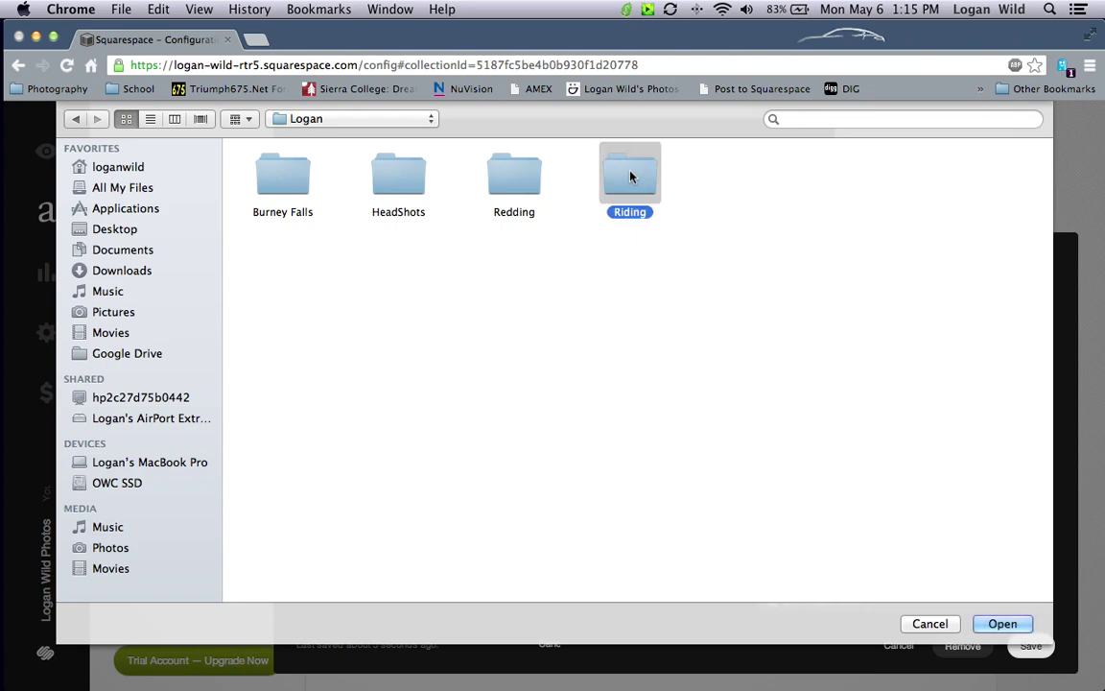
double_click(630, 176)
double_click(724, 173)
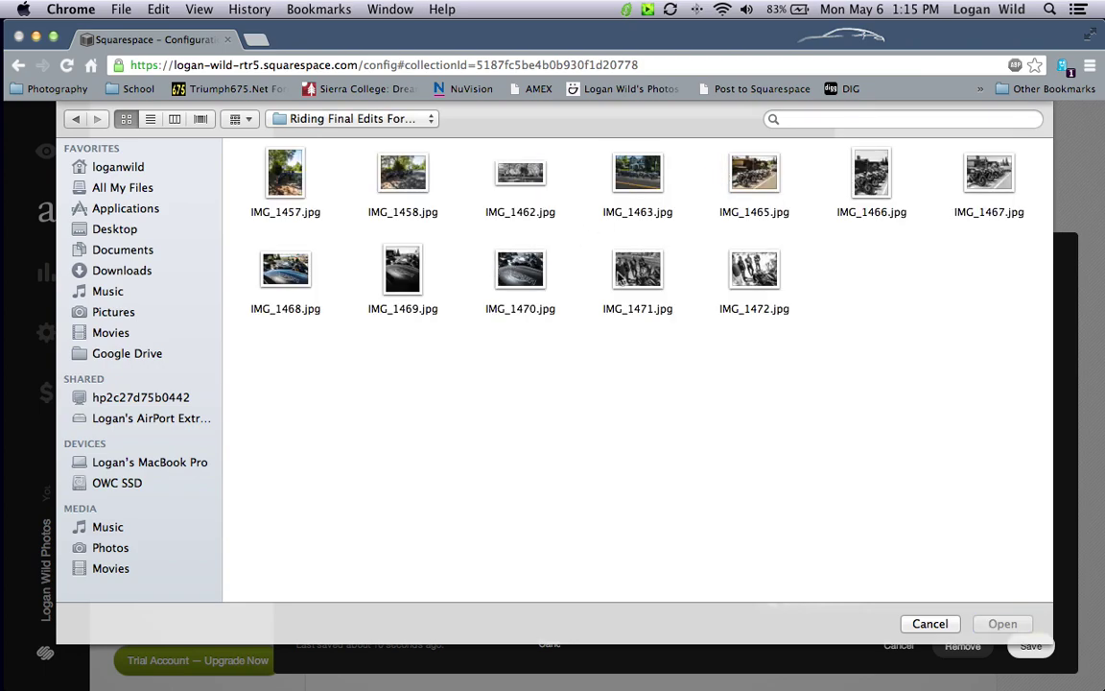
double_click(755, 269)
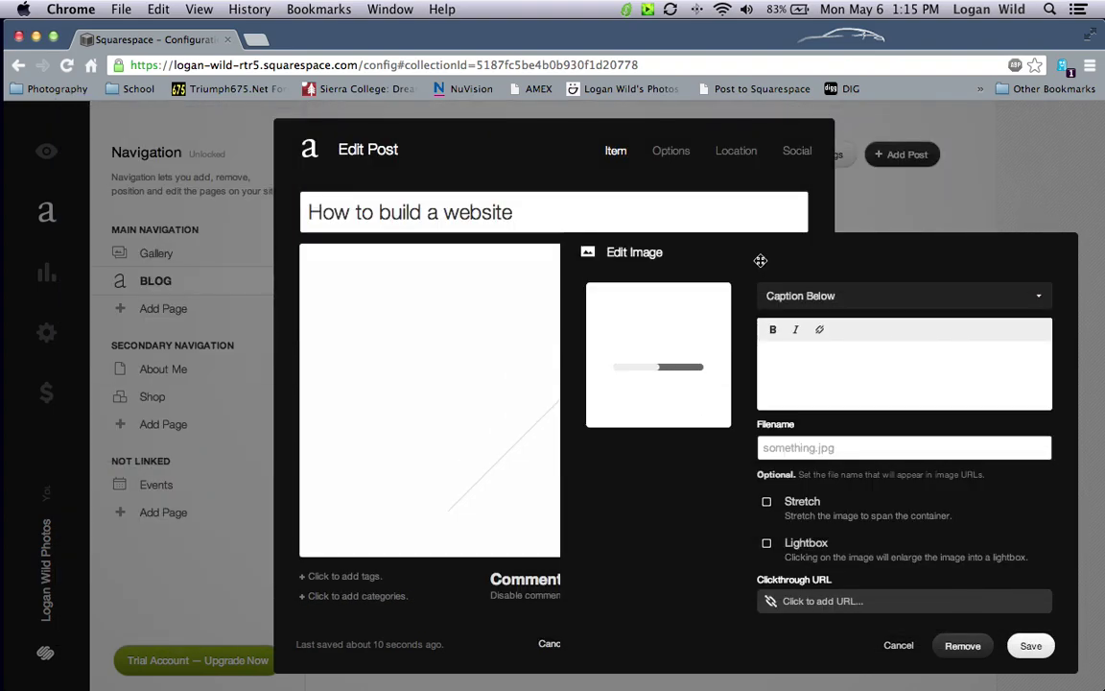
Caption the image "Motorcycles" and try to change its layout in the post
left_click(807, 365)
type("Motorcycles")
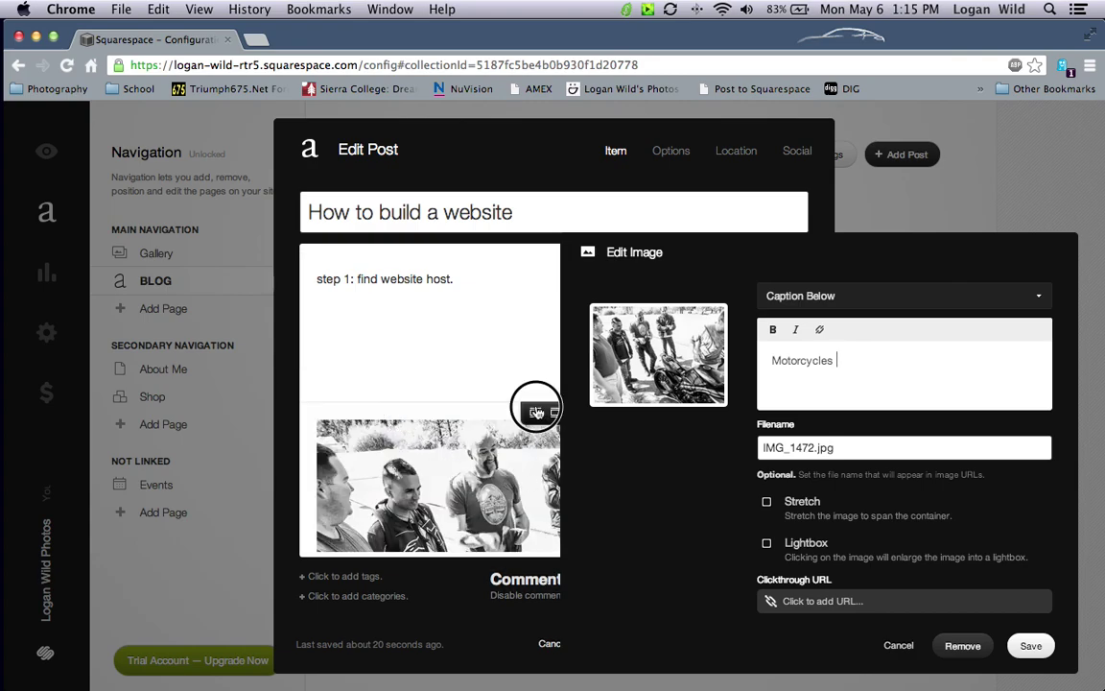
left_click(549, 411)
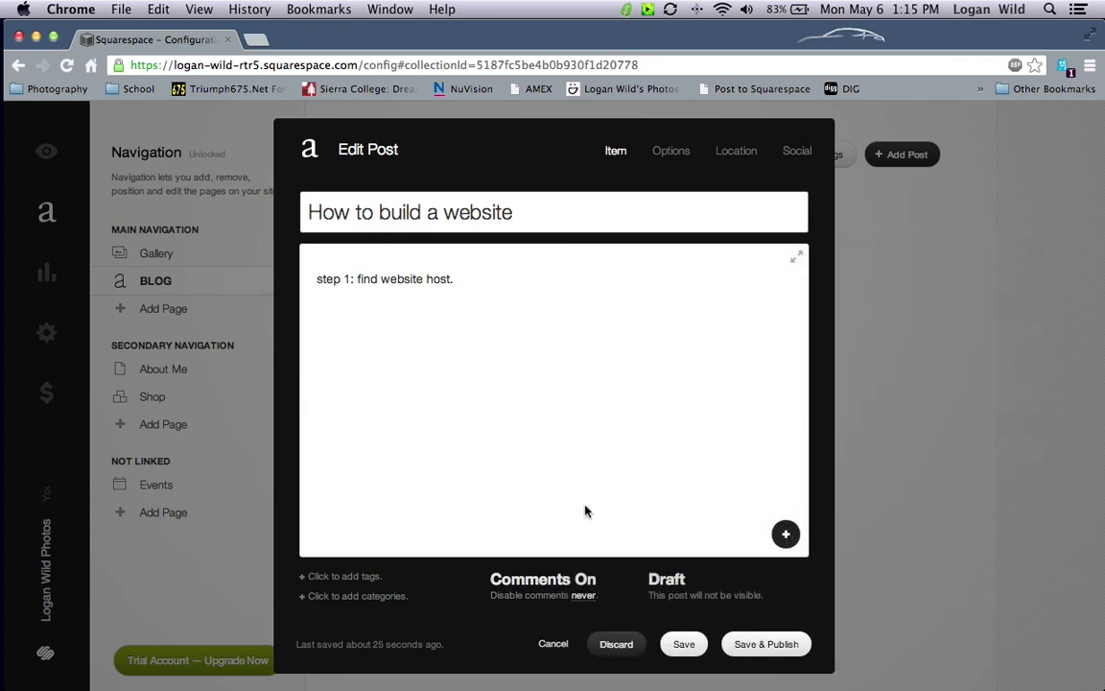
Insert an image block in the blog post and upload IMG_1470.jpg to it
left_click(785, 533)
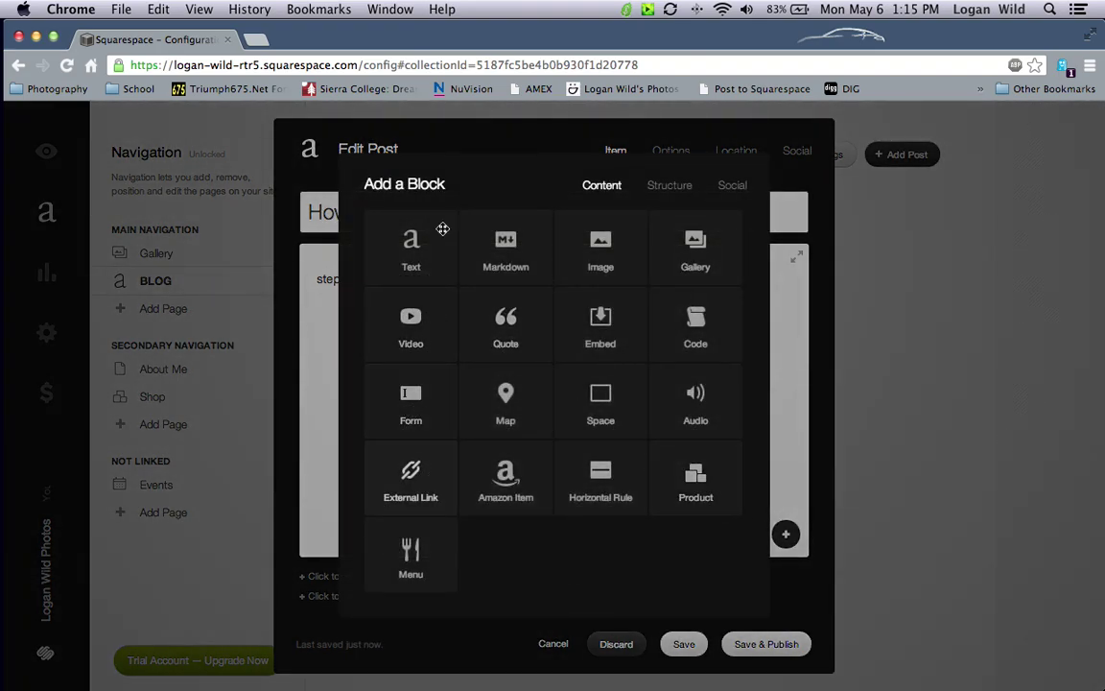
left_click(594, 245)
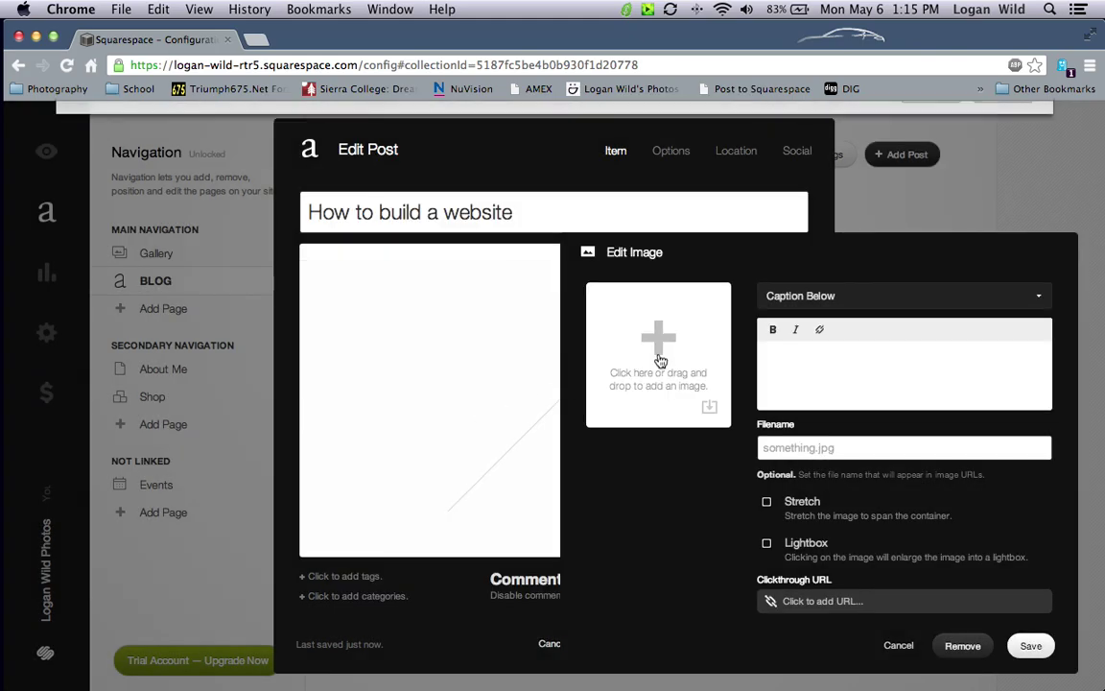
left_click(660, 361)
left_click(734, 278)
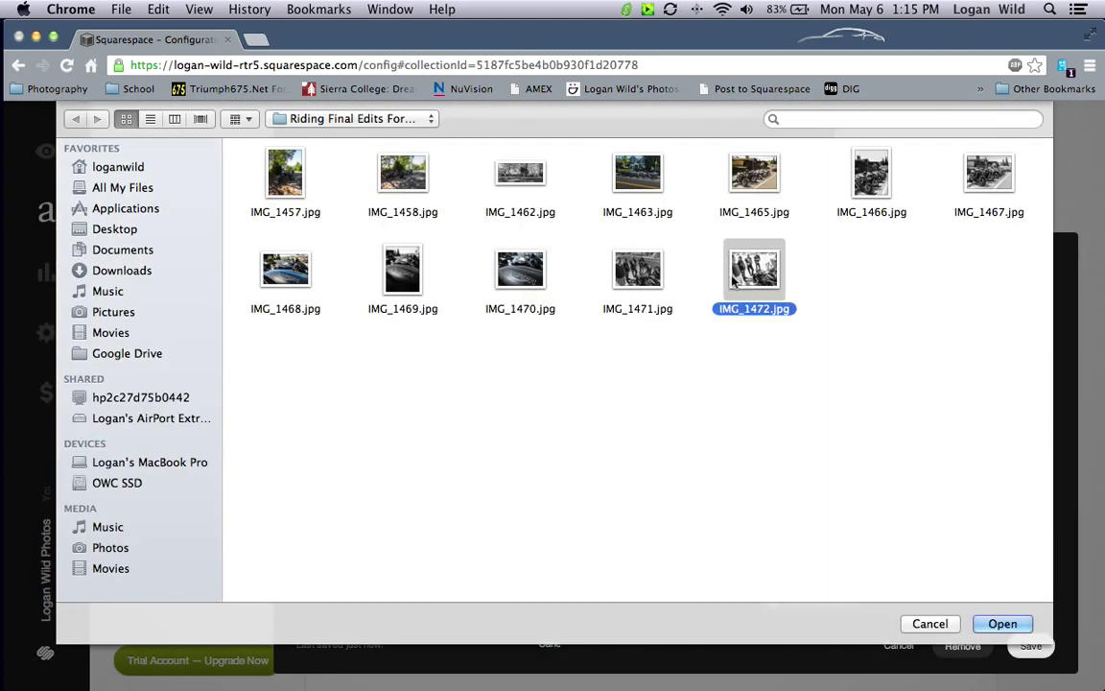
left_click(537, 267)
double_click(531, 266)
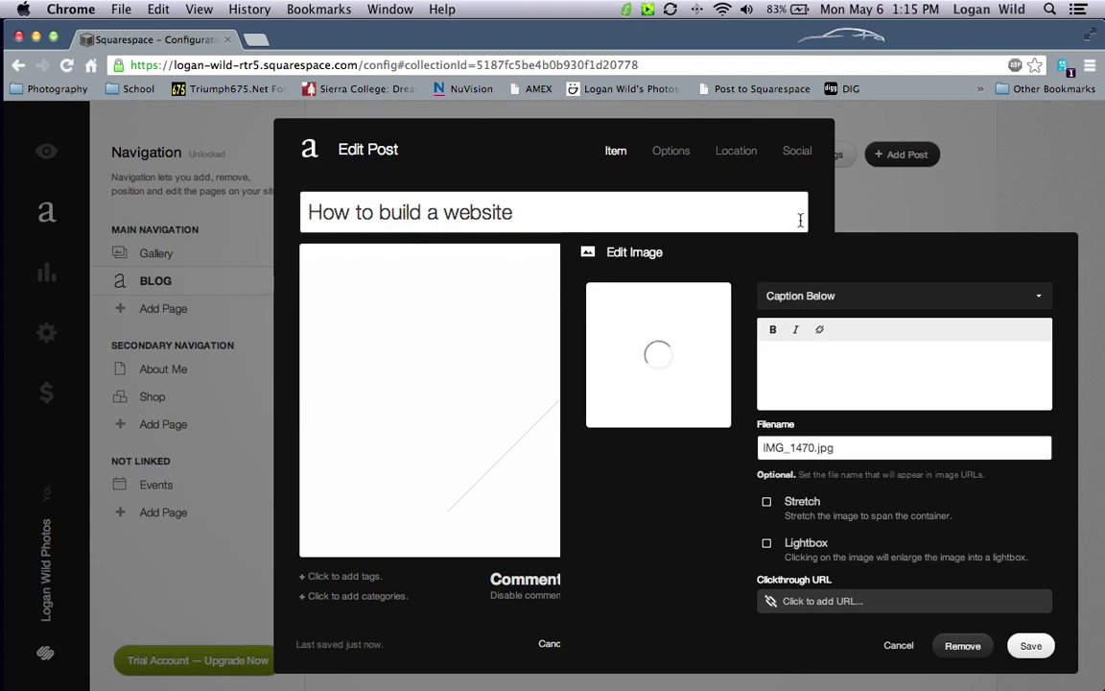
Enable the Lightbox option for the Triumph motorcycle image and save the image block
left_click_drag(814, 264, 620, 118)
left_click(664, 230)
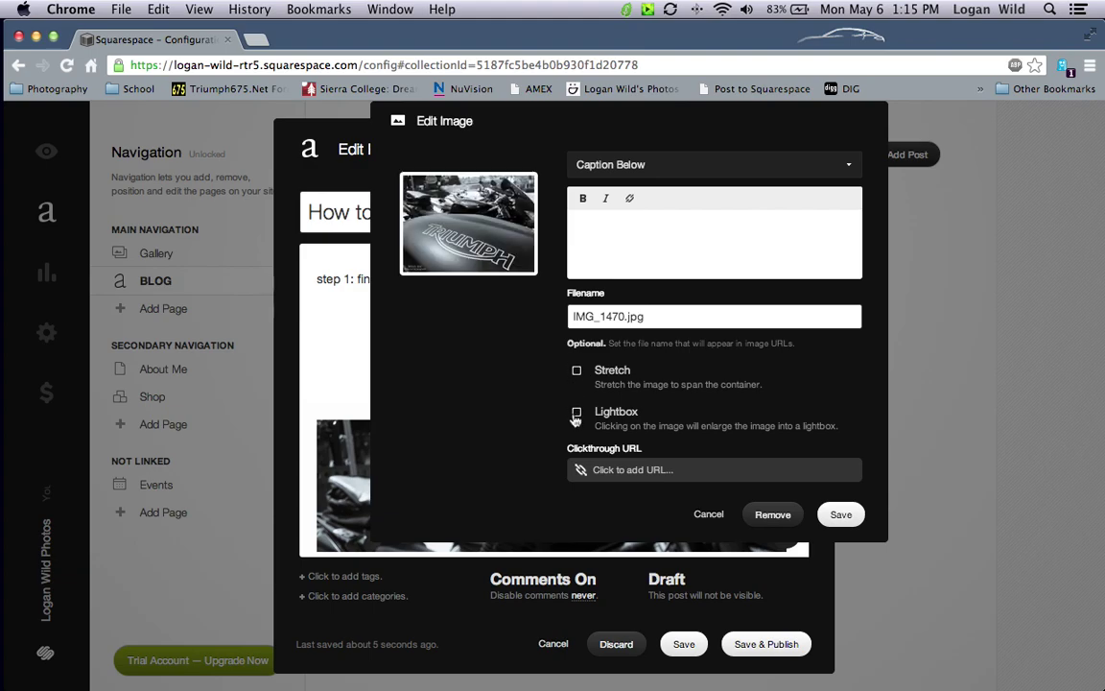
left_click(576, 414)
left_click(841, 475)
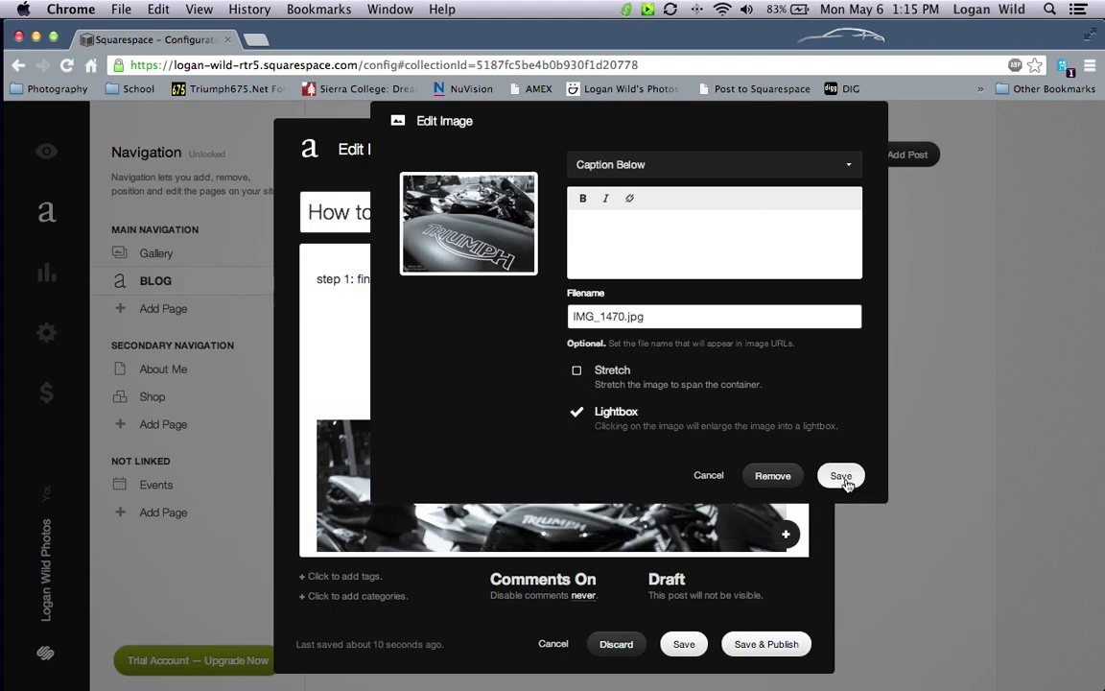
Add the line "step 2: Add photos" below the step 1 text in the post
mouse_move(631, 491)
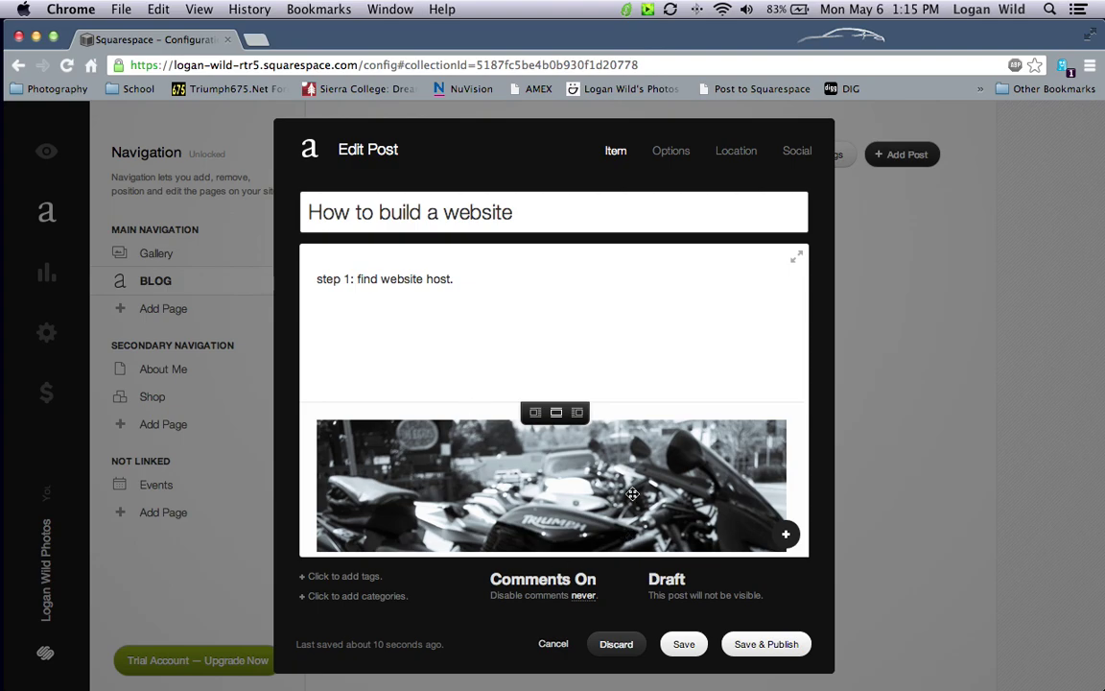
scroll(642, 428, "down", 5)
scroll(394, 315, "up", 5)
scroll(435, 355, "down", 5)
scroll(435, 361, "up", 5)
left_click(379, 316)
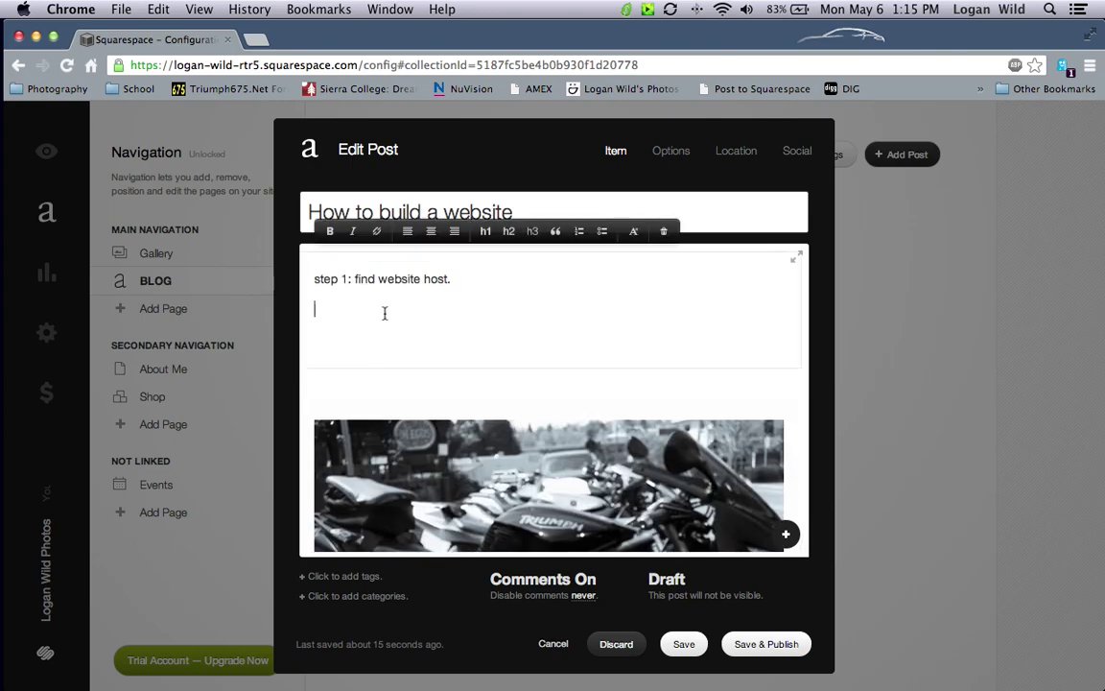
type("step 2: Add photos")
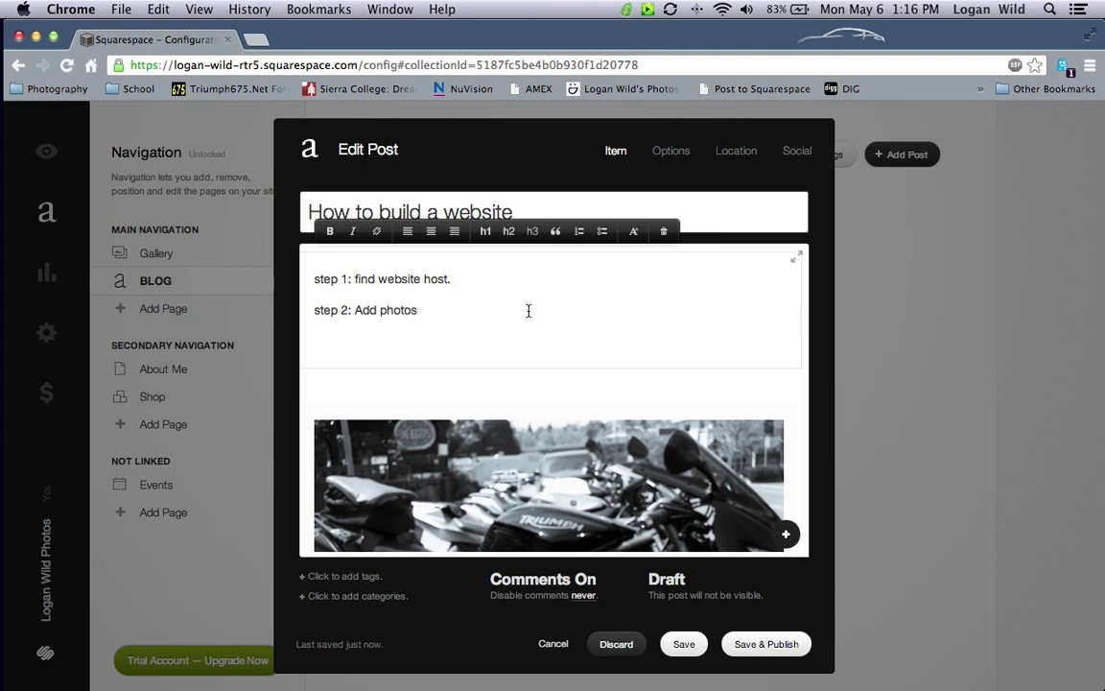
Tag the post with website, design, motorcycles and photography
scroll(527, 308, "down", 5)
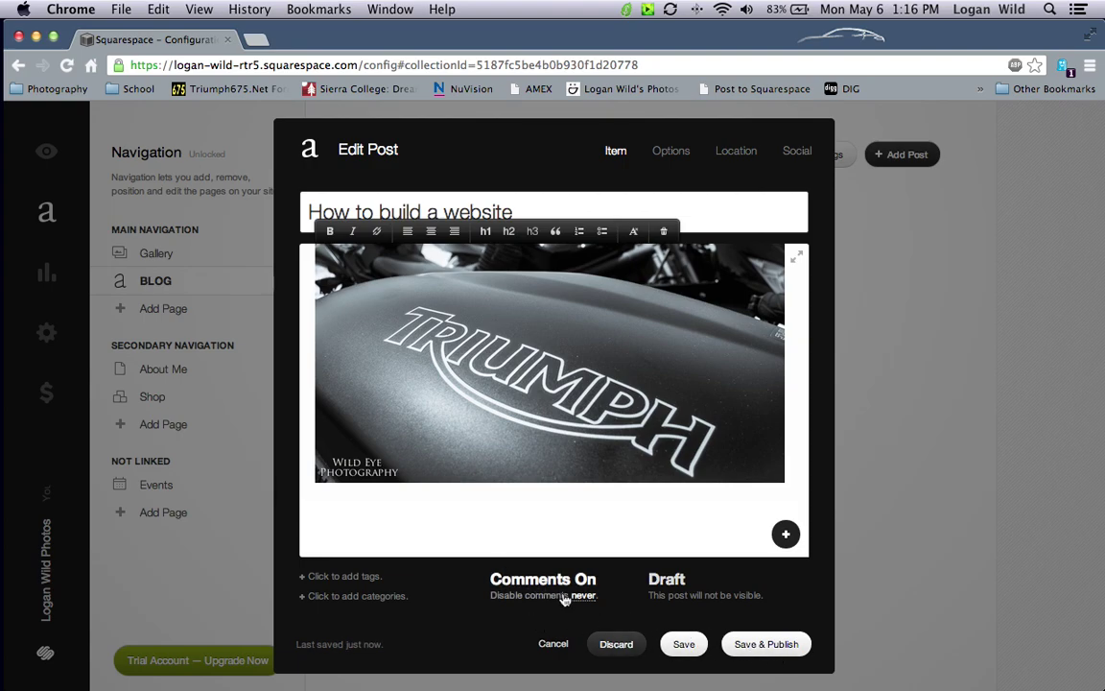
left_click(360, 577)
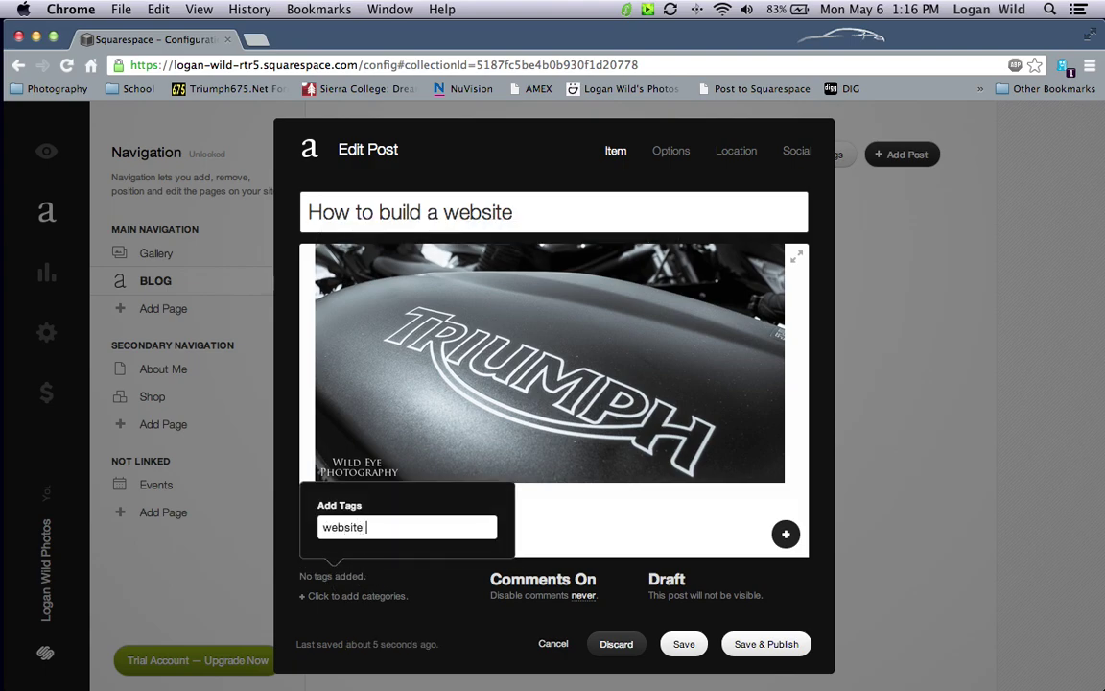
key("Return")
type("design")
key("Return")
type("motorcycles")
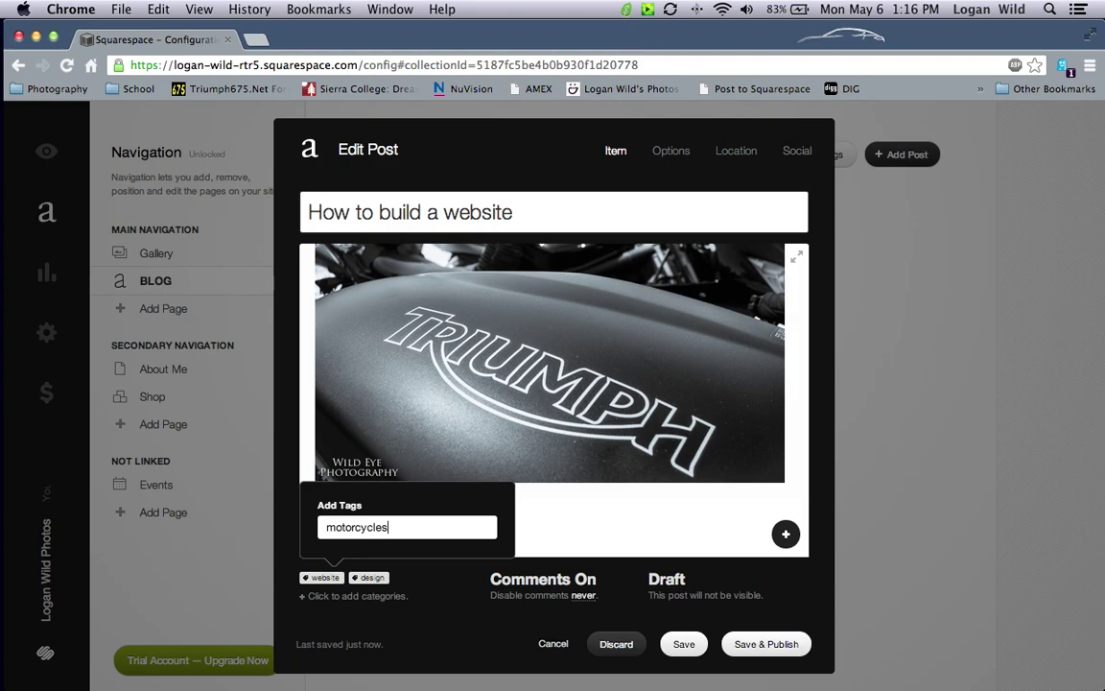
key("Return")
type("photography")
key("Return")
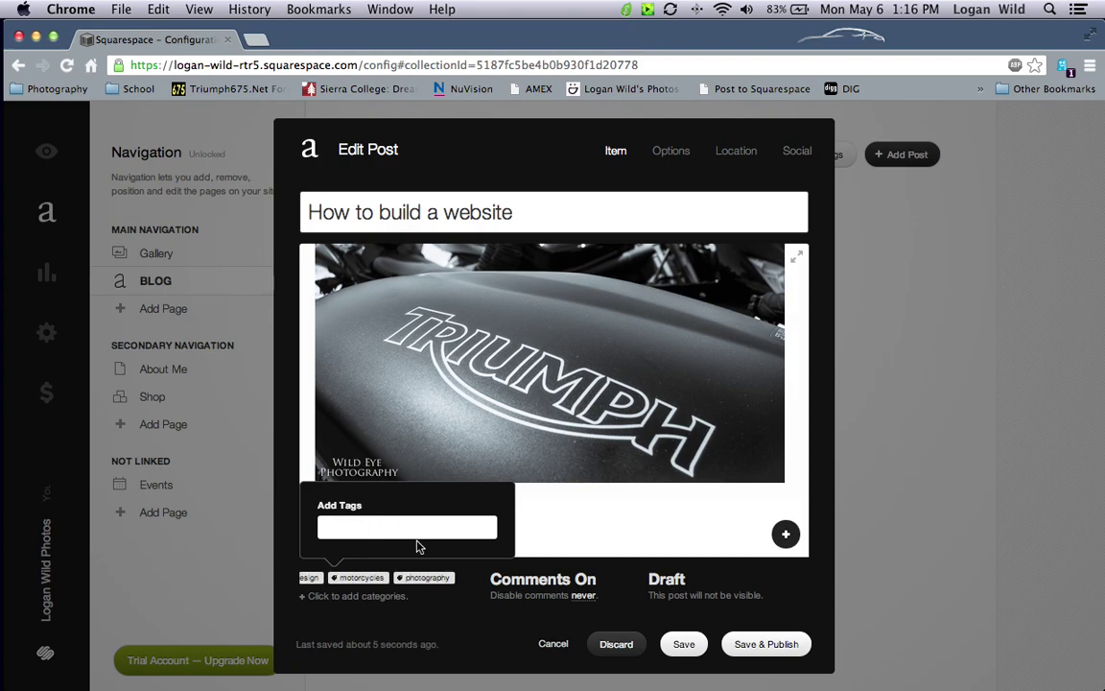
Add the category "blog" to the post, and save and publish it
left_click(365, 600)
left_click(368, 459)
type("mlog")
key("Return")
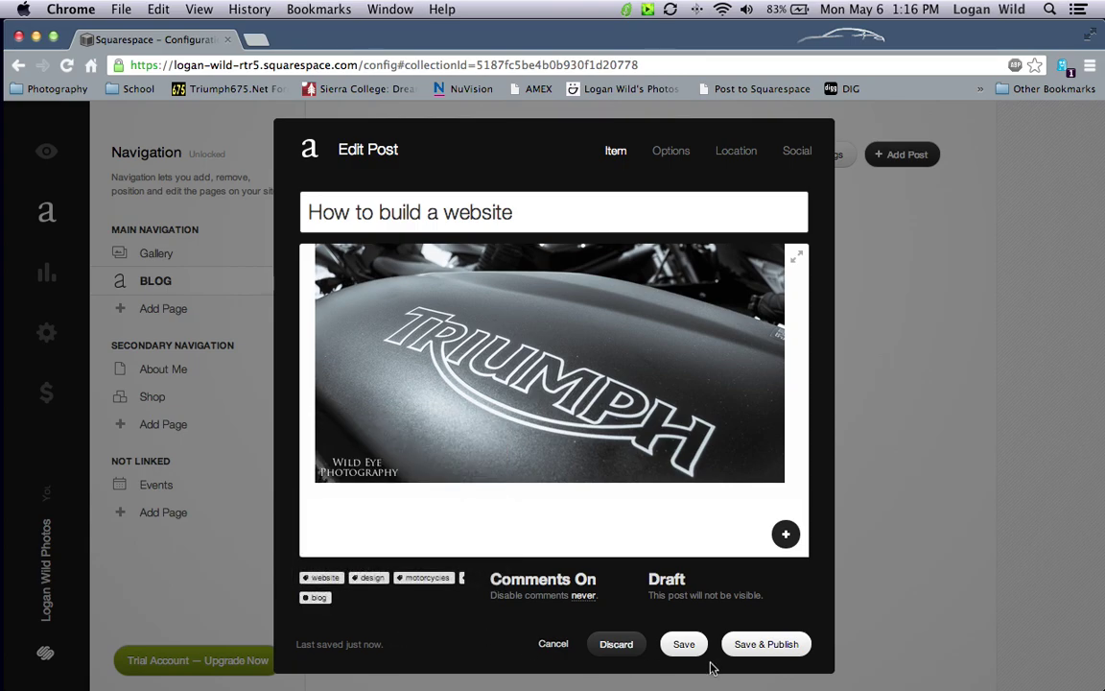
left_click(747, 648)
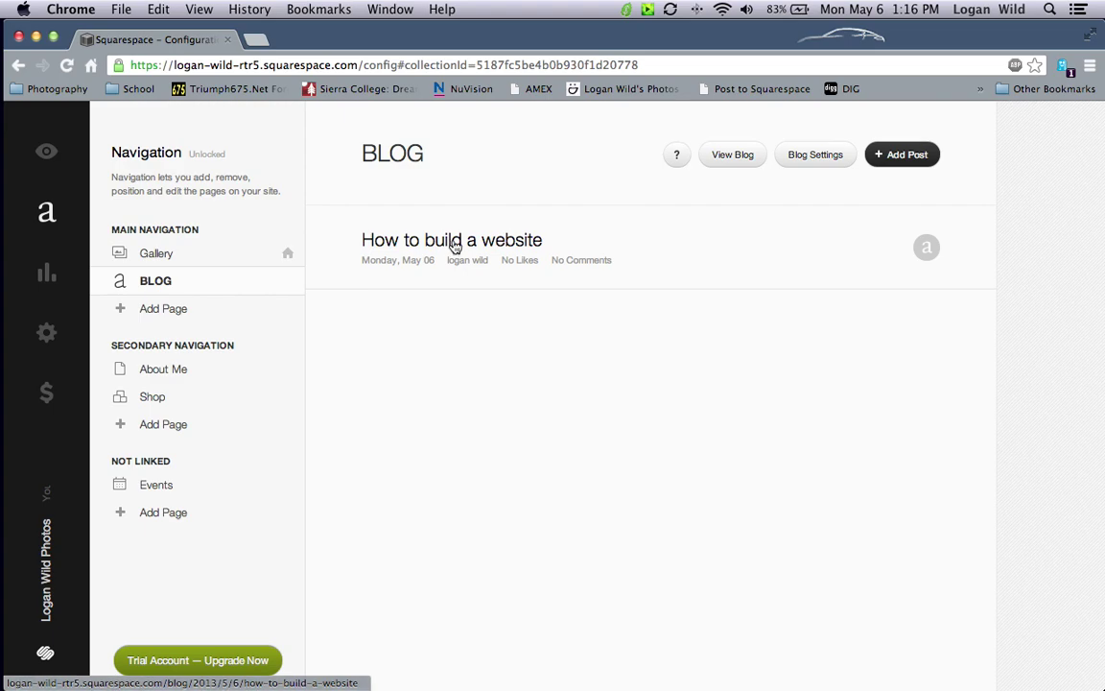
Rename the About Me page as "Contact Me" and save the page configuration
mouse_move(164, 380)
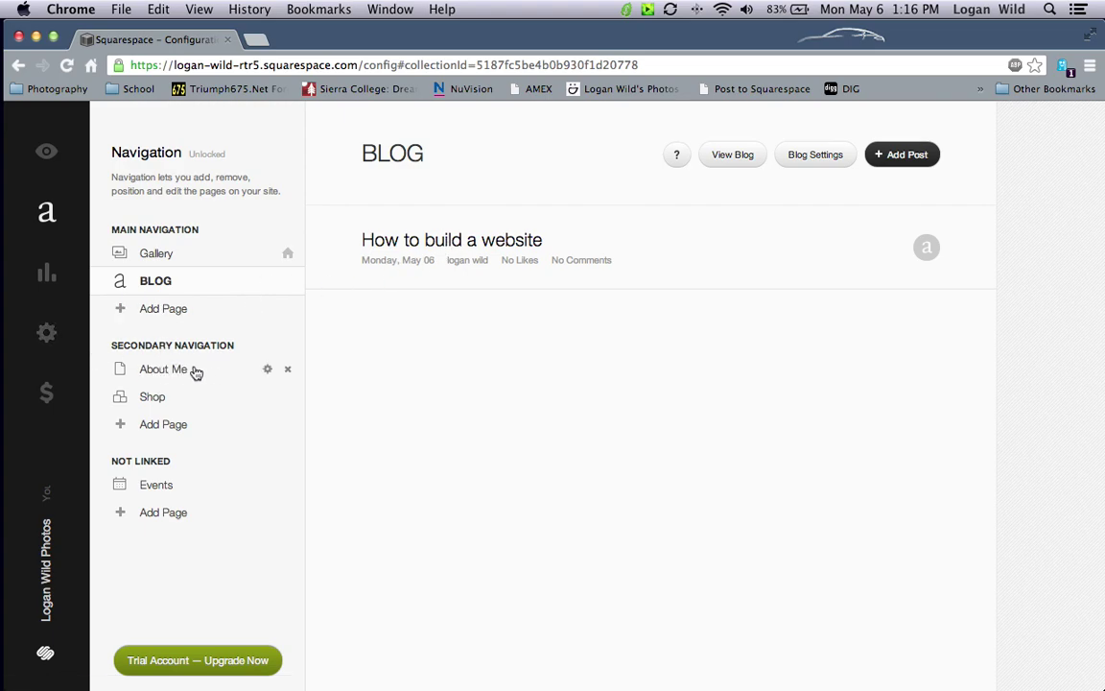
left_click(267, 369)
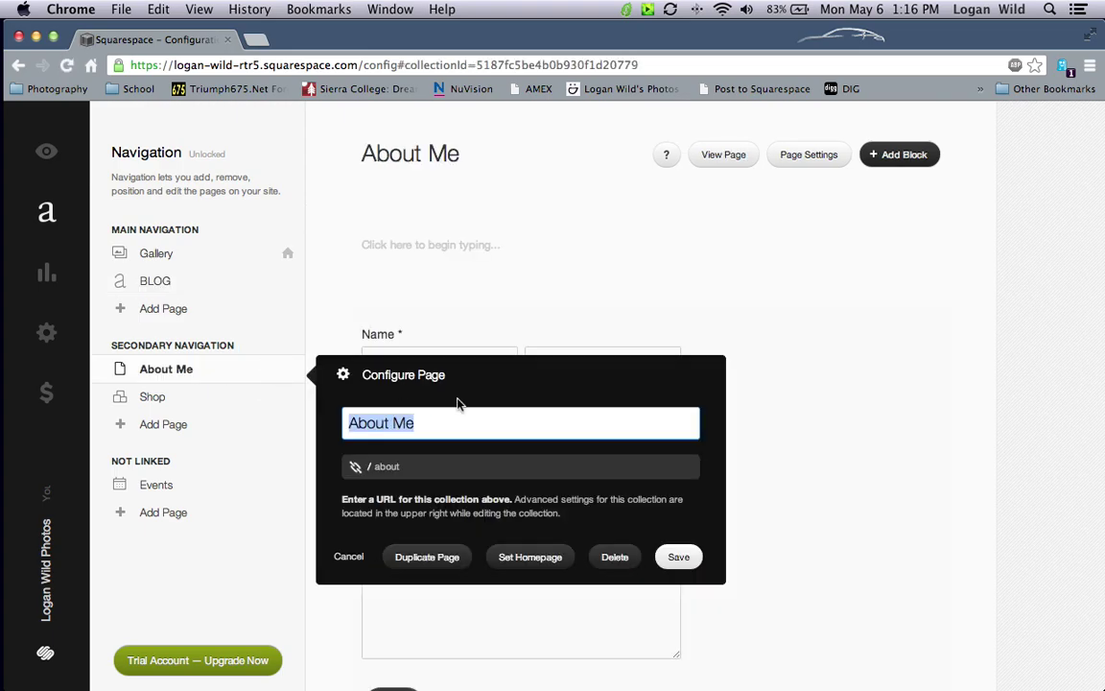
key("BackSpace")
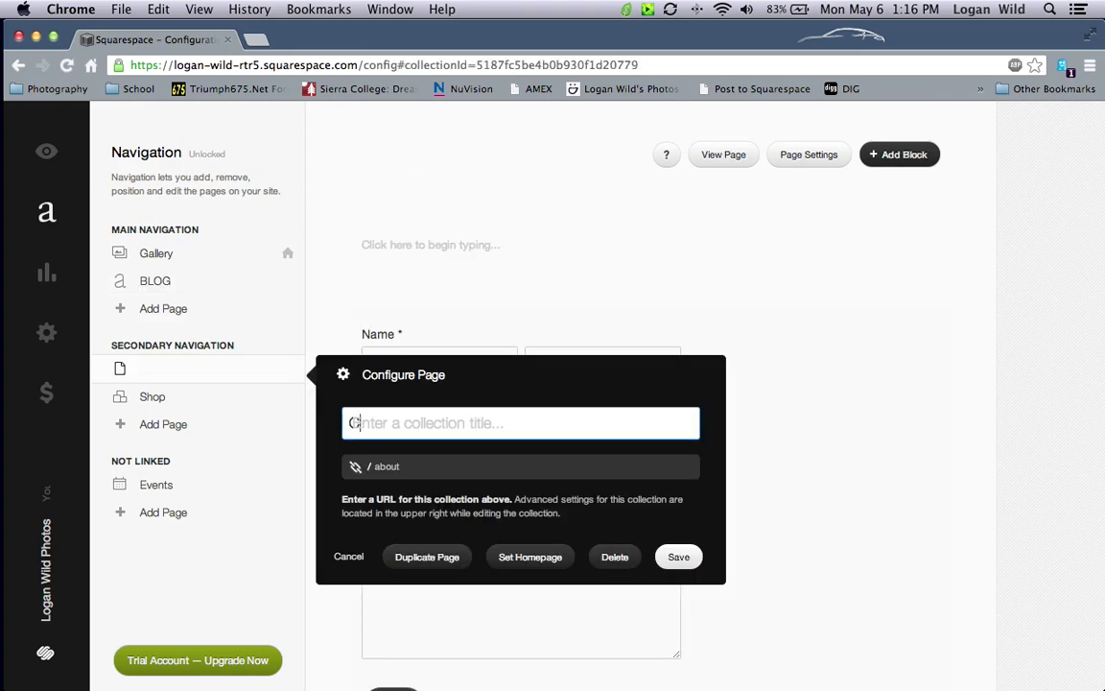
type("Contact Me")
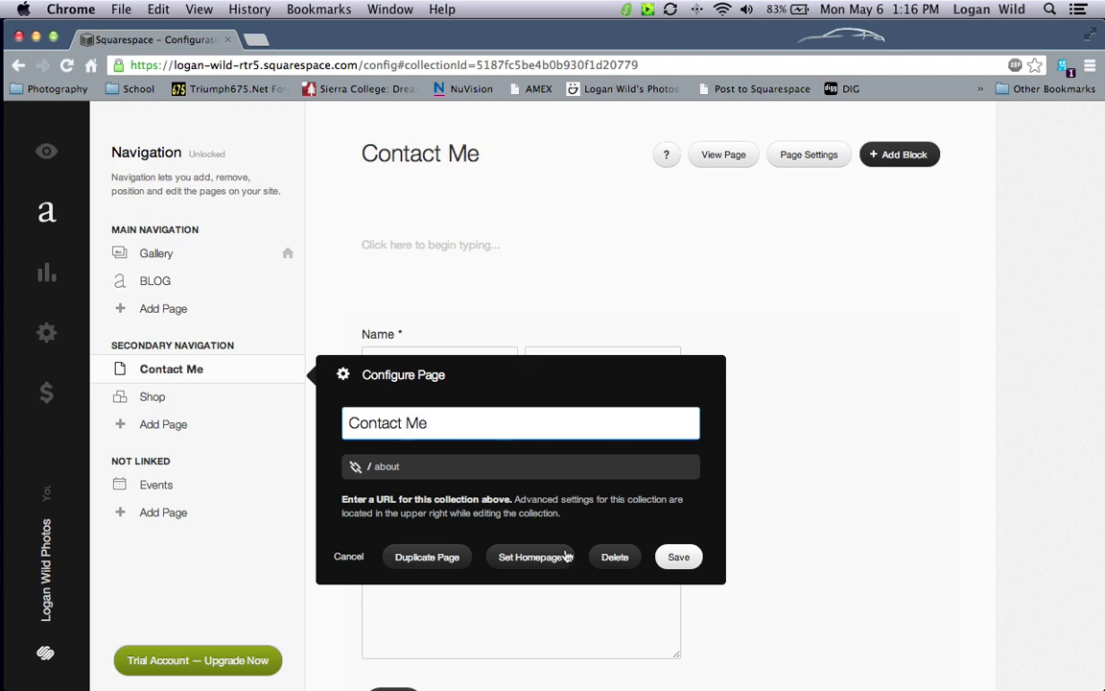
left_click(678, 558)
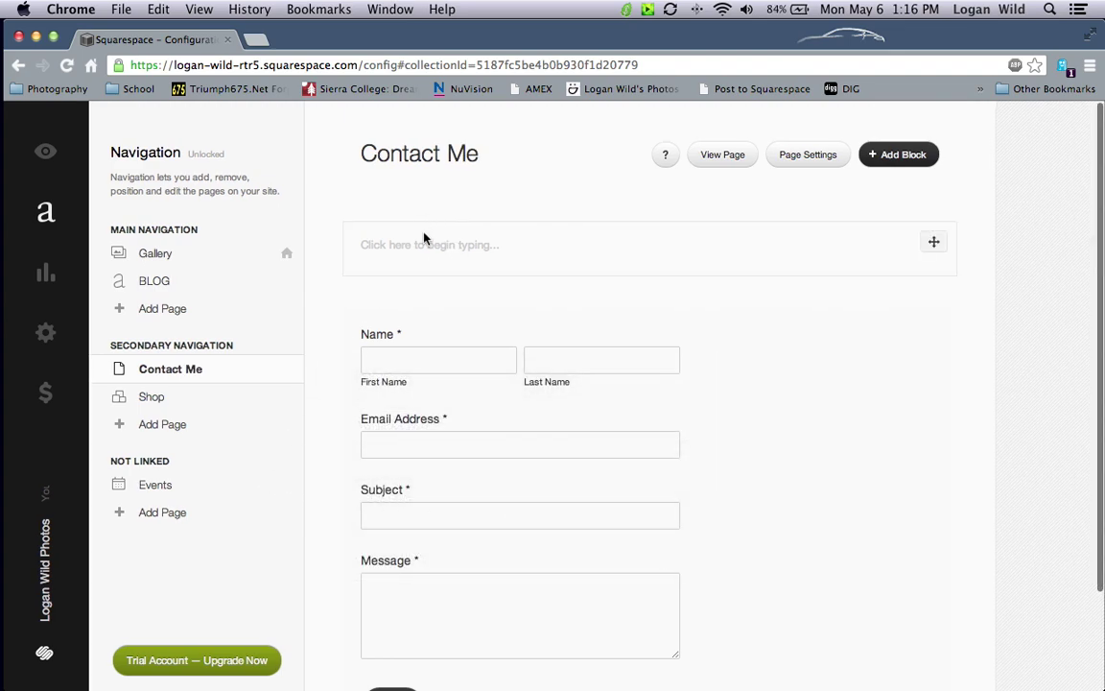
Delete the existing form block from the Contact Me page
scroll(773, 488, "down", 2)
scroll(772, 489, "up", 2)
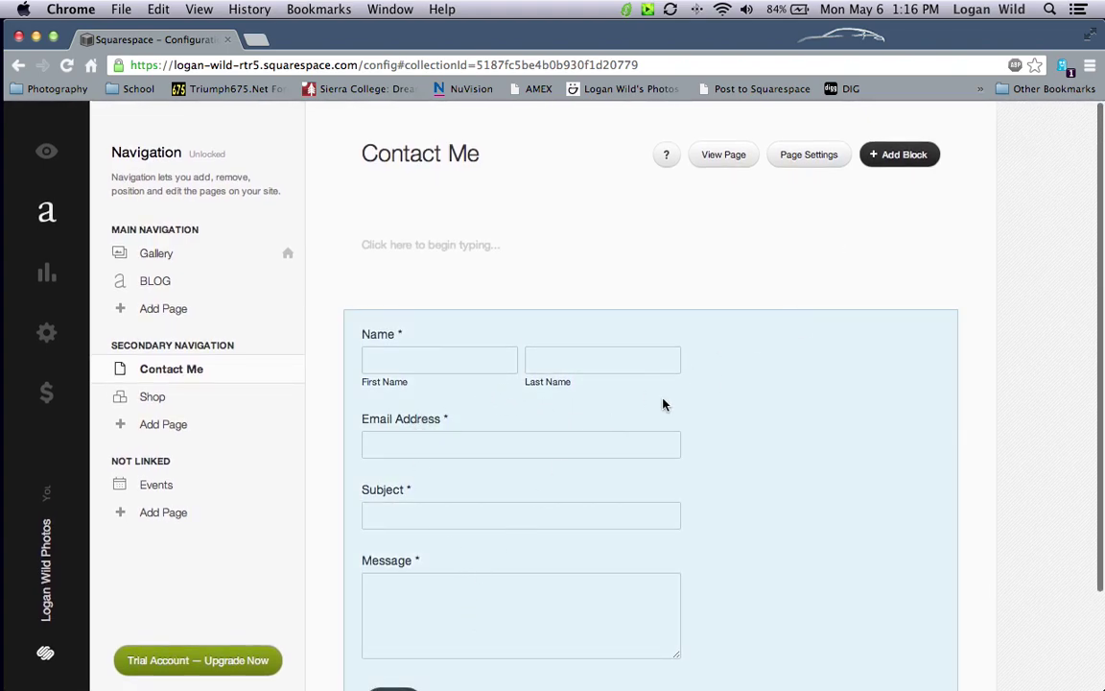
key("BackSpace")
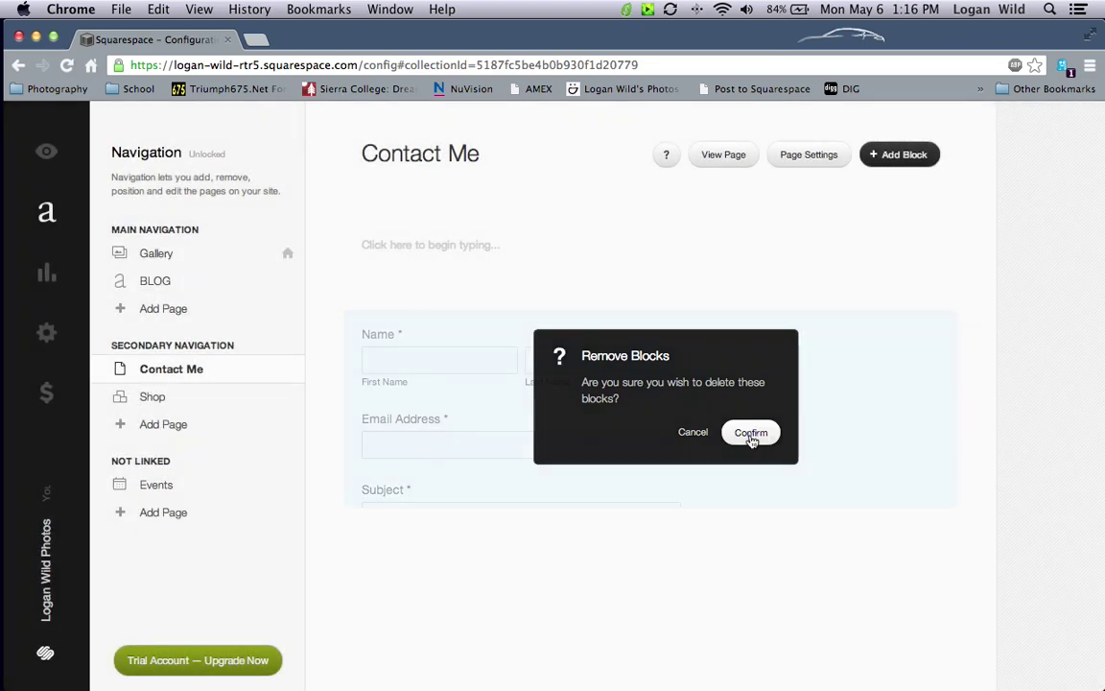
left_click(751, 434)
Add a new Form block to the page and name the form "Contact Me"
left_click(436, 349)
left_click(900, 161)
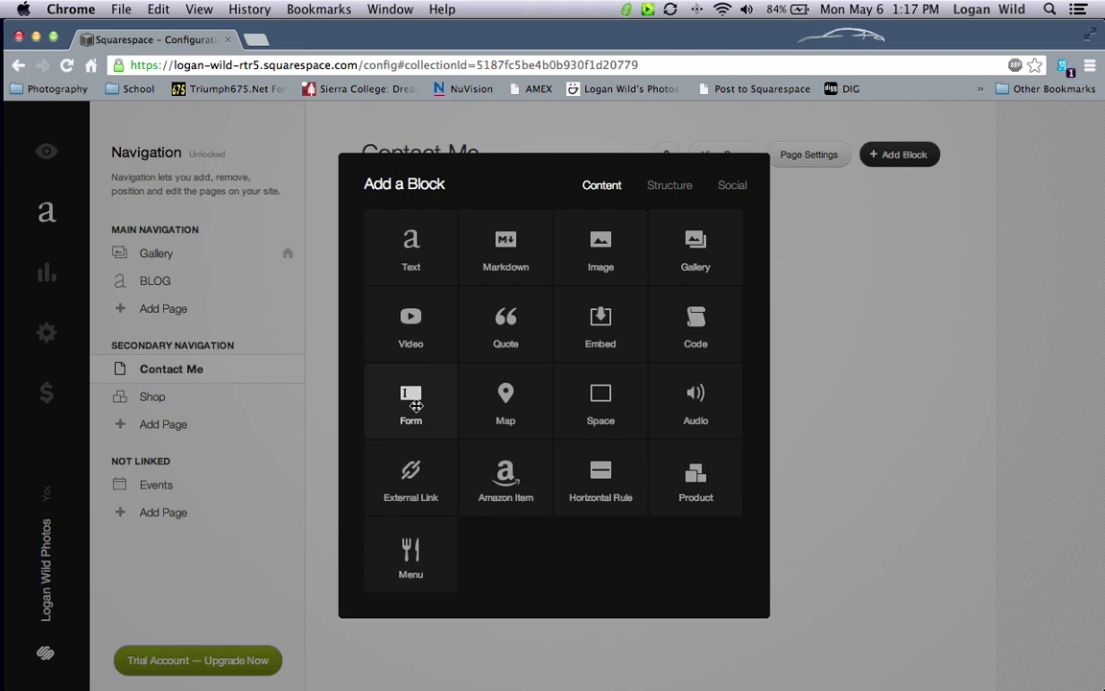
left_click(416, 405)
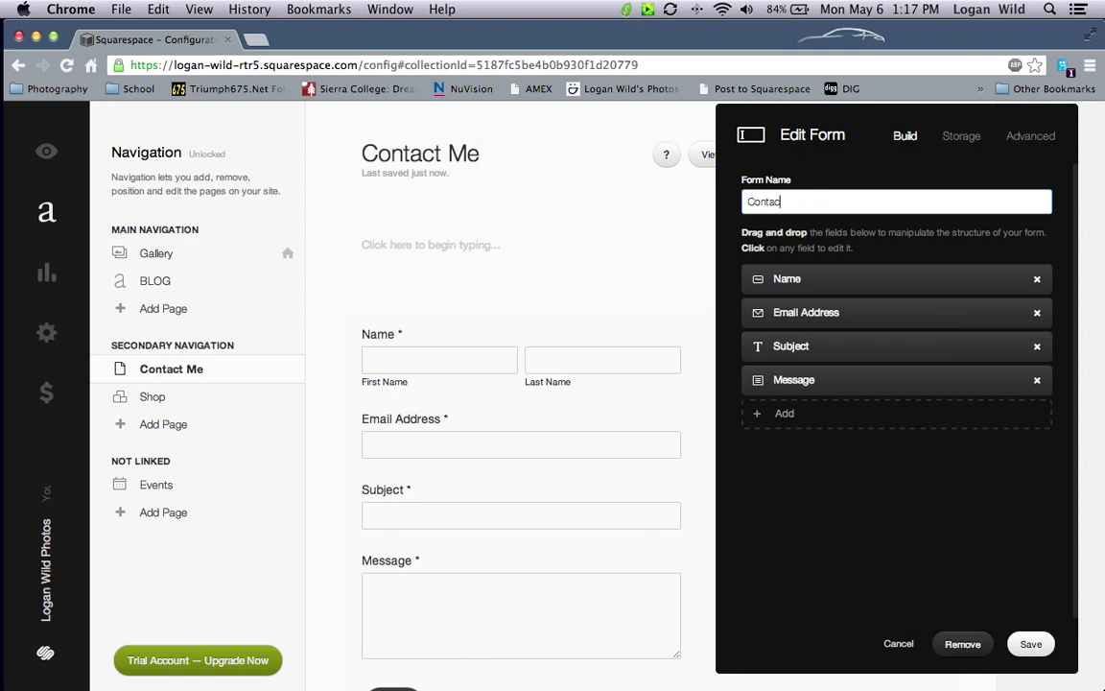
Add a Website field after the Message field of the form, keeping its default settings, and save the form
left_click(806, 422)
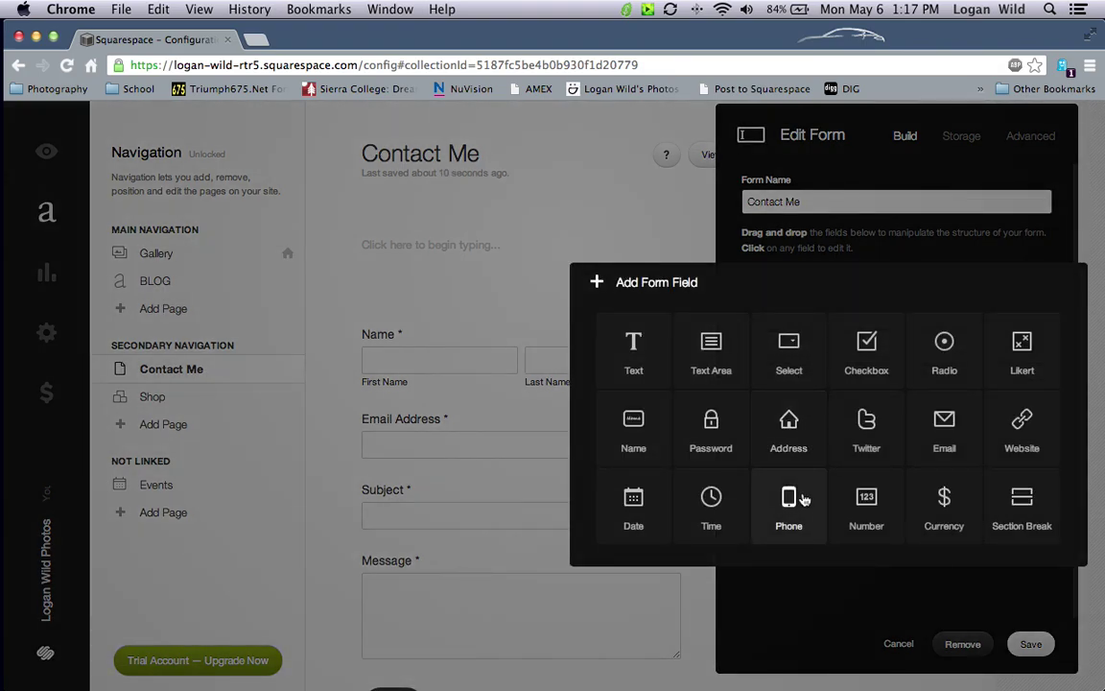
left_click(999, 437)
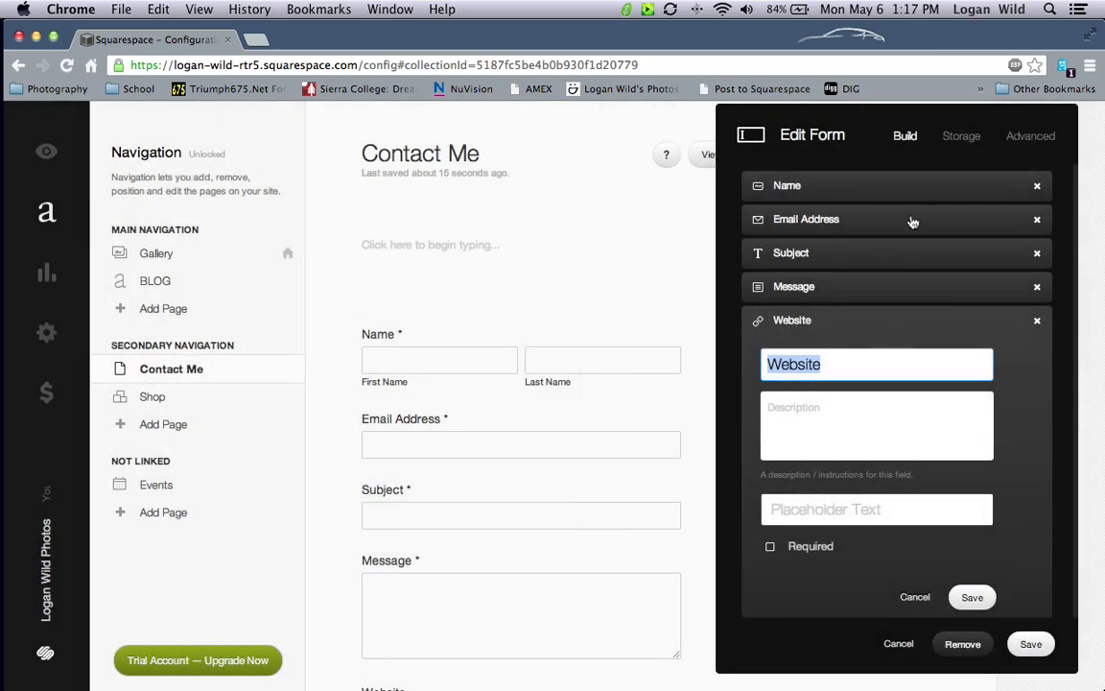
left_click_drag(851, 118, 640, 67)
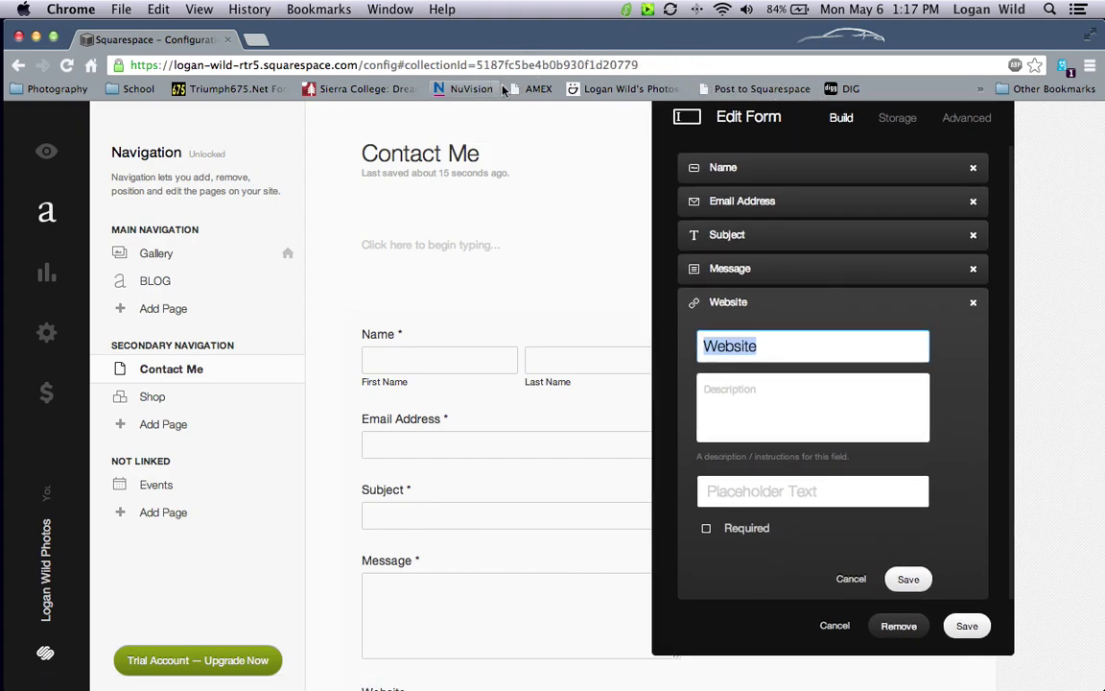
left_click(906, 595)
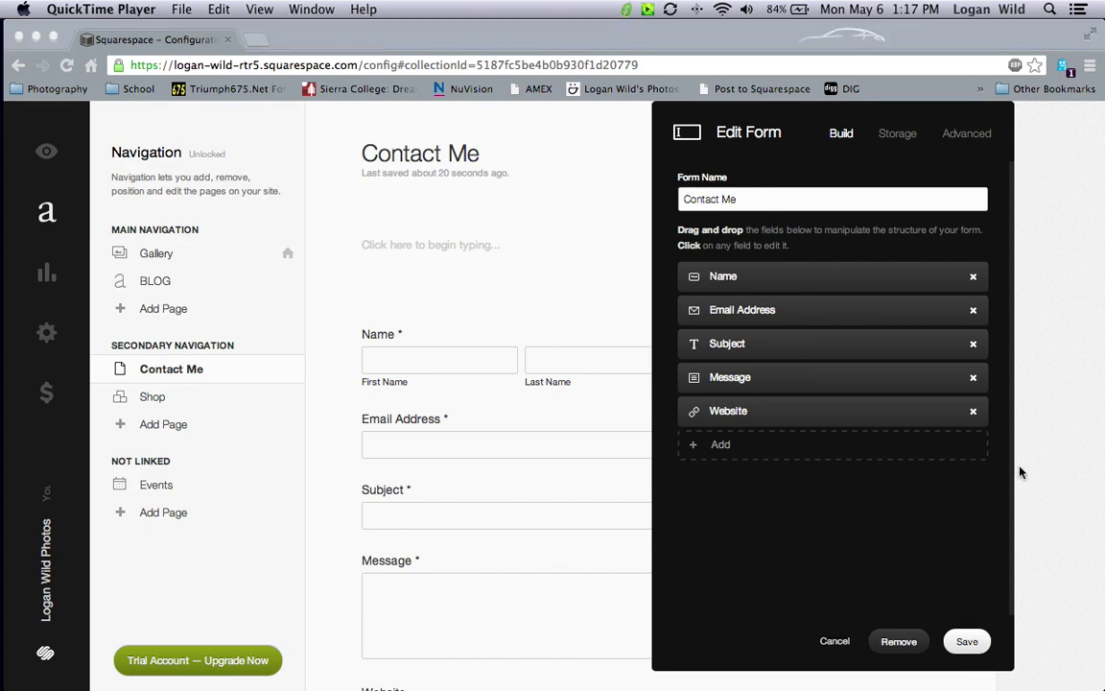
left_click(965, 640)
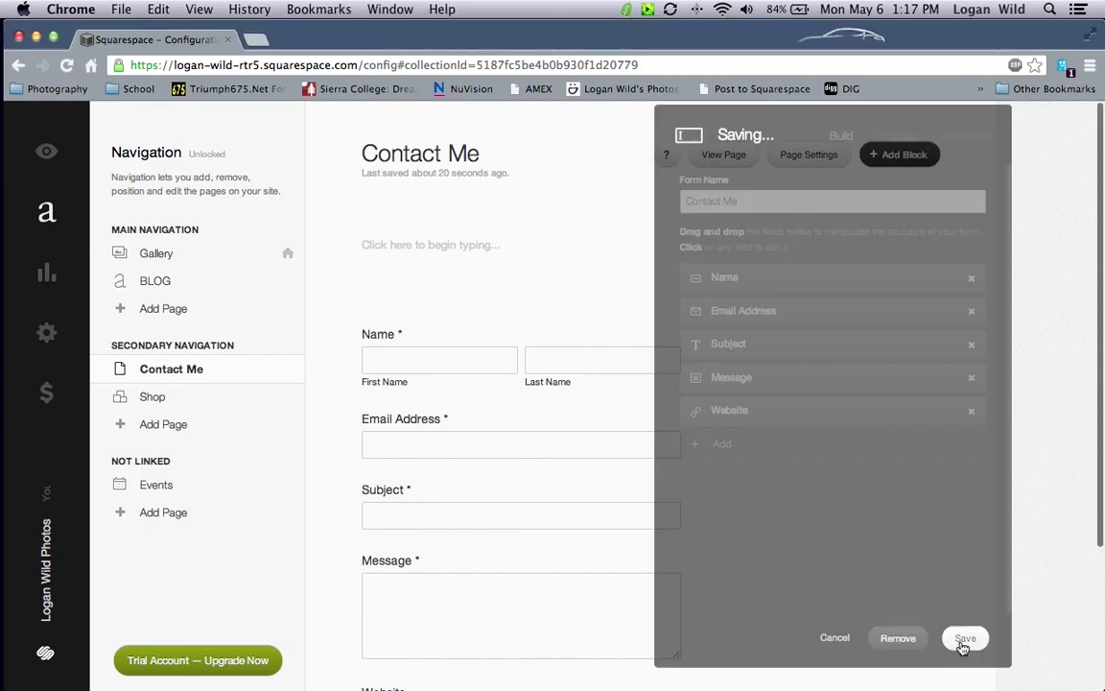
scroll(760, 492, "down", 5)
scroll(653, 511, "up", 3)
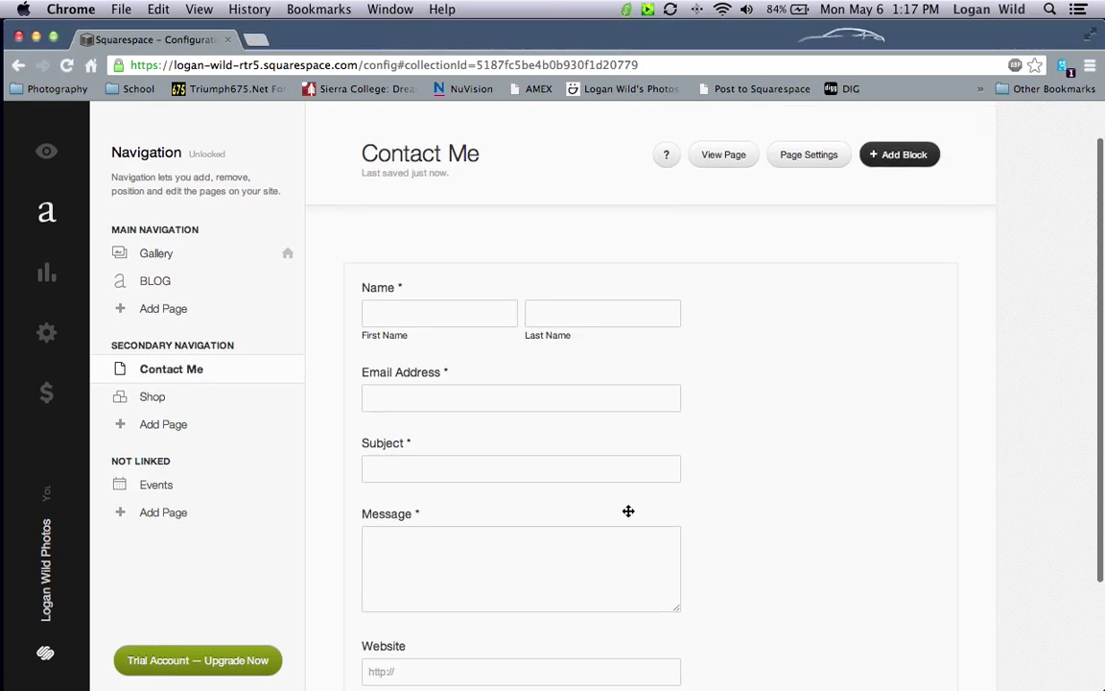
scroll(509, 471, "down", 3)
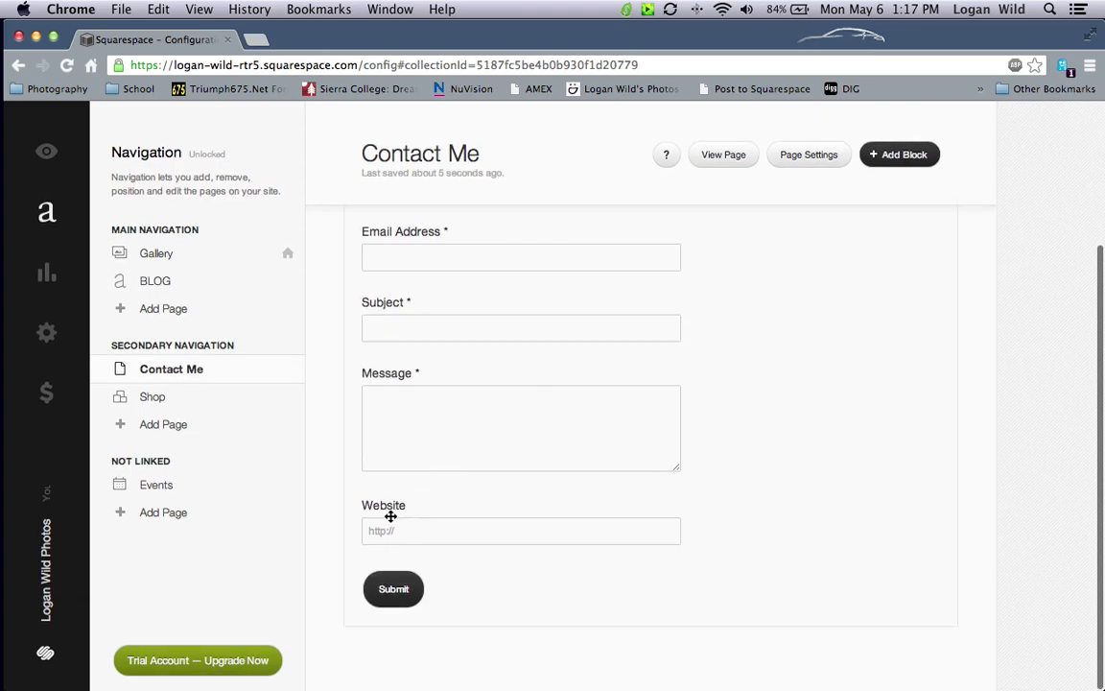
Write the photographer's full name followed by "Photographer. motorcyclist" in the text block above the form, correcting the misspelled last word
scroll(413, 461, "up", 4)
left_click(422, 231)
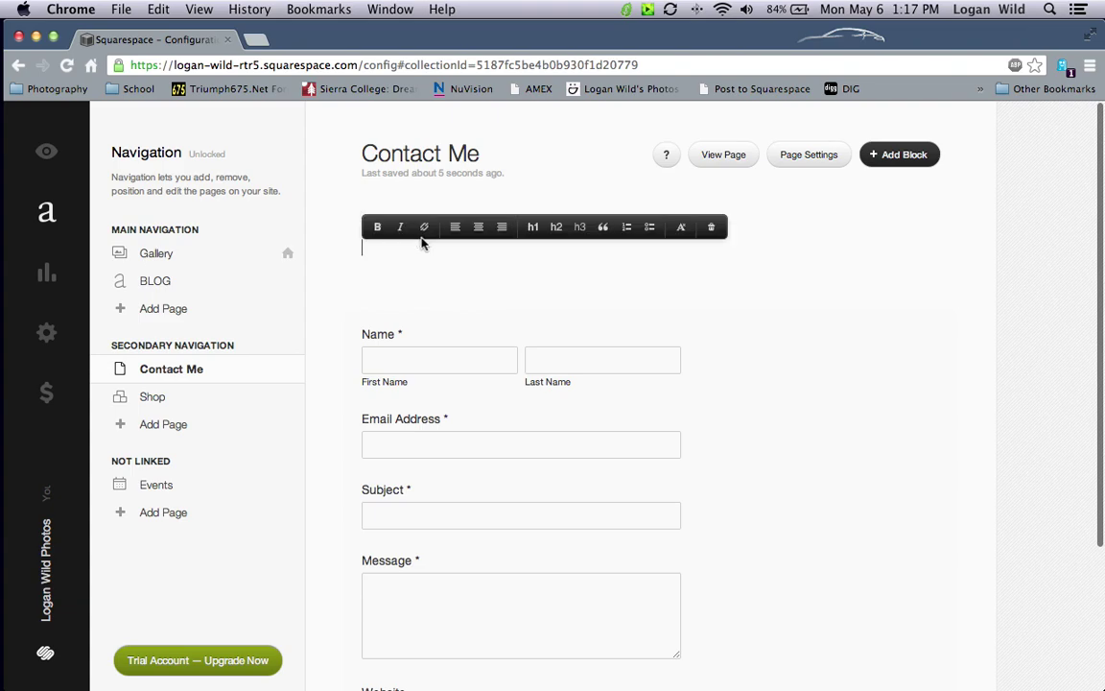
type("Logan Wild Photography")
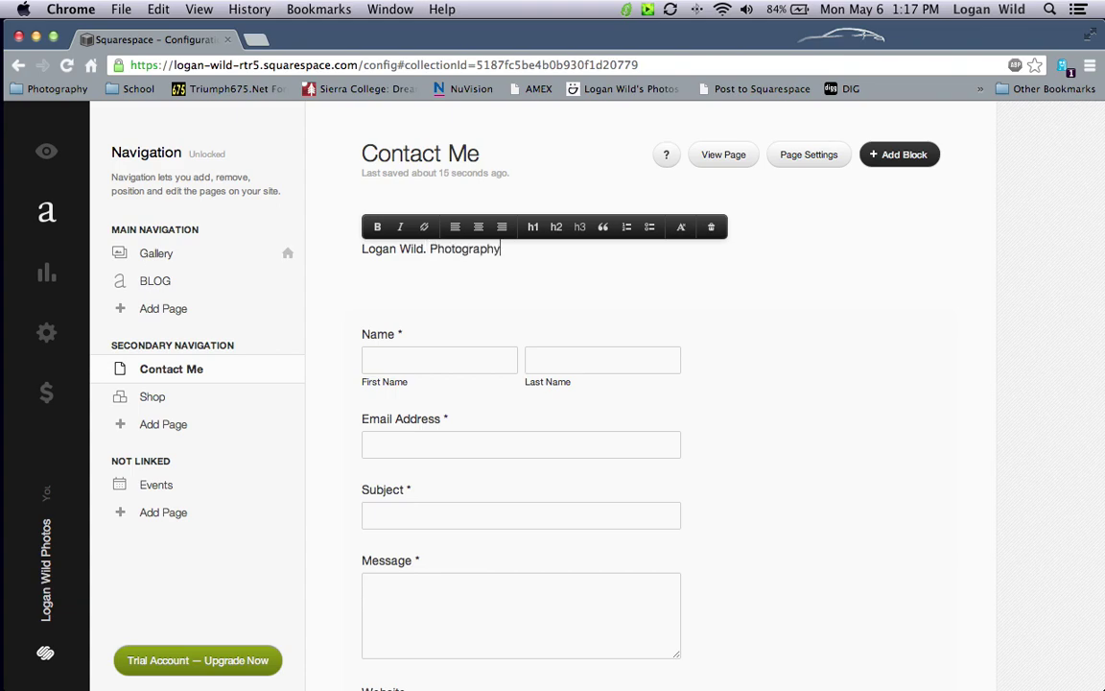
key("BackSpace")
type("er. motorcylist")
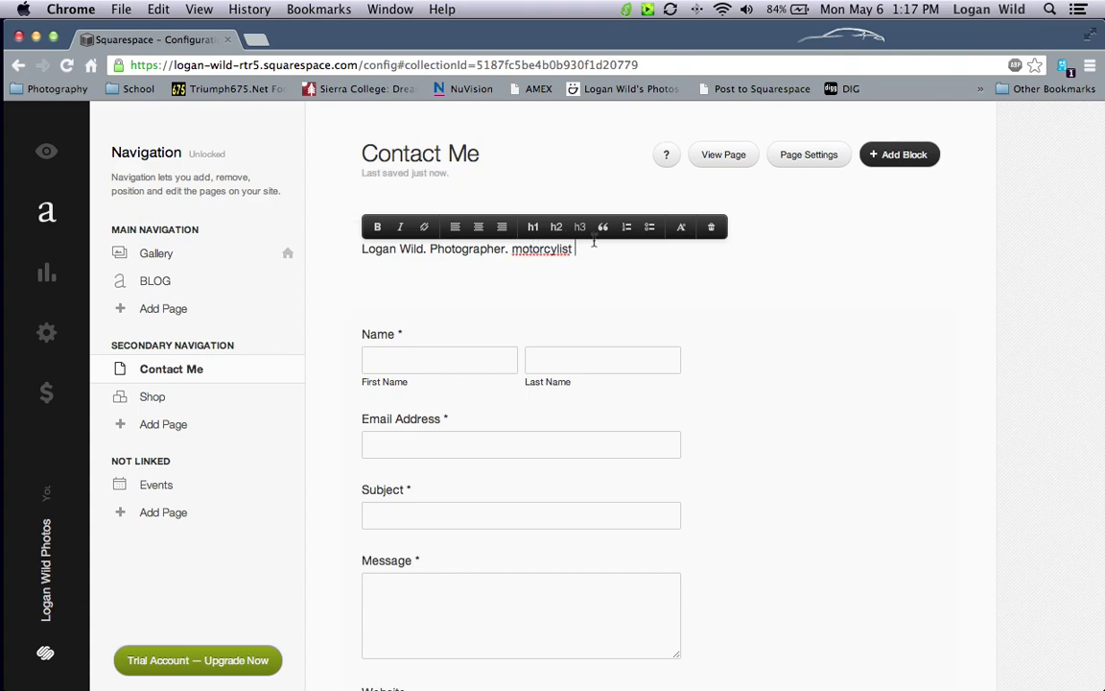
right_click(566, 246)
left_click(597, 252)
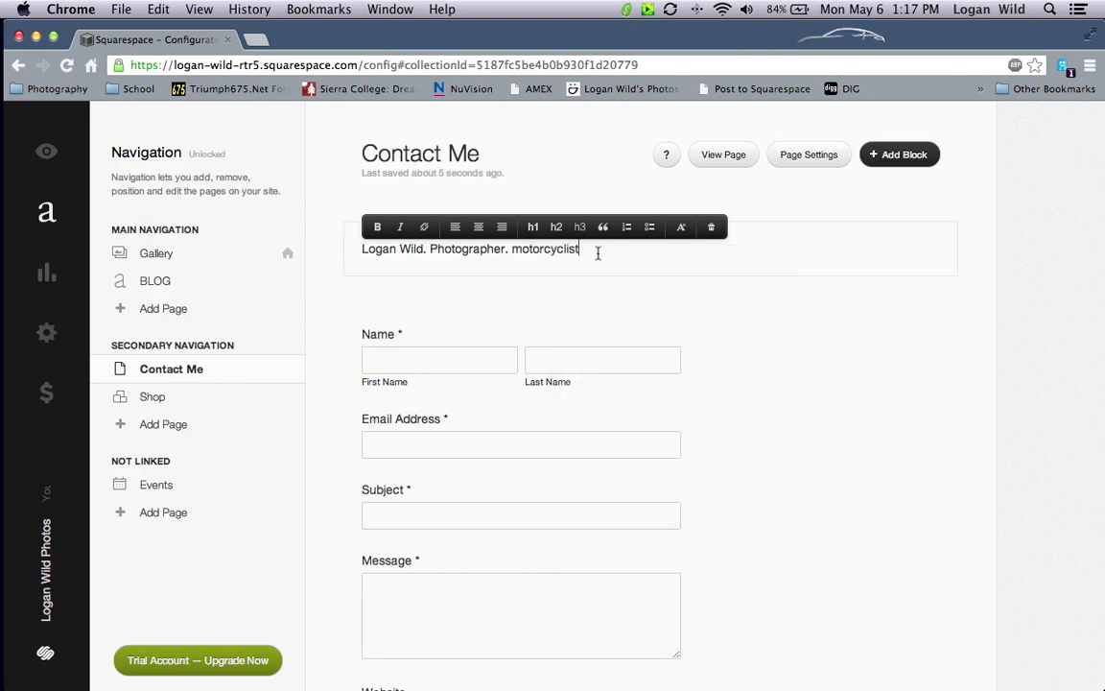
Add an Image block to the page and upload the portrait _MG_1954.jpg from the HeadShots folder
left_click(363, 249)
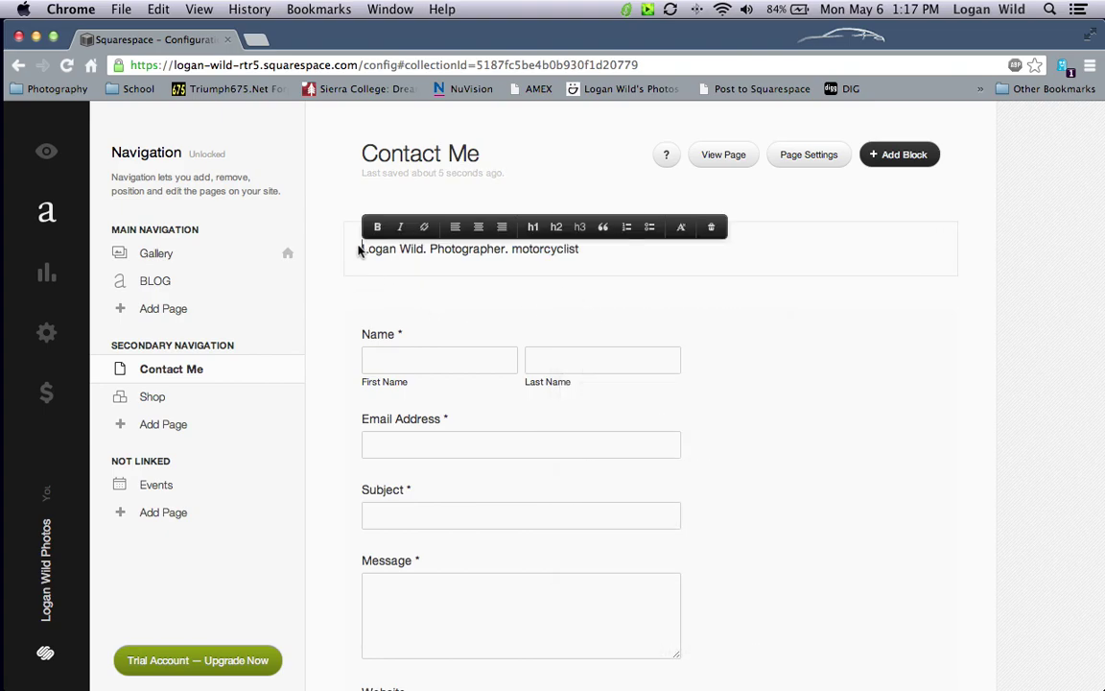
left_click(891, 156)
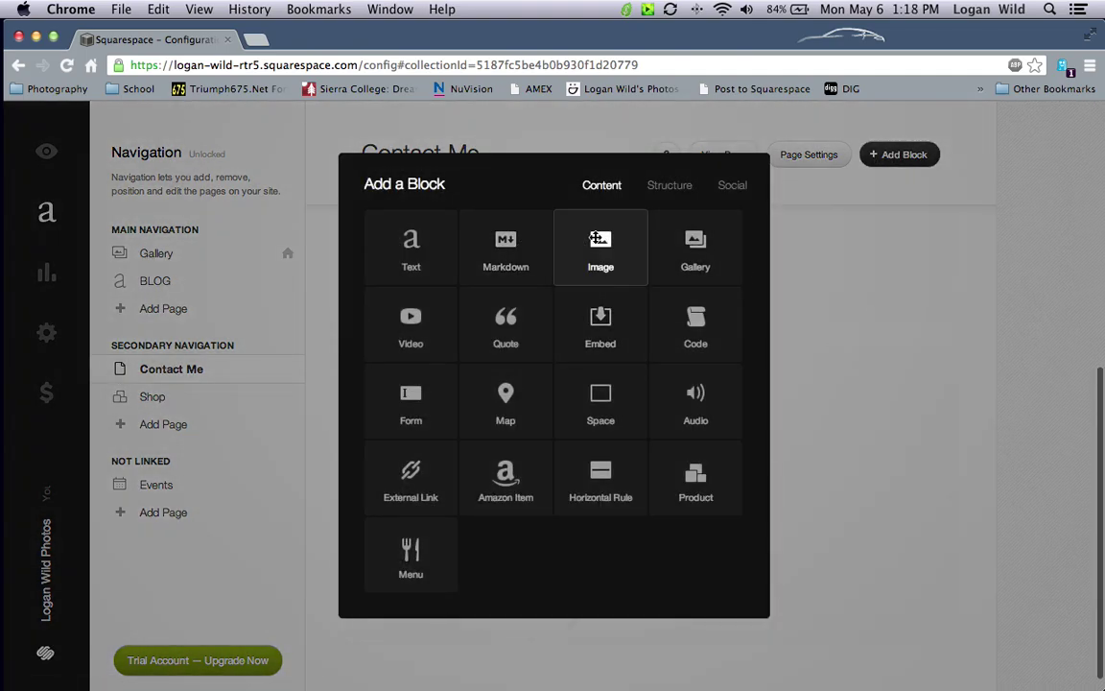
left_click(597, 239)
left_click(645, 346)
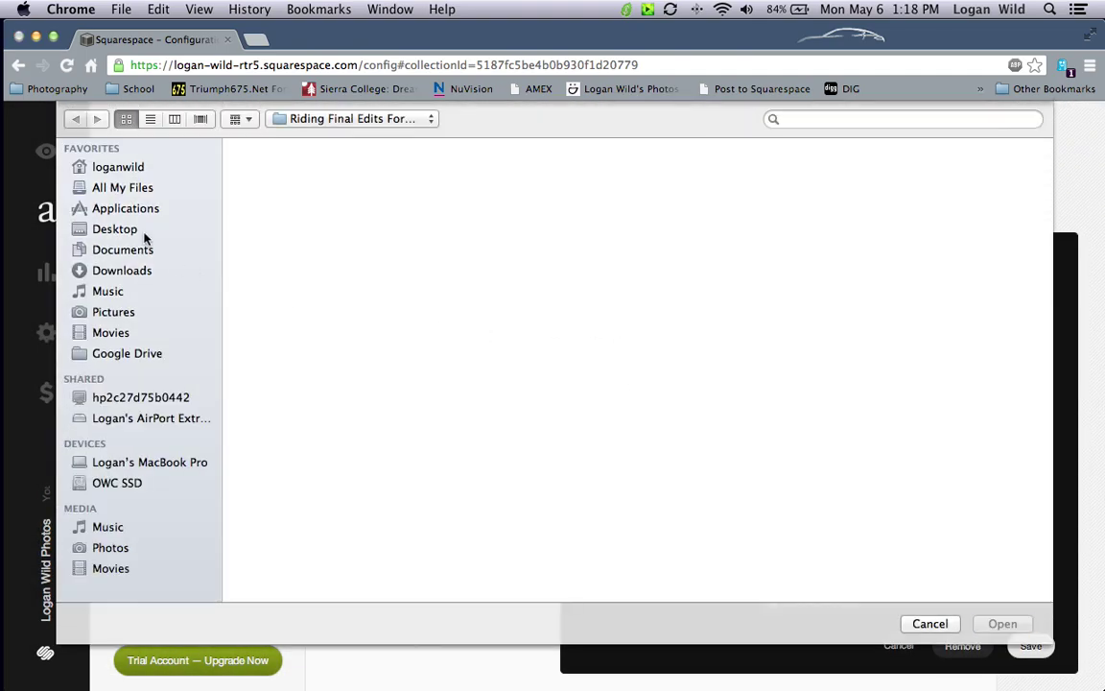
left_click(294, 120)
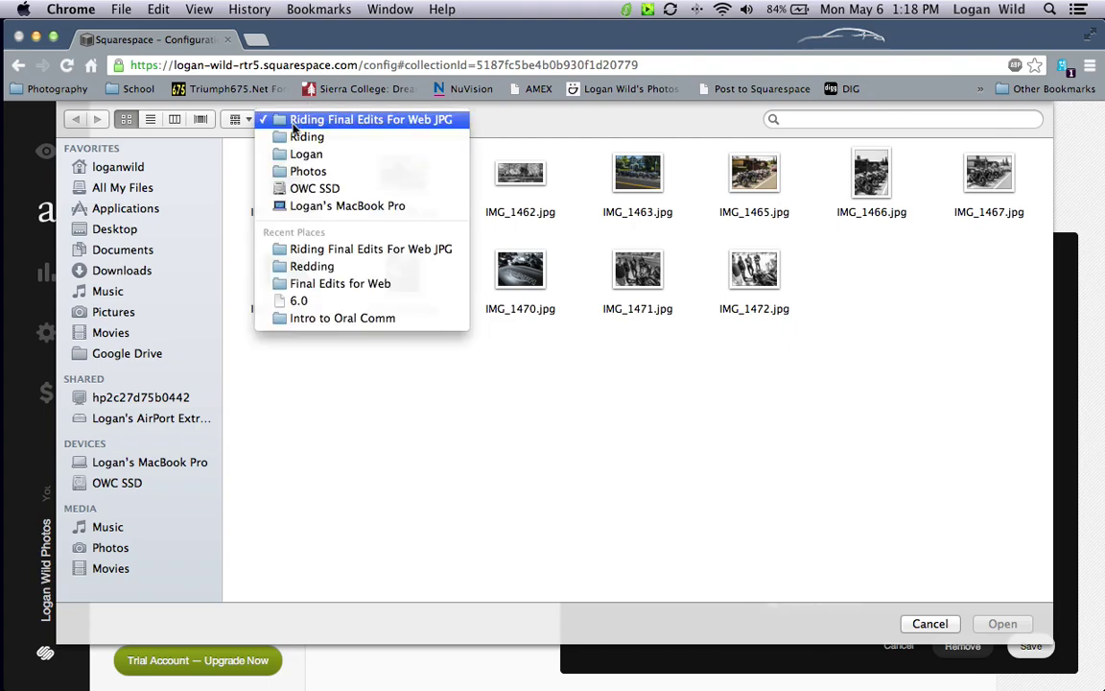
left_click(307, 134)
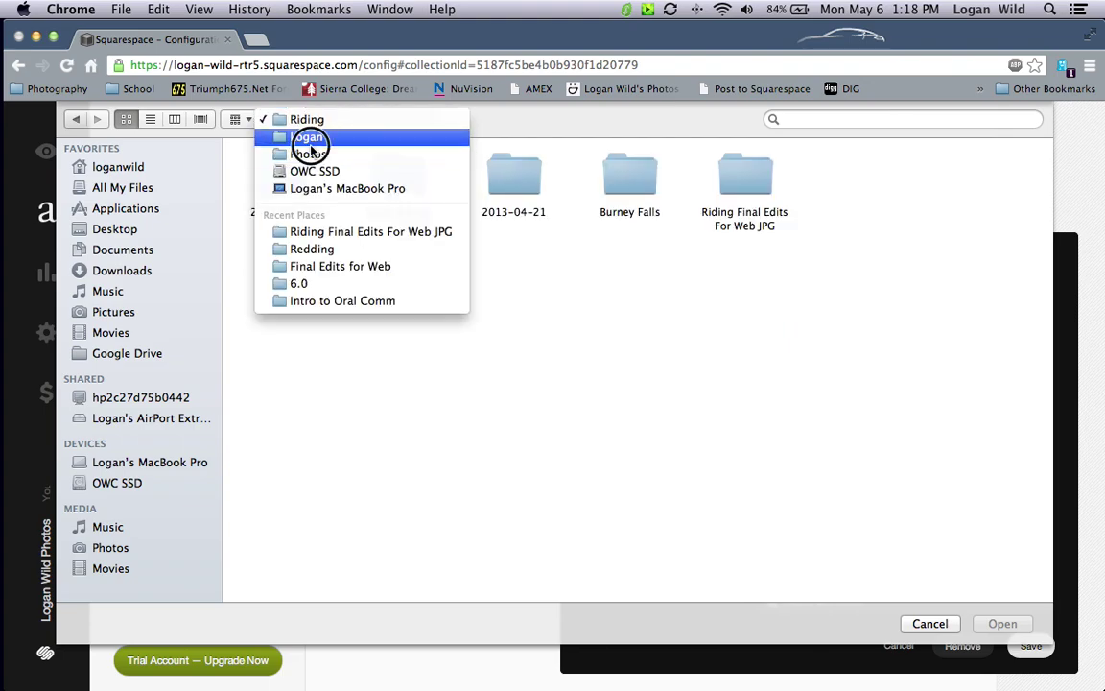
left_click(307, 137)
double_click(393, 172)
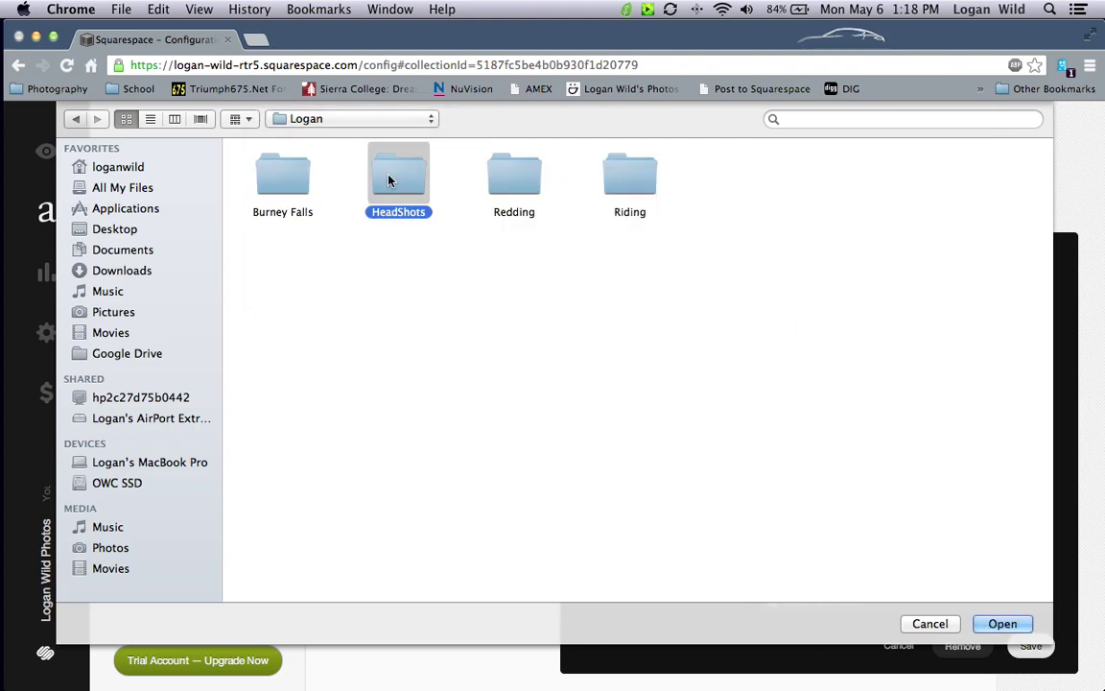
left_click(285, 176)
double_click(285, 176)
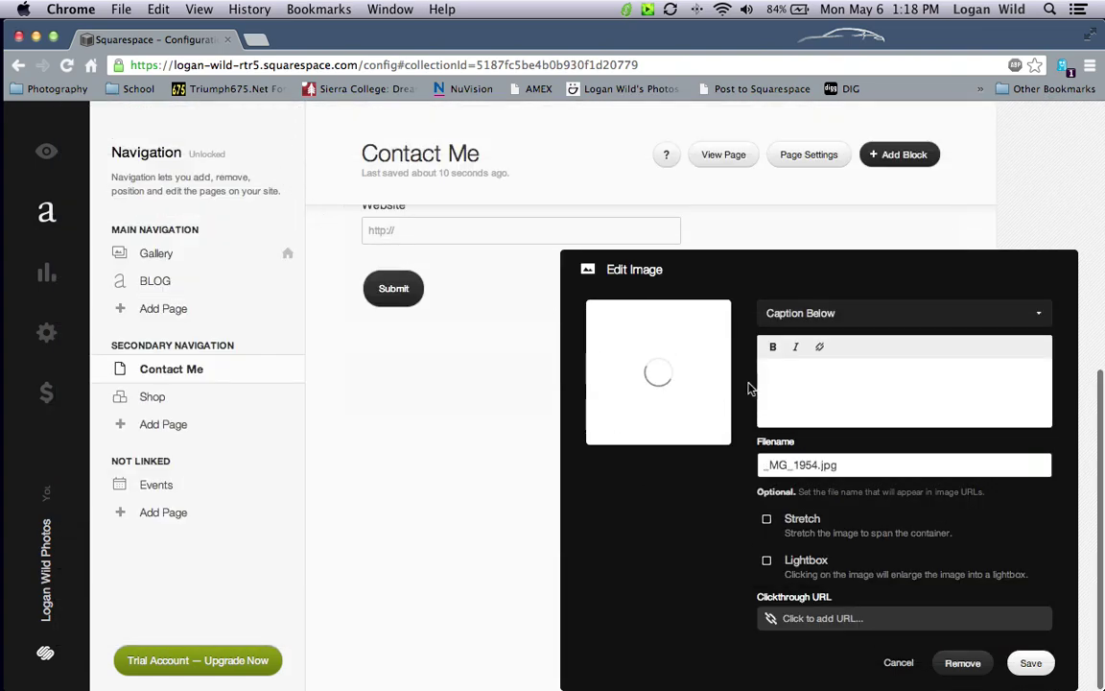
Caption the portrait "this is me", enable Lightbox for it, and save the image block
left_click(813, 389)
type("Yo")
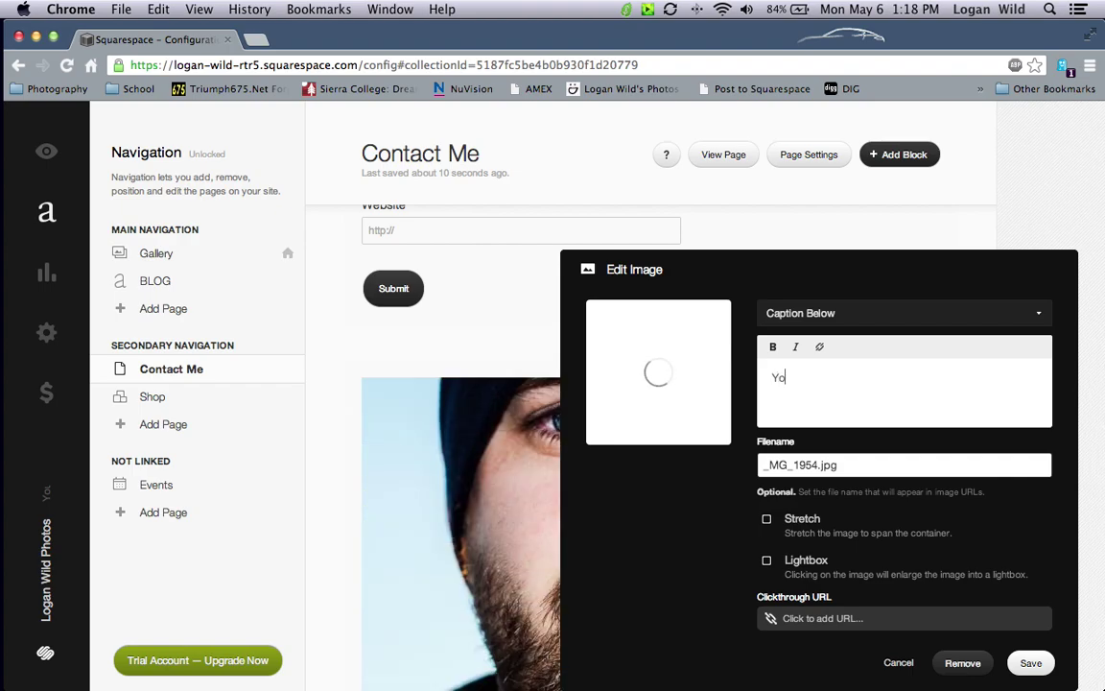
type("his is me")
left_click(767, 560)
scroll(950, 619, "up", 1)
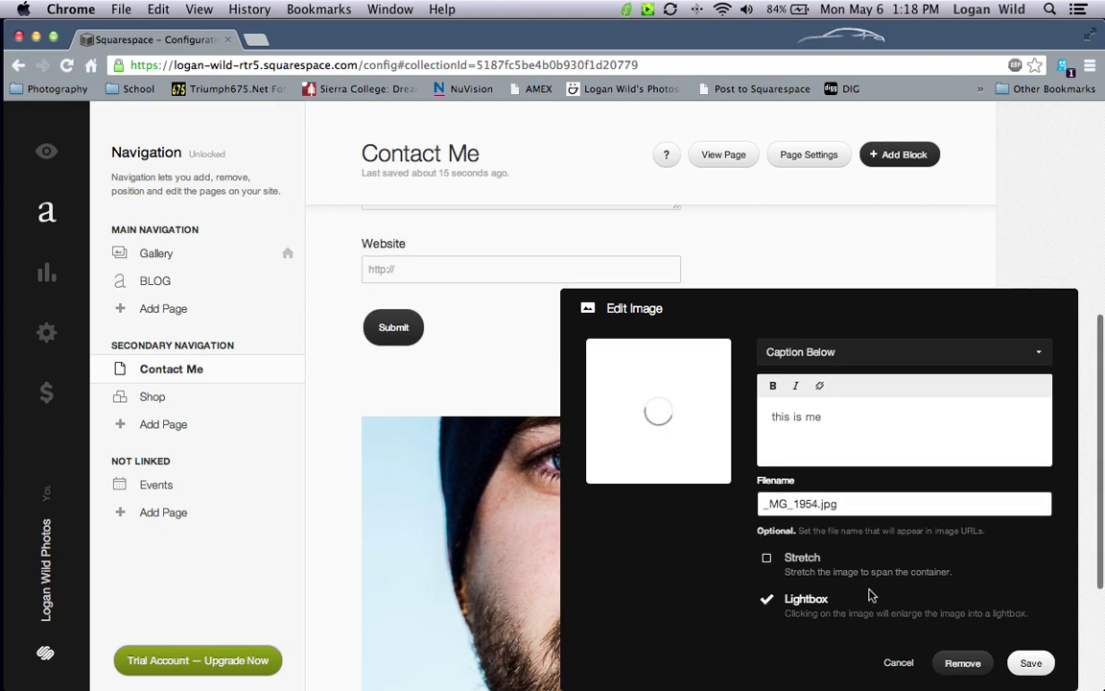
left_click(1030, 663)
Move the portrait block from below the form to the left of the introductory text, and review the page layout
scroll(1086, 402, "up", 3)
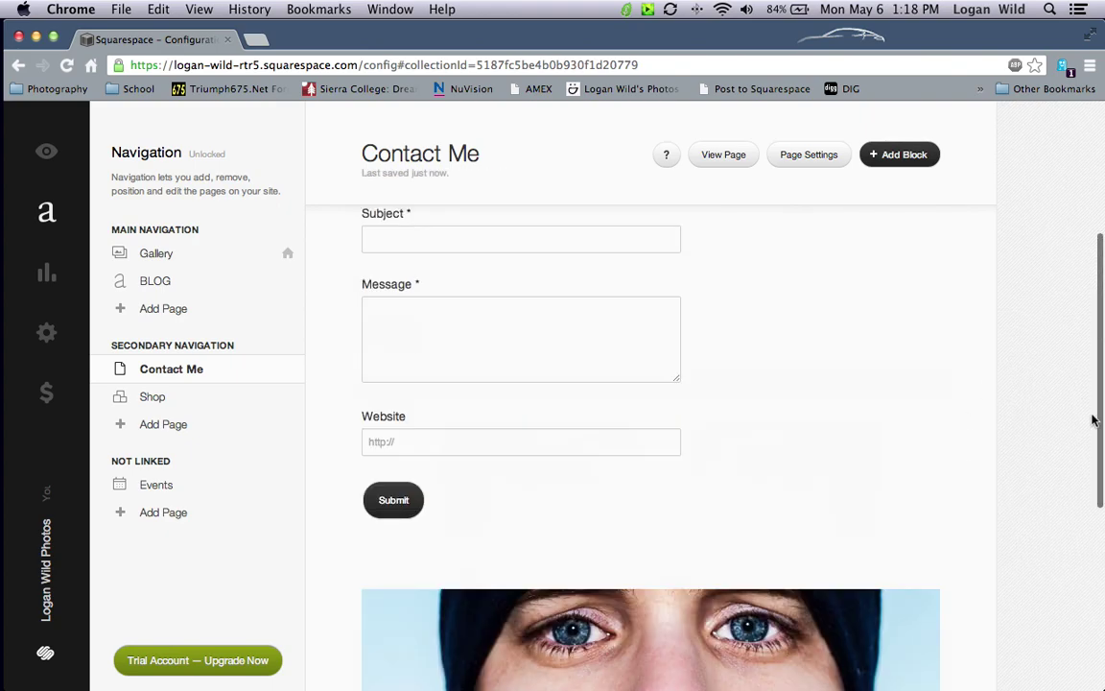
scroll(678, 477, "down", 5)
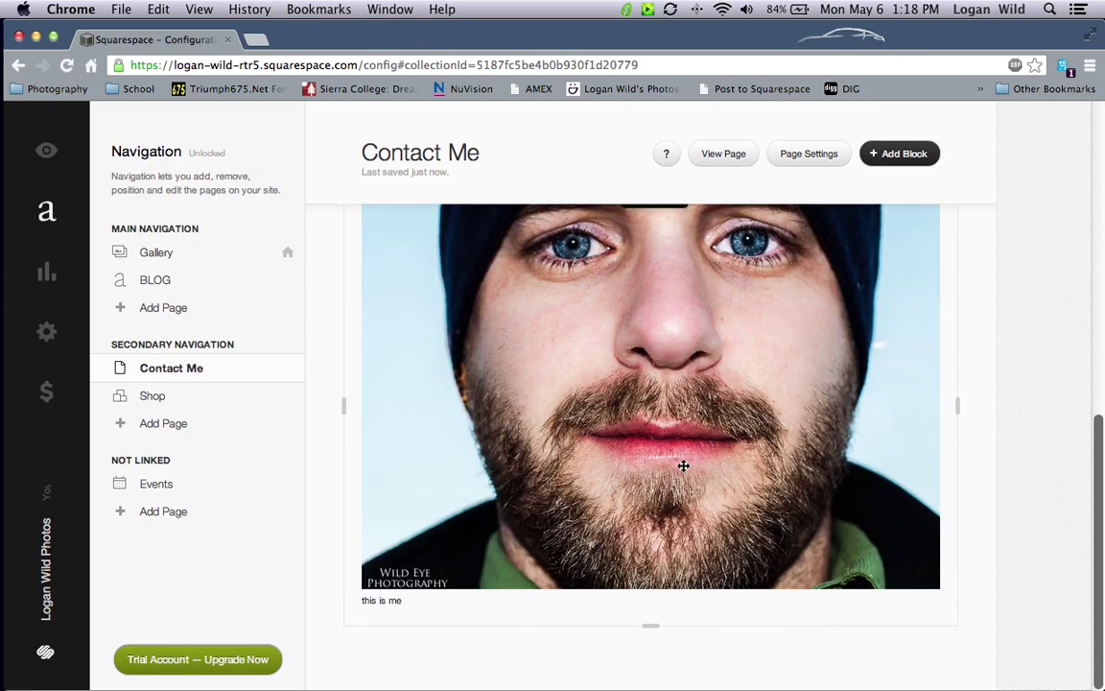
scroll(683, 456, "up", 2)
scroll(684, 454, "down", 2)
scroll(683, 454, "up", 10)
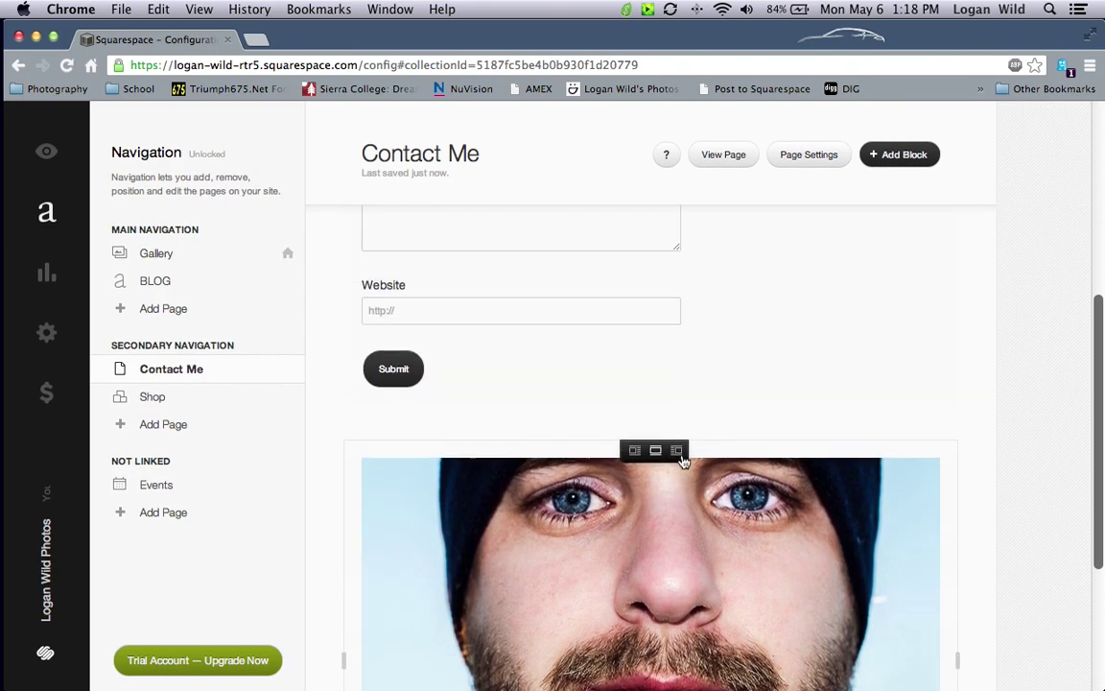
scroll(503, 381, "down", 8)
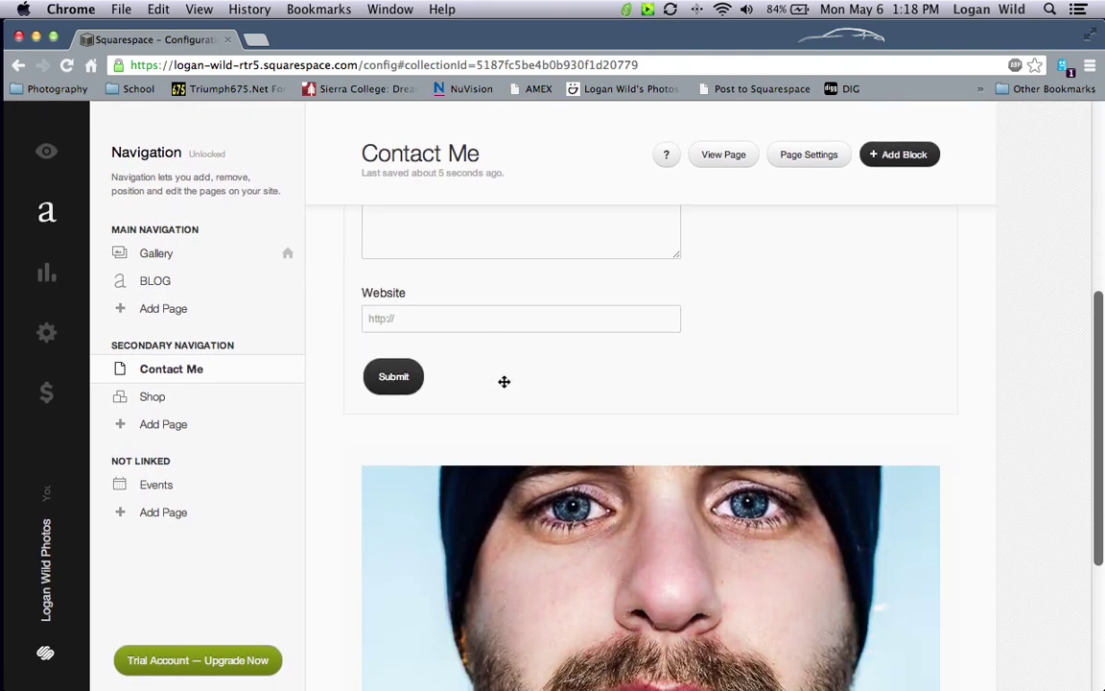
scroll(505, 385, "up", 3)
left_click_drag(601, 538, 347, 240)
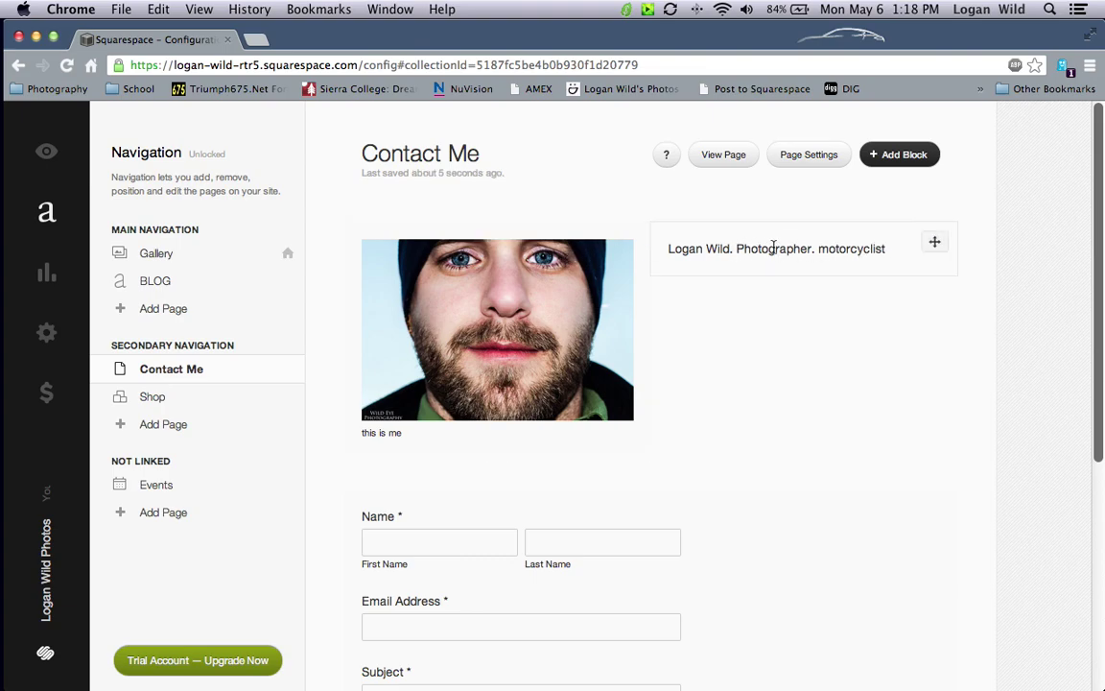
scroll(816, 319, "down", 5)
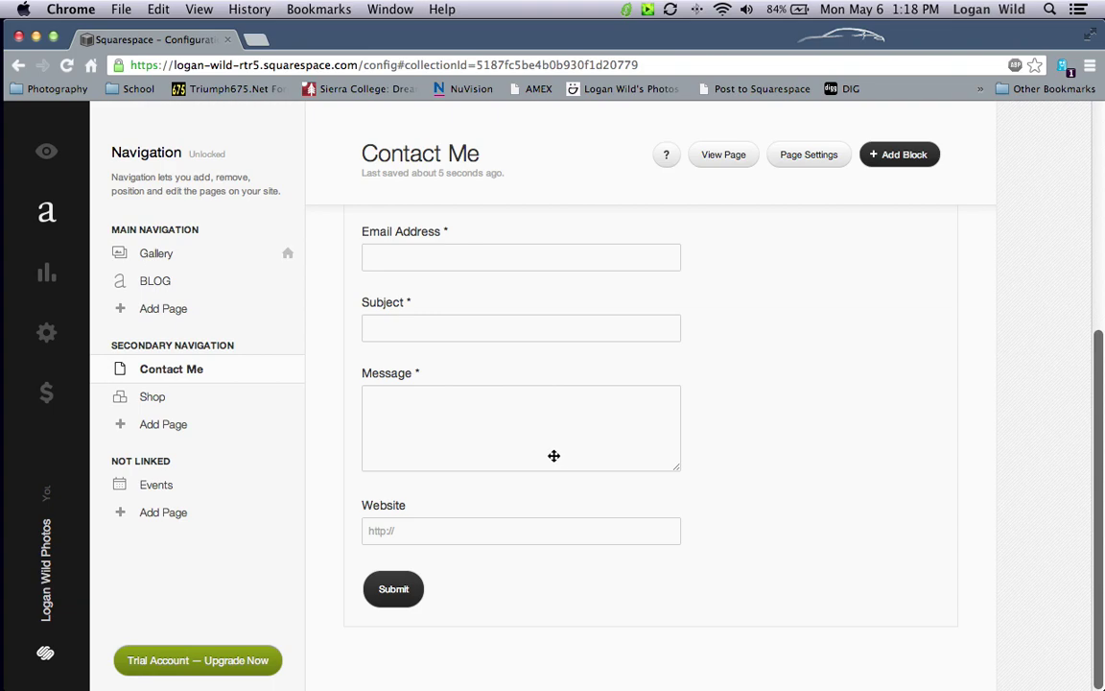
scroll(484, 266, "up", 5)
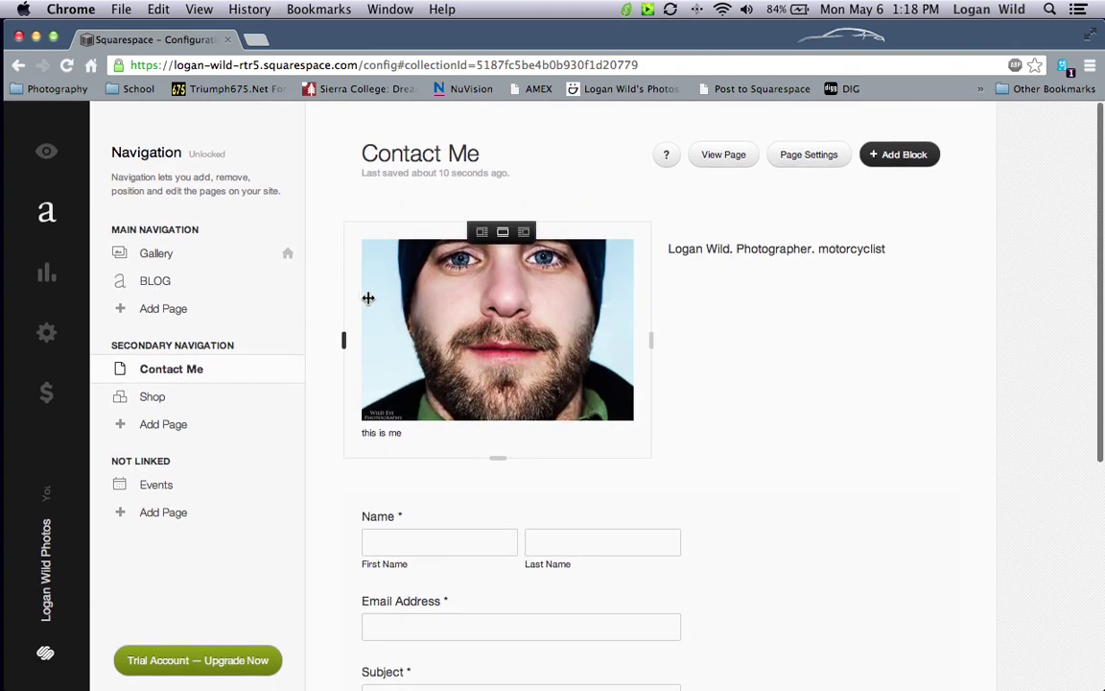
Open the Shop page, look through its products, and select the Fitted Hat
left_click(152, 401)
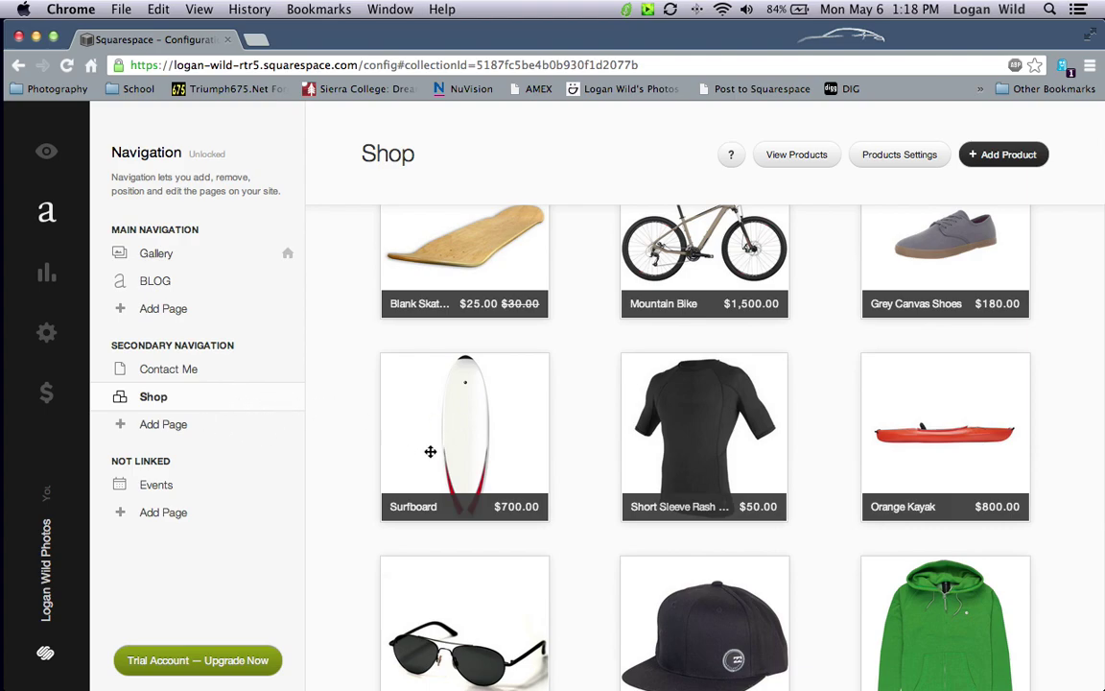
scroll(429, 451, "up", 3)
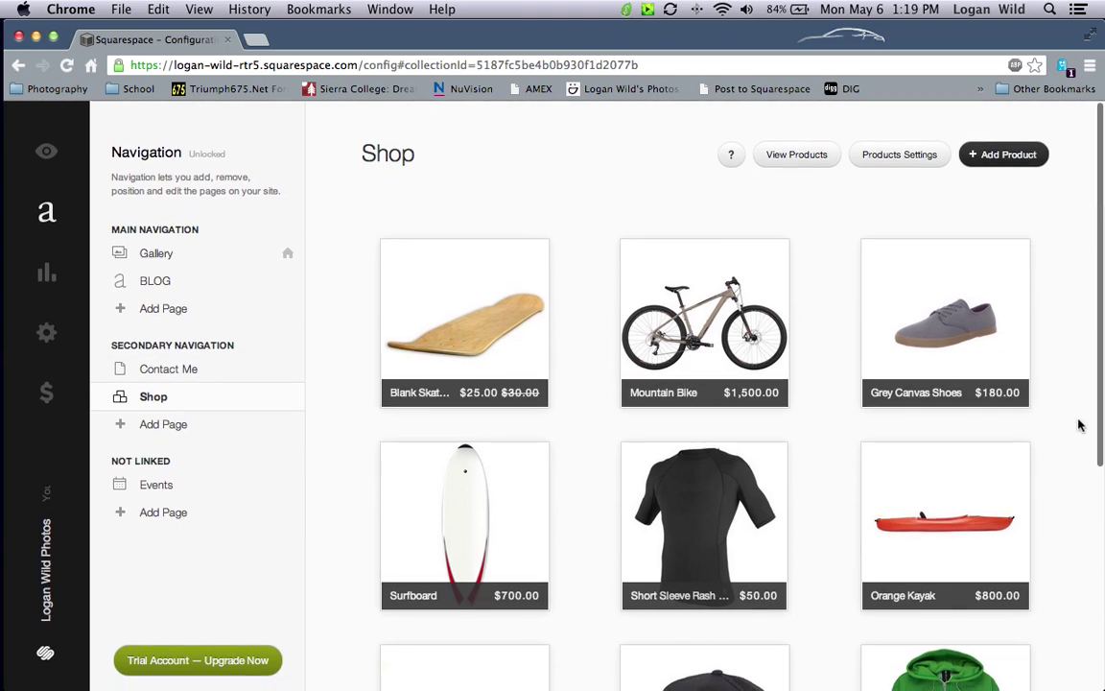
scroll(703, 355, "down", 10)
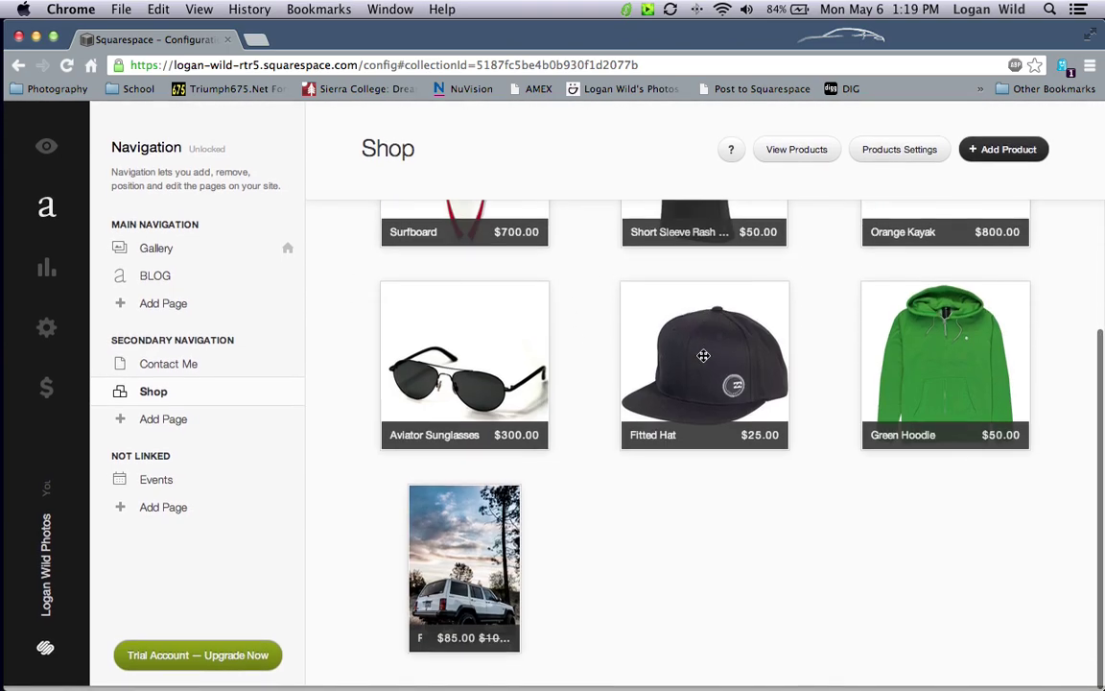
scroll(703, 357, "up", 4)
scroll(652, 412, "down", 4)
left_click(623, 355)
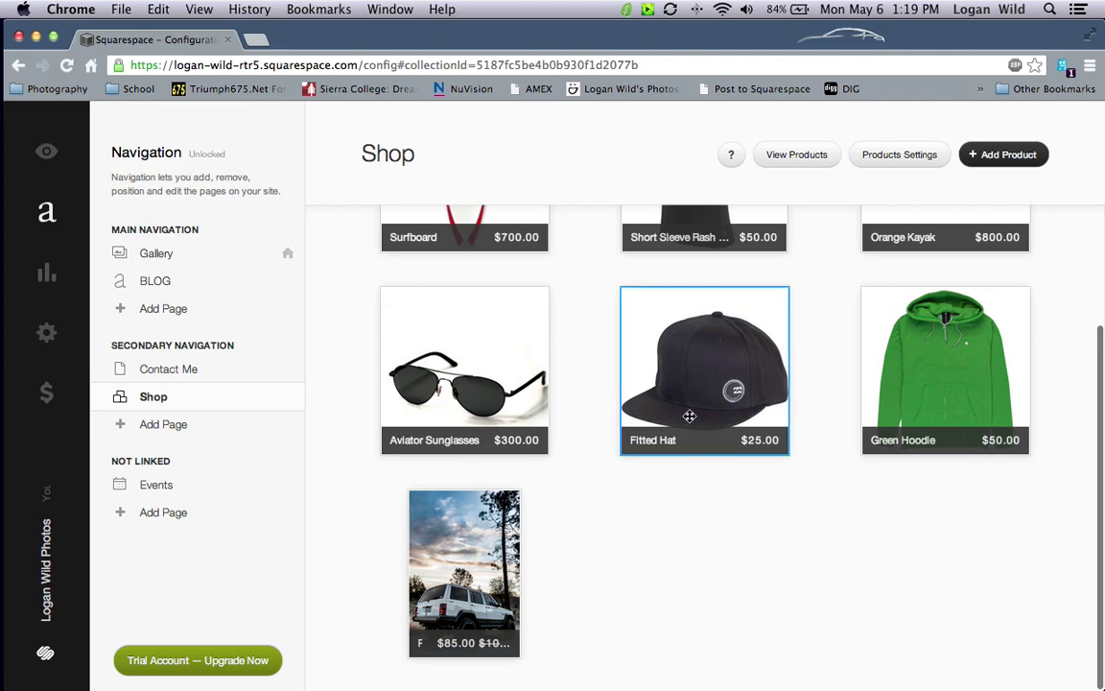
Select all the products in the Shop collection and delete them
left_click(954, 646)
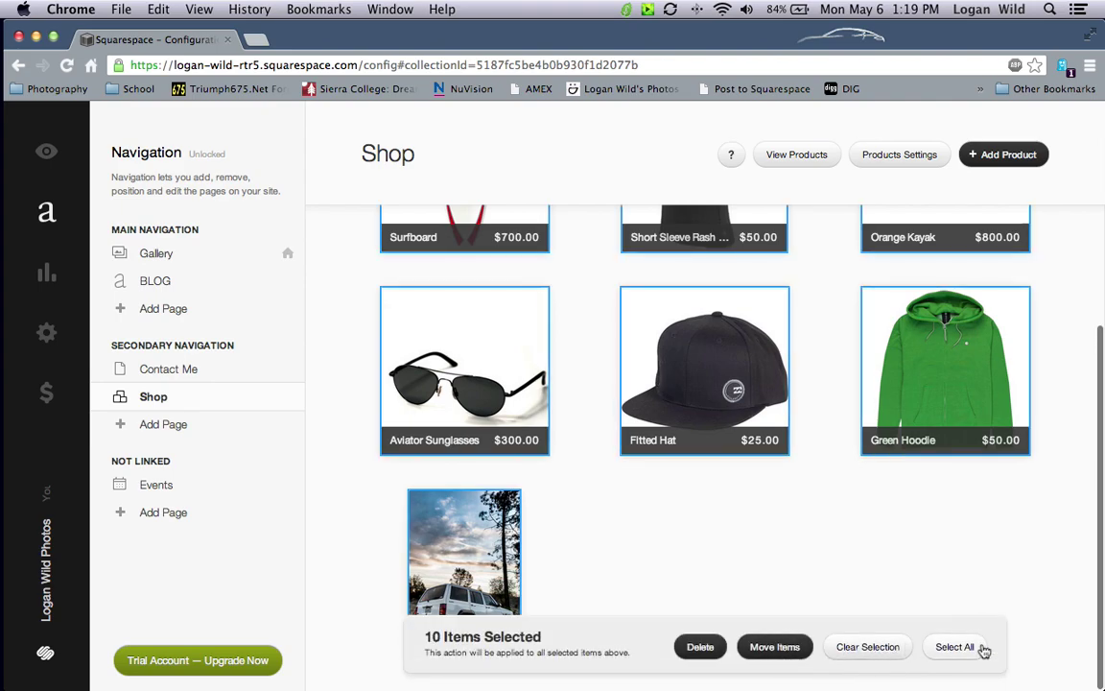
left_click(700, 647)
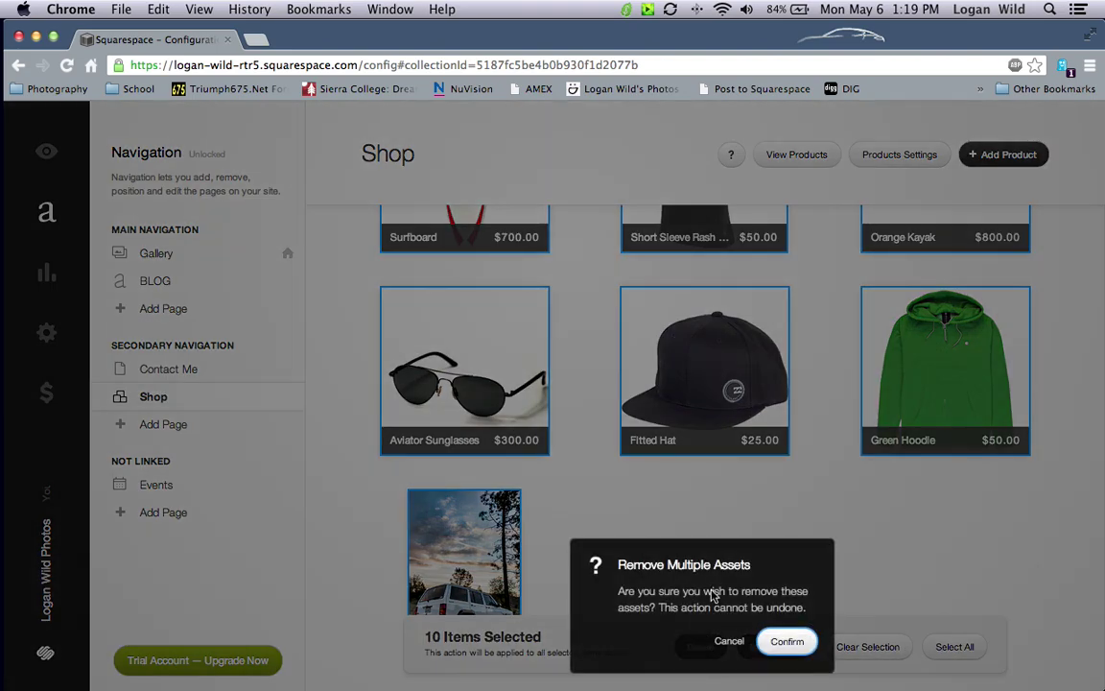
left_click(779, 652)
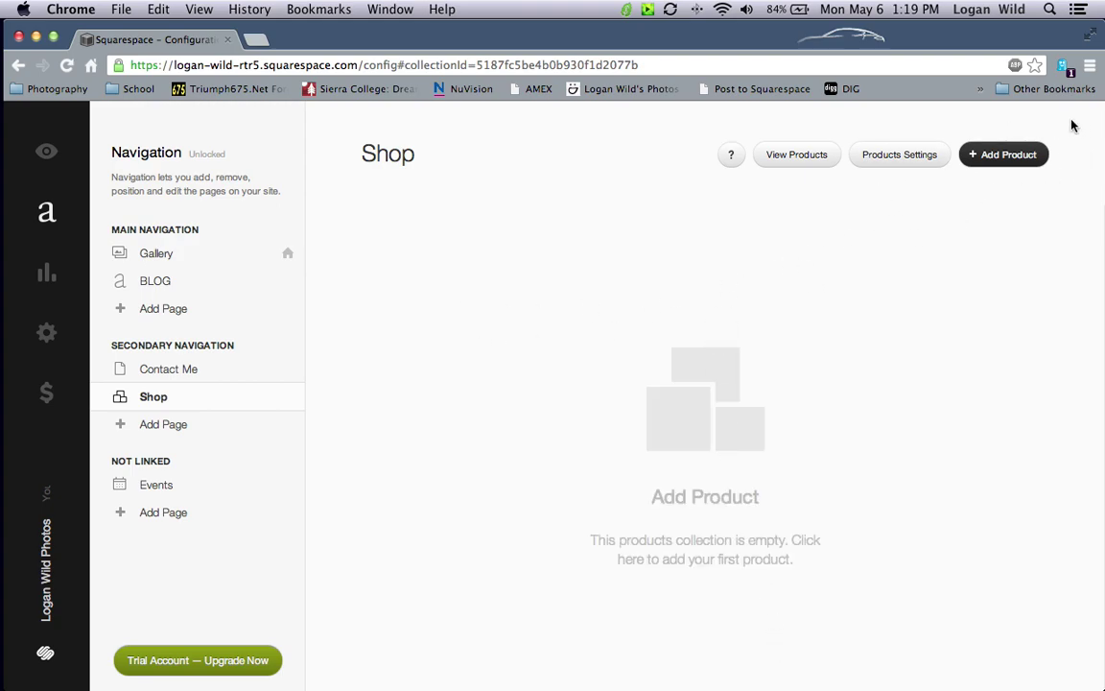
Add a Digital product to the shop and upload _MG_2465.jpg from the Redding folder as its image
left_click(1019, 159)
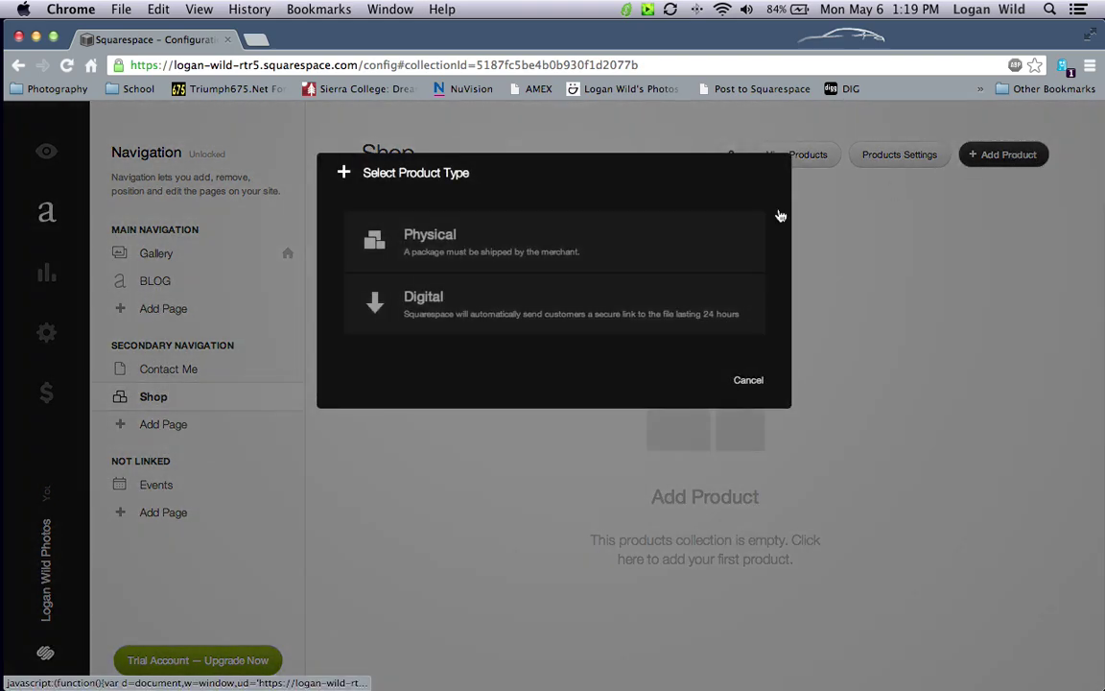
left_click(393, 294)
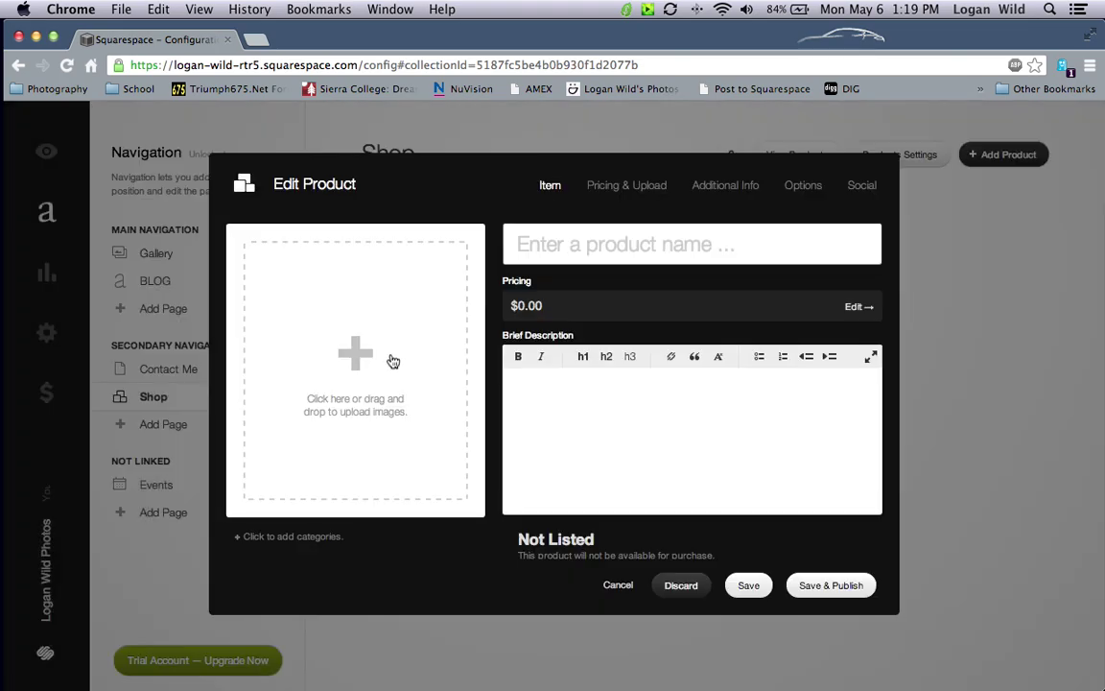
left_click(377, 353)
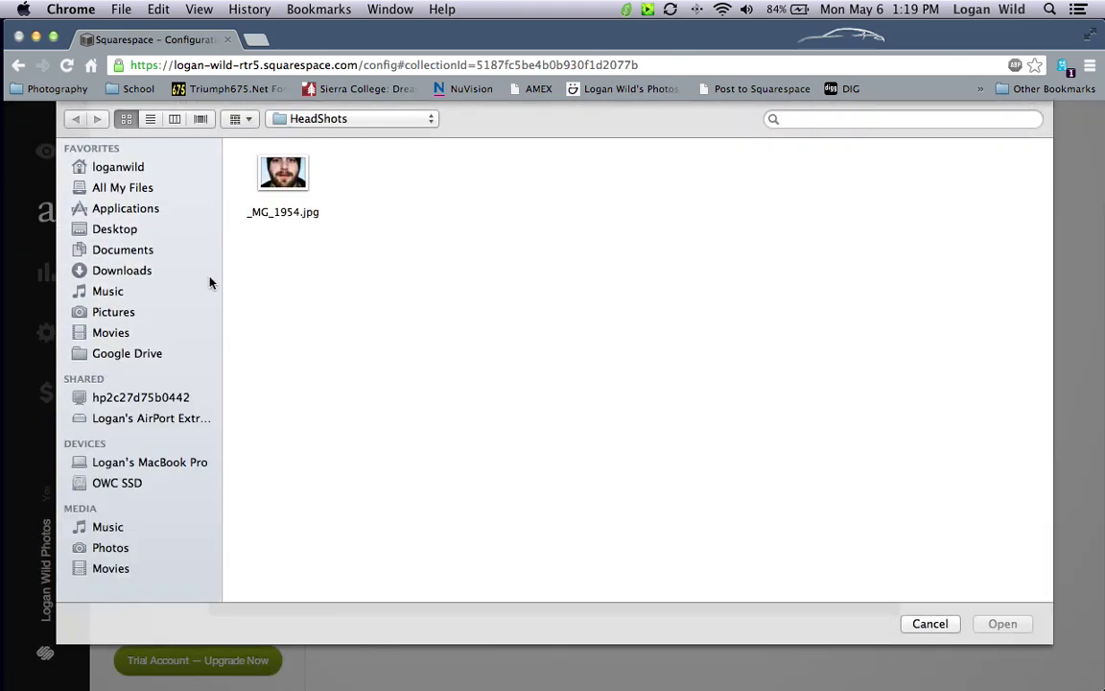
left_click(276, 115)
left_click(297, 136)
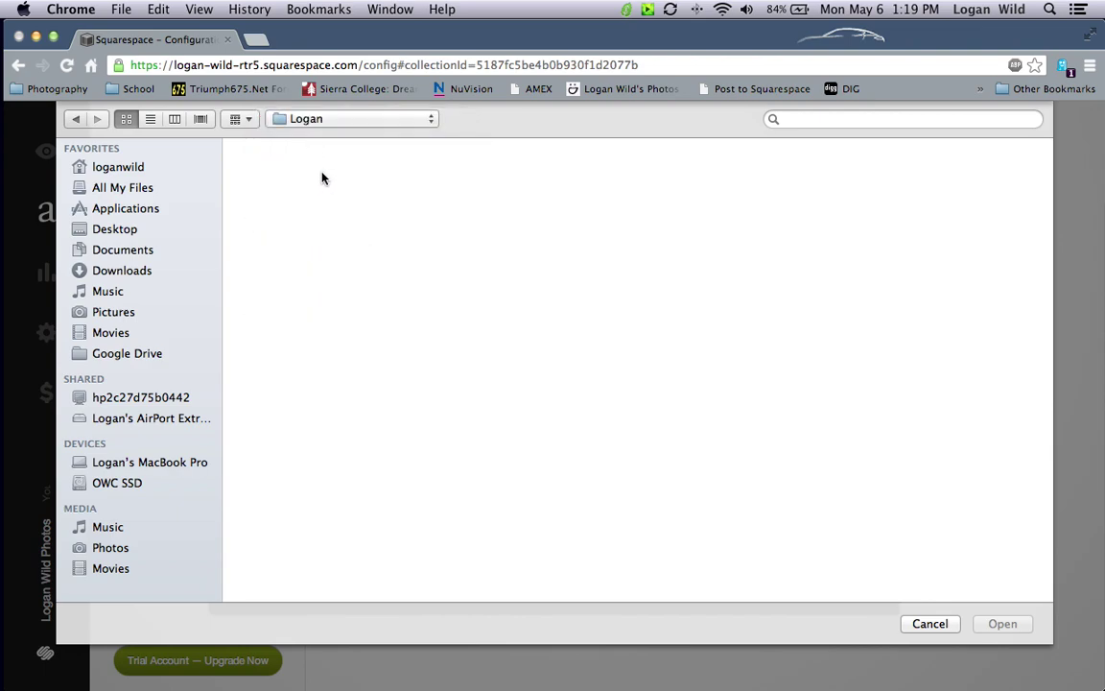
double_click(510, 163)
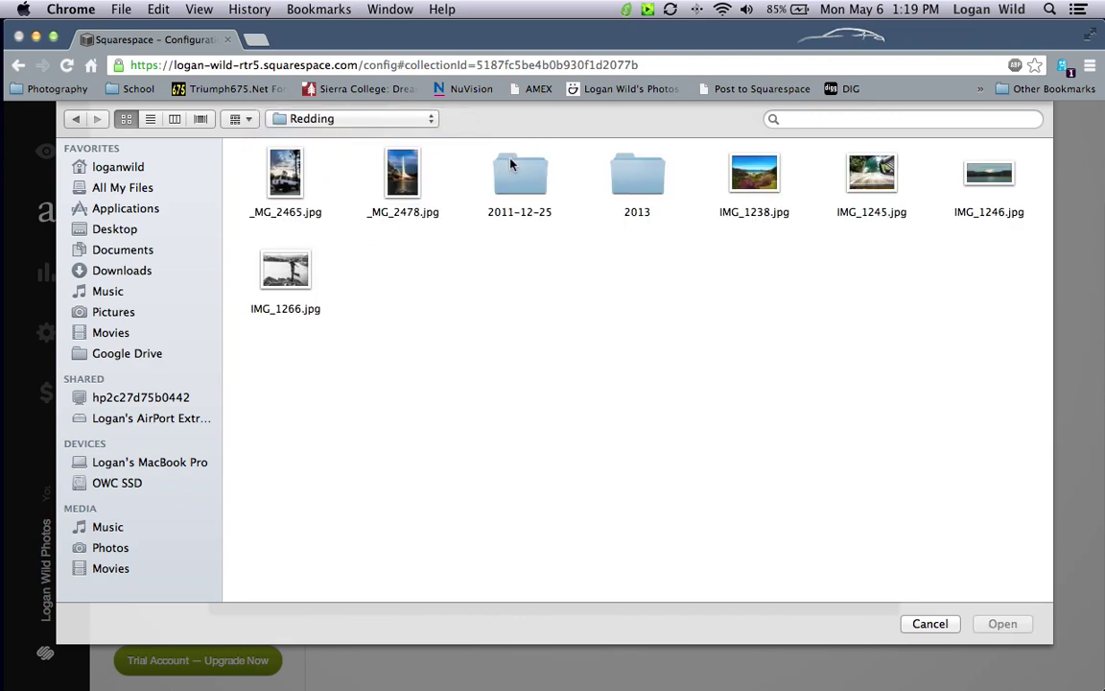
left_click(285, 173)
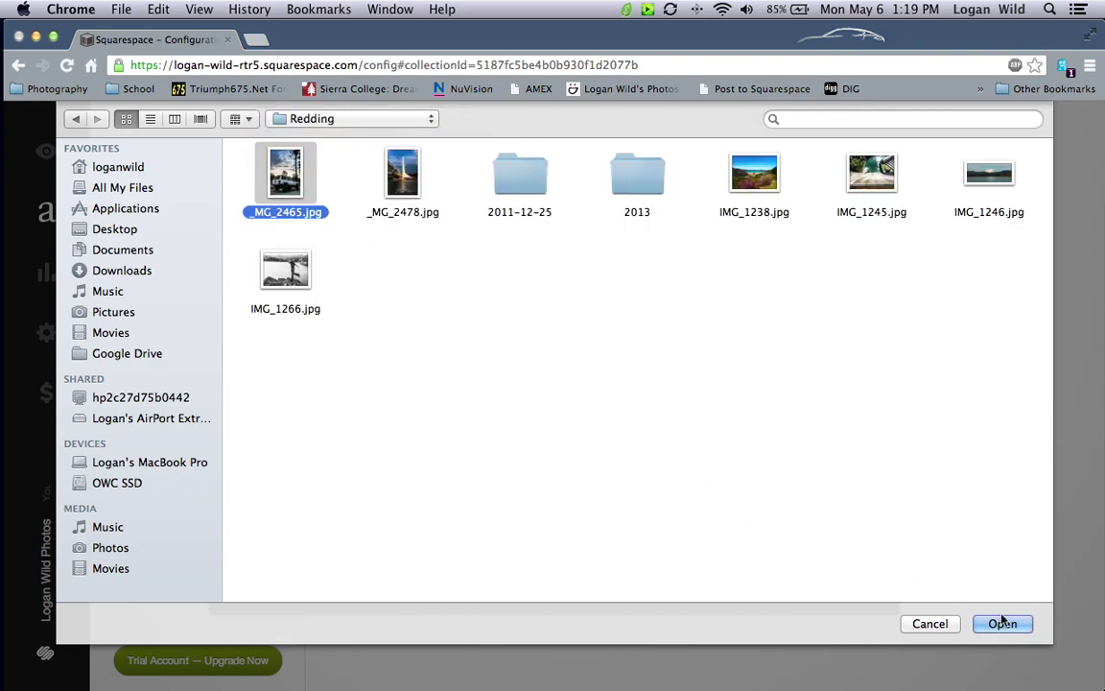
left_click(1003, 624)
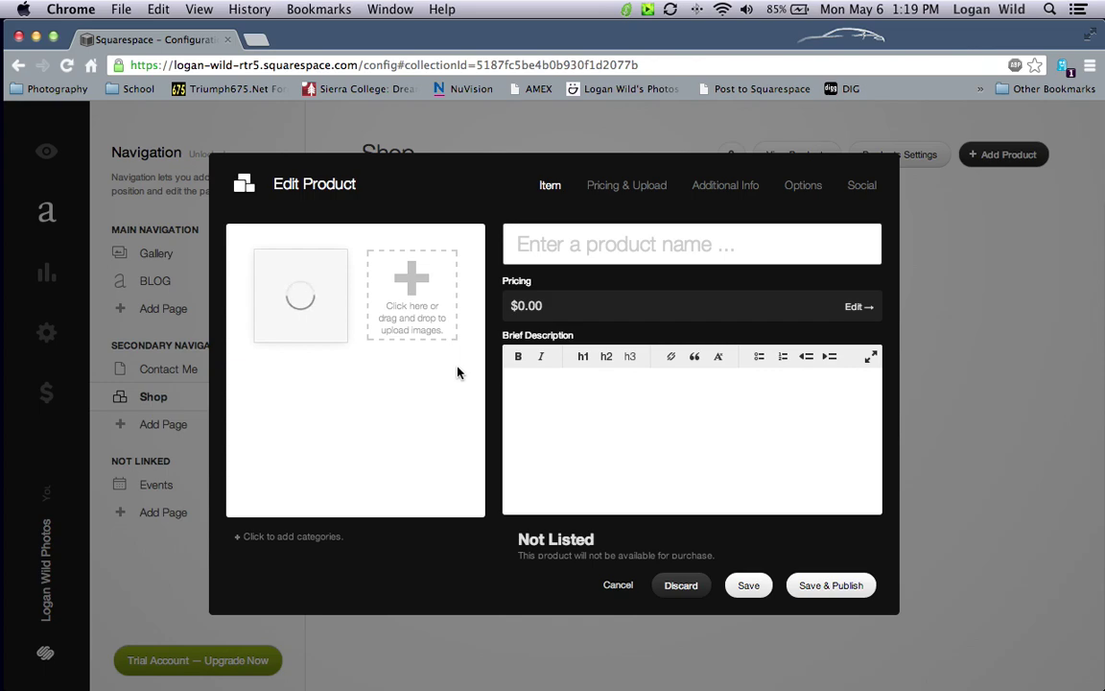
Name the product "Jeep Cherokee" and enter "20x30 Canvas Wrap" as its brief description
left_click(563, 253)
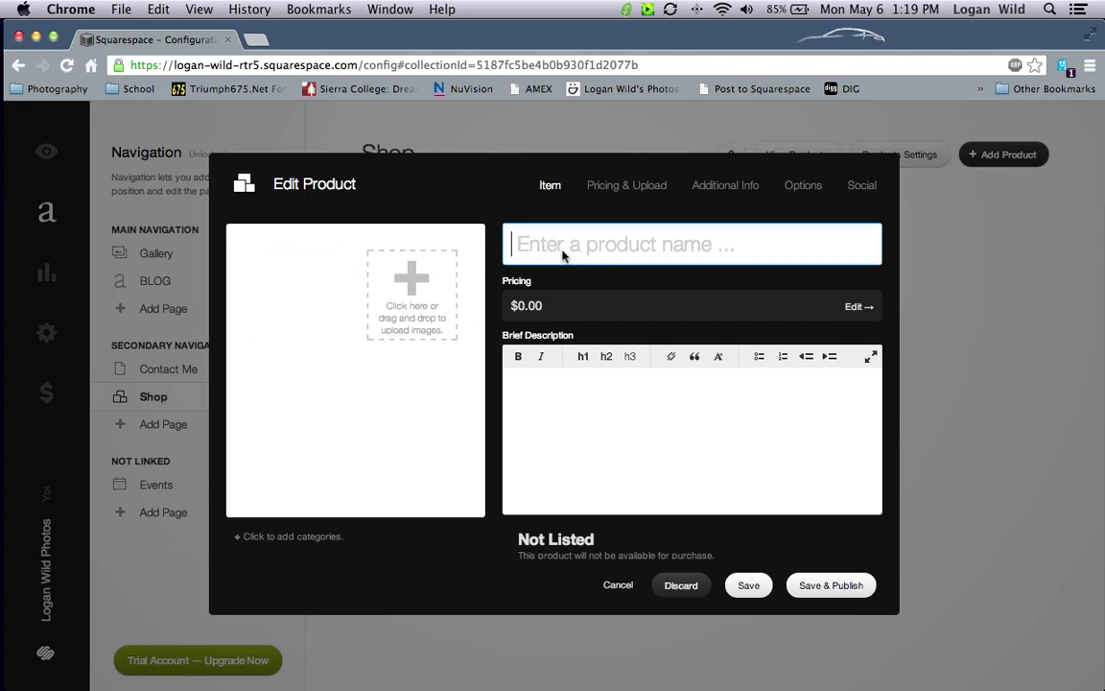
type("Jeep Cherokee")
left_click(586, 394)
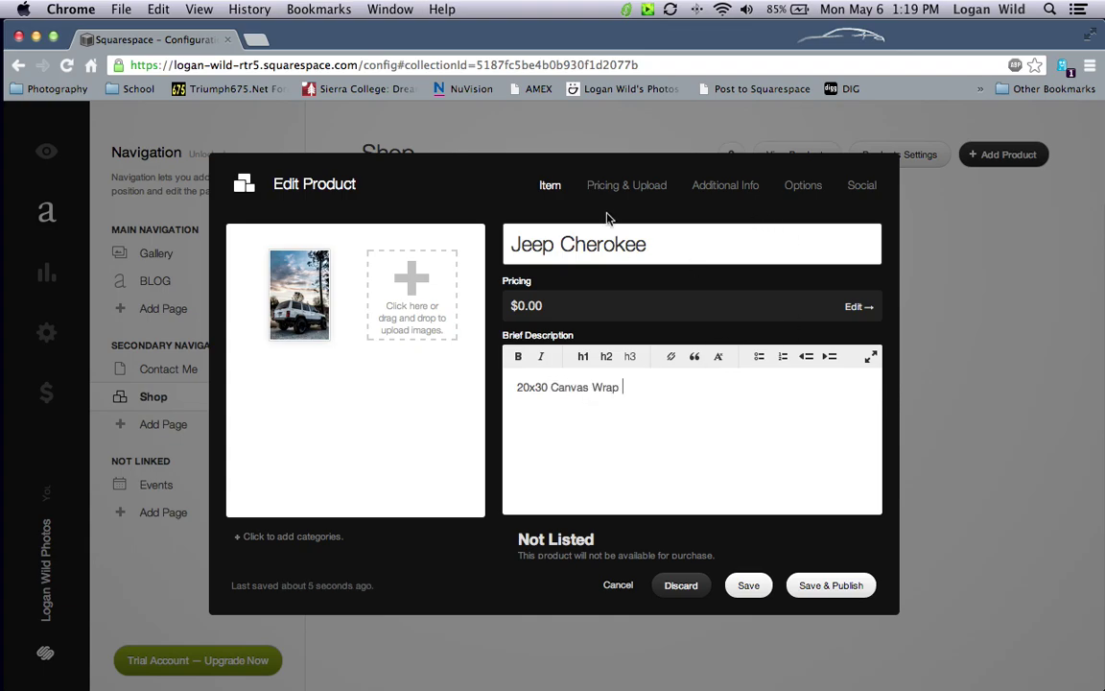
Set the product's price to $100.00 and sale price to $85.00, and mark it as On Sale
left_click(627, 185)
left_click(526, 249)
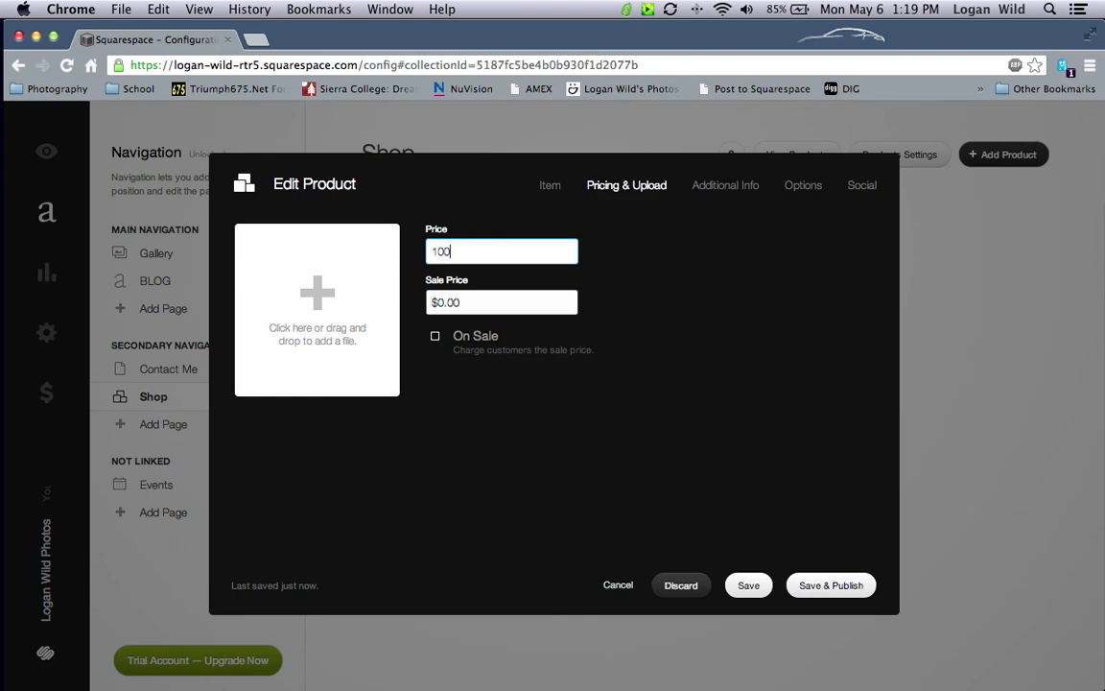
key("Tab")
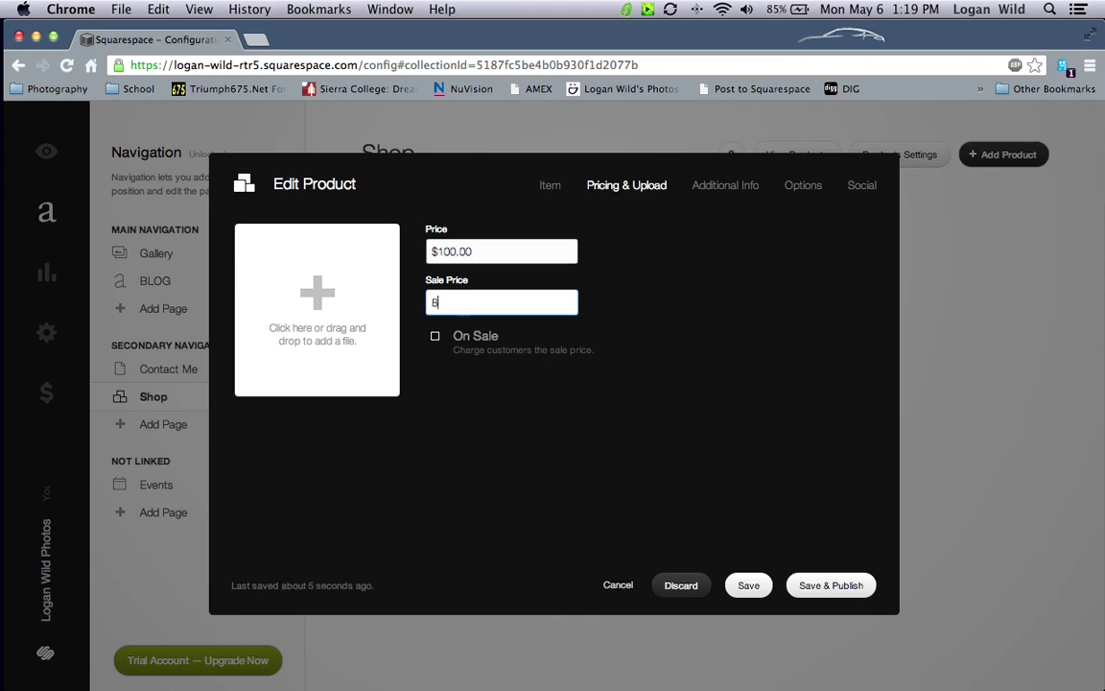
left_click(436, 336)
Enter "1991 Jeep Cherokee" and "Photo taken in Redding, CA" on separate lines as the product's additional info
left_click(713, 188)
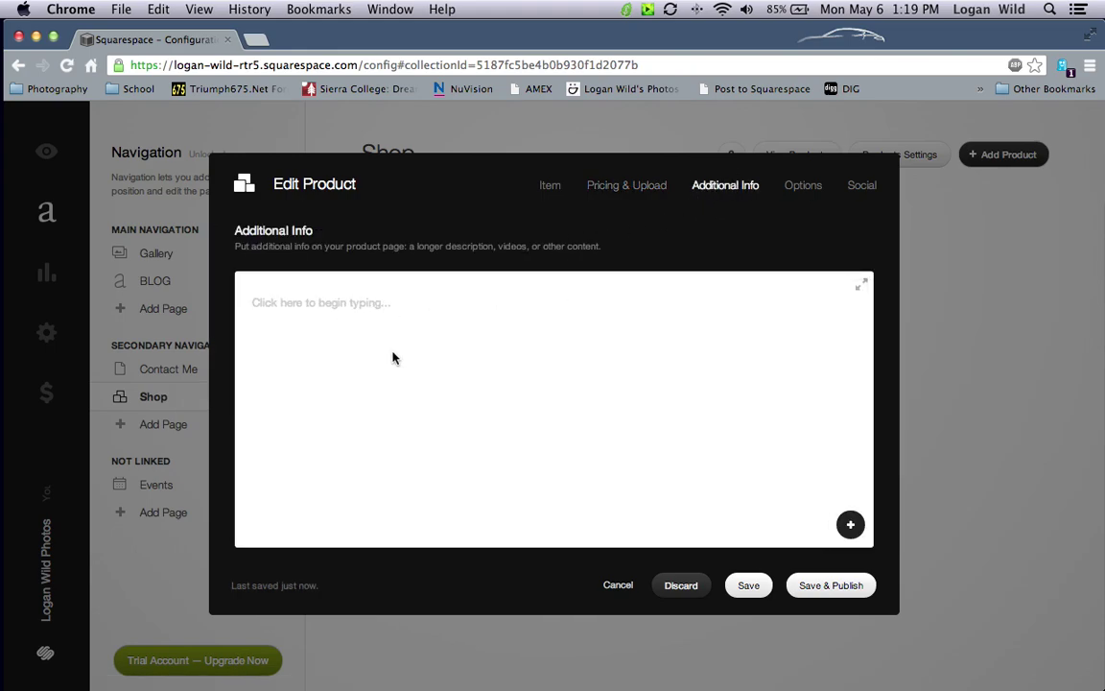
left_click(393, 294)
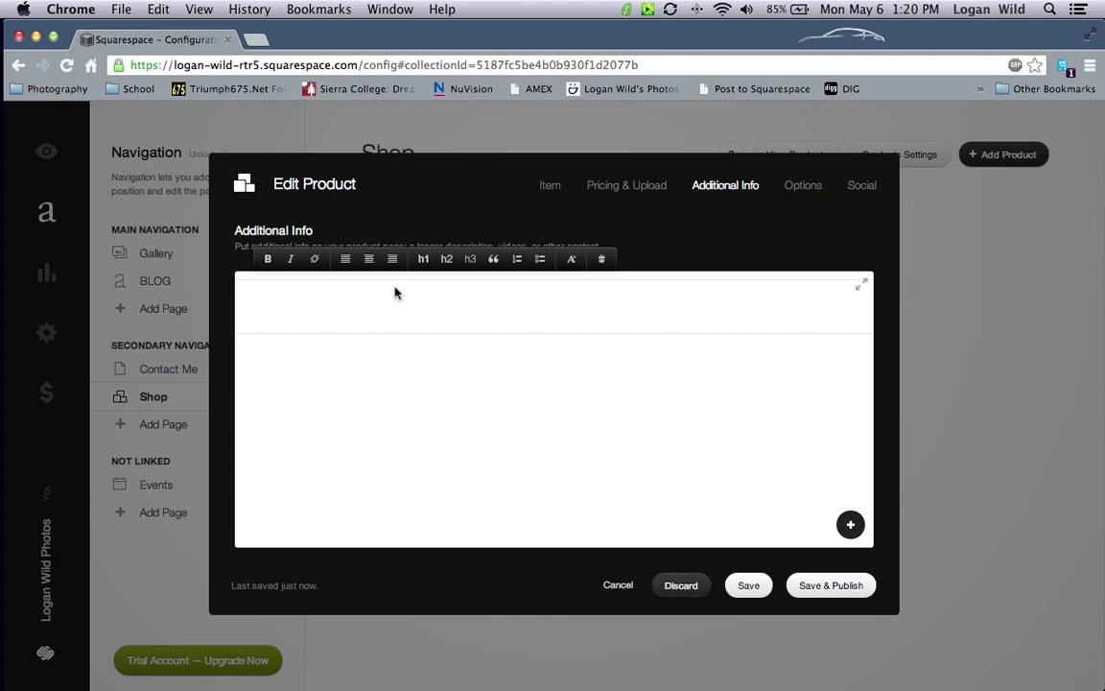
type("1991")
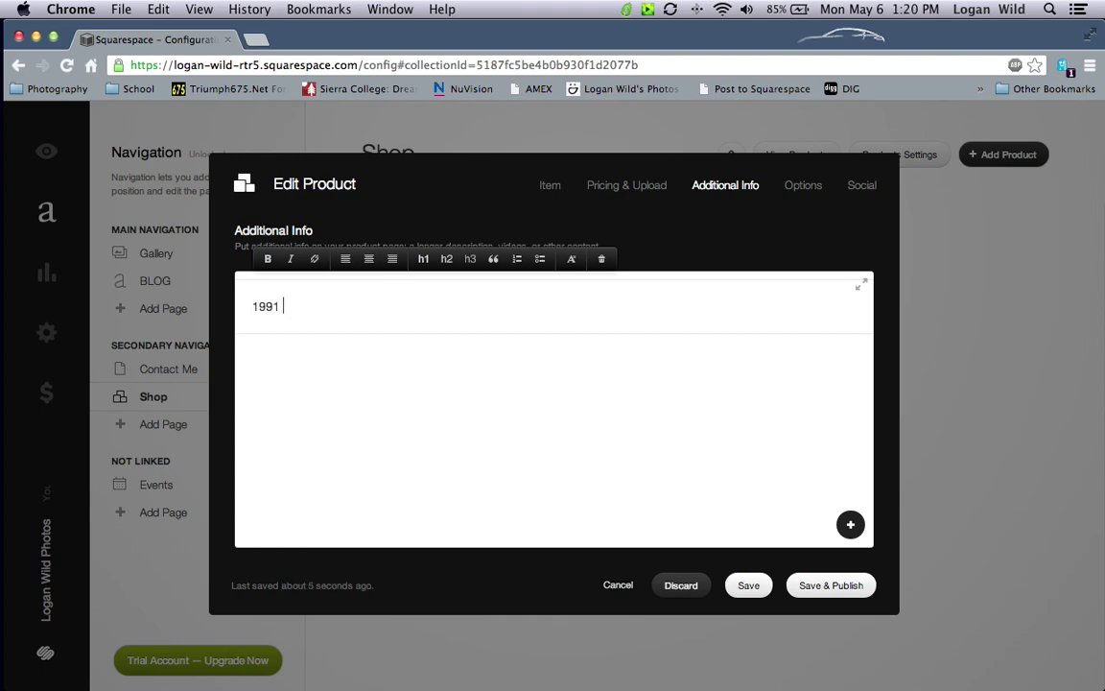
type(" Jeep Cherokee")
key("Return")
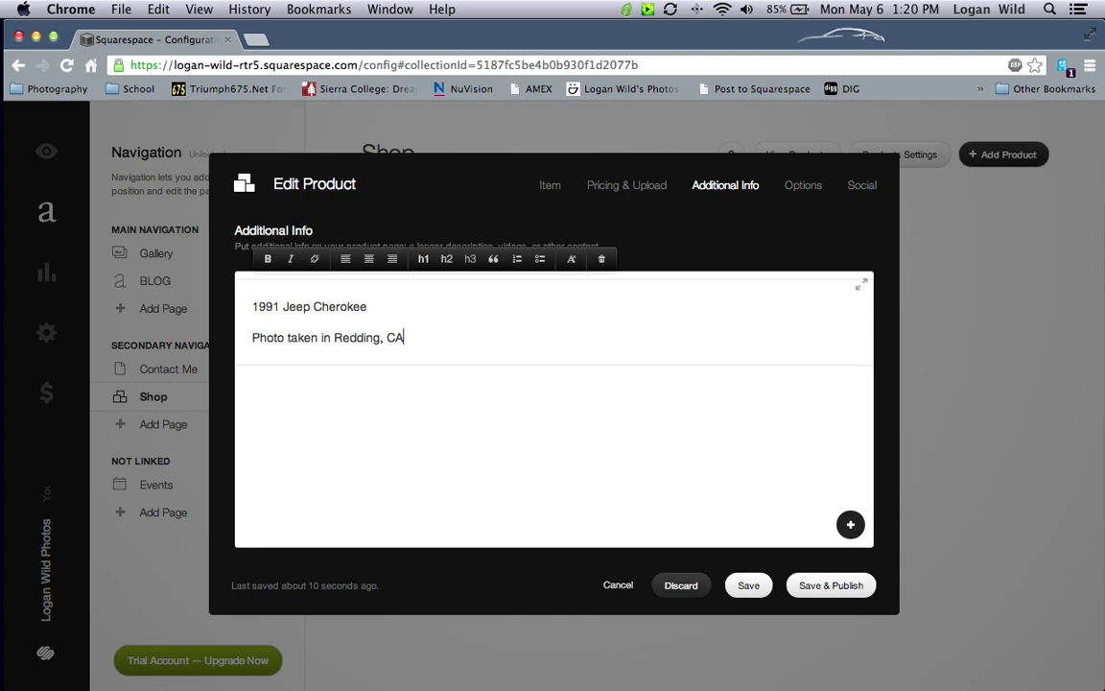
Check the product's thumbnail, URL and social options, then save and publish the product
left_click(803, 185)
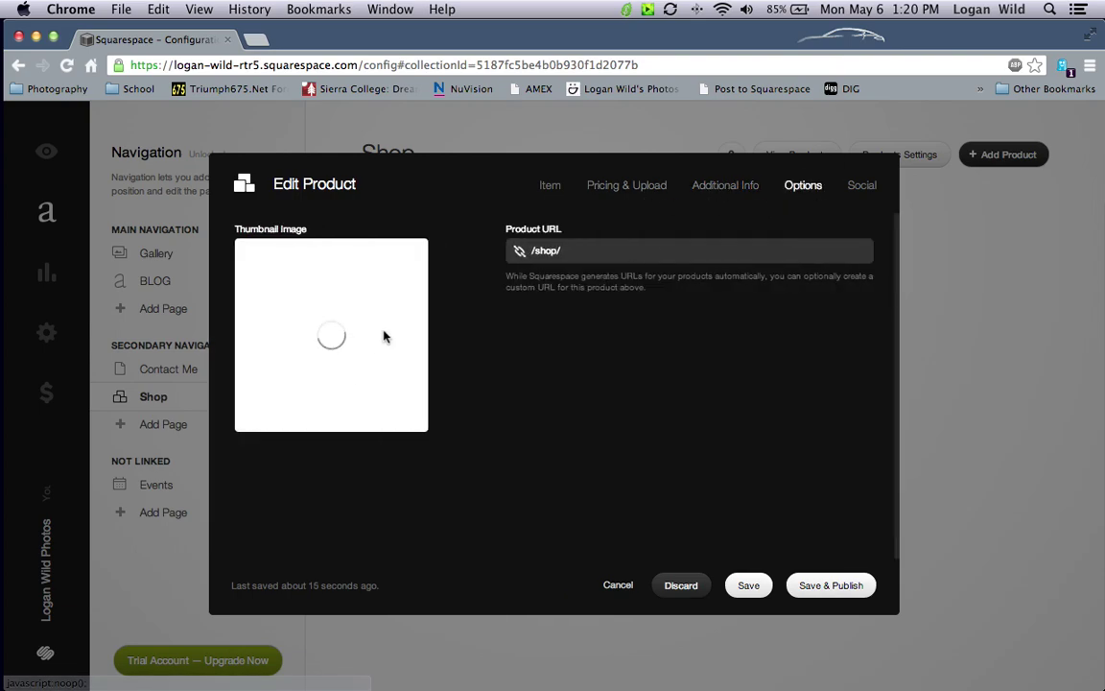
left_click(860, 185)
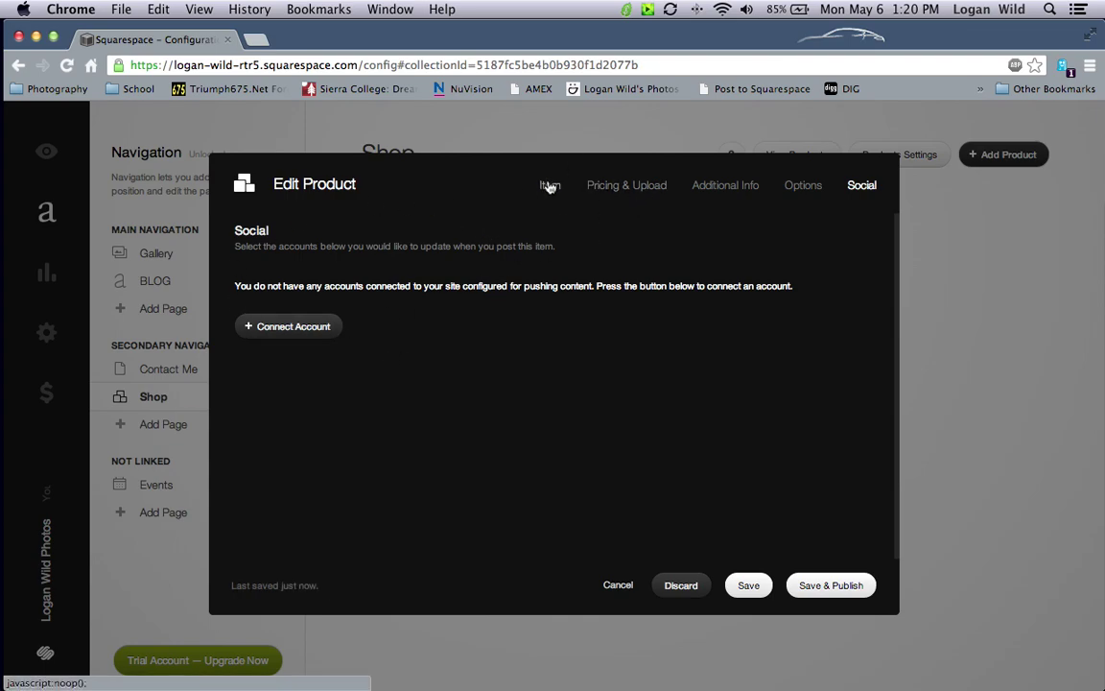
left_click(550, 186)
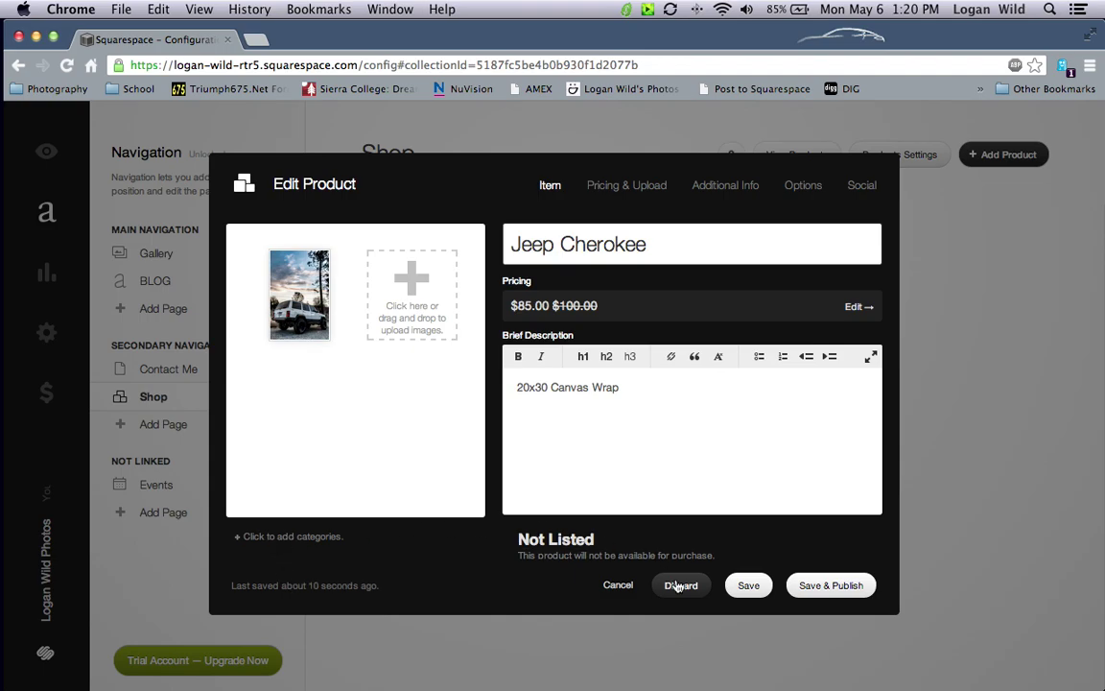
left_click(831, 585)
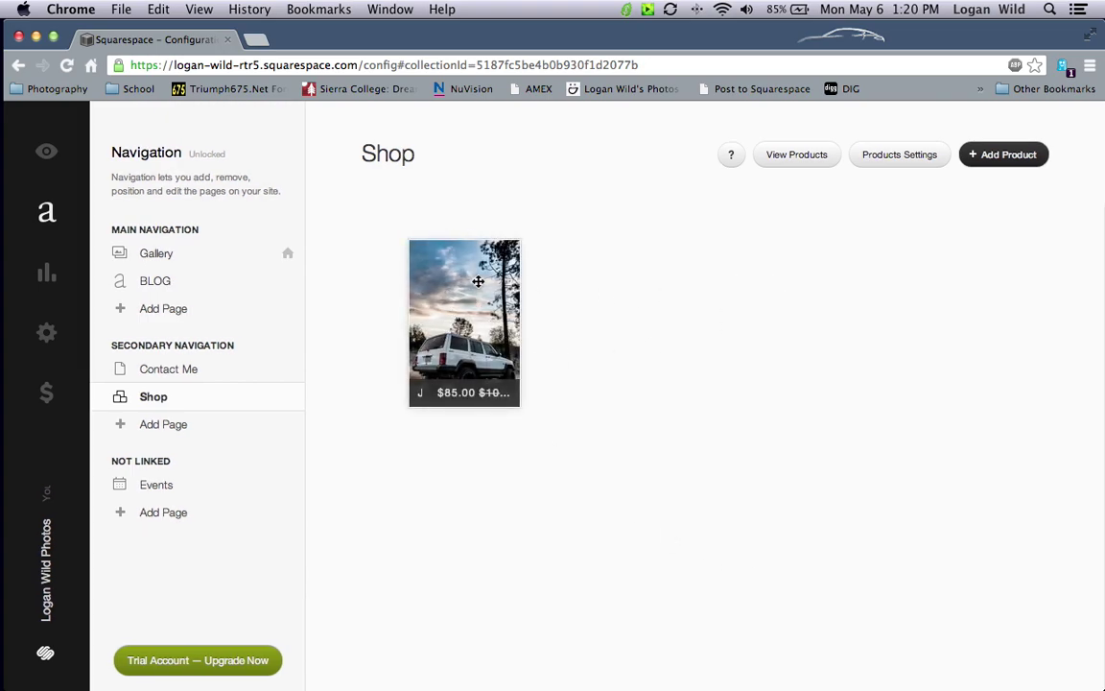
Add a new blank page of type Page to the secondary navigation below Shop
mouse_move(147, 408)
key("super+Tab")
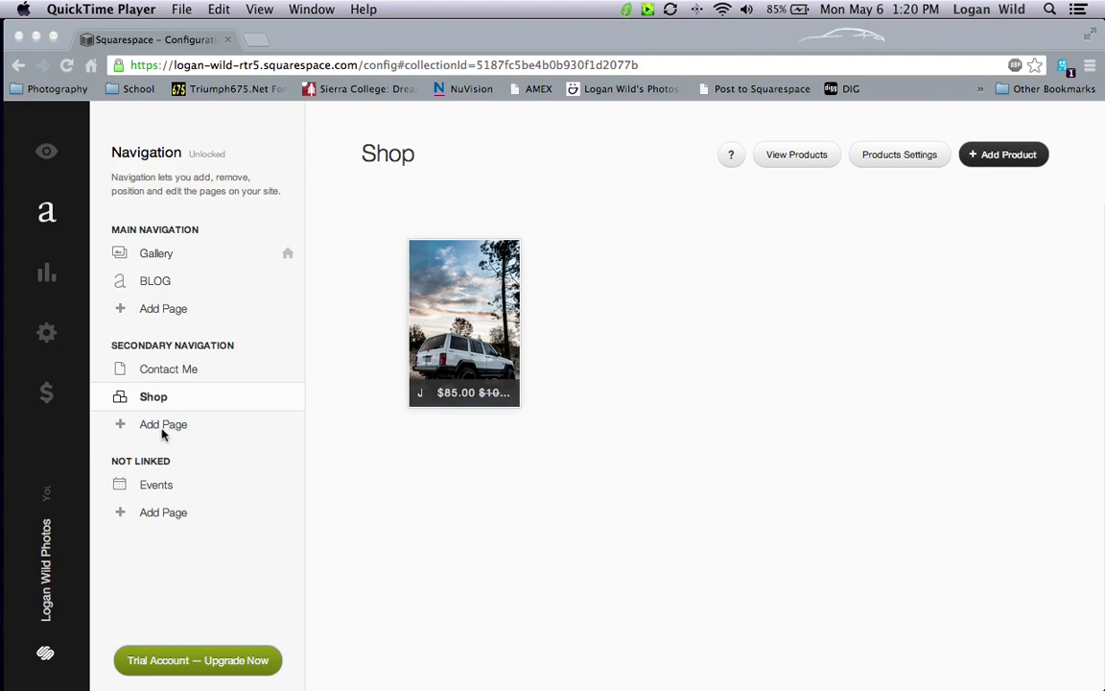
left_click(179, 313)
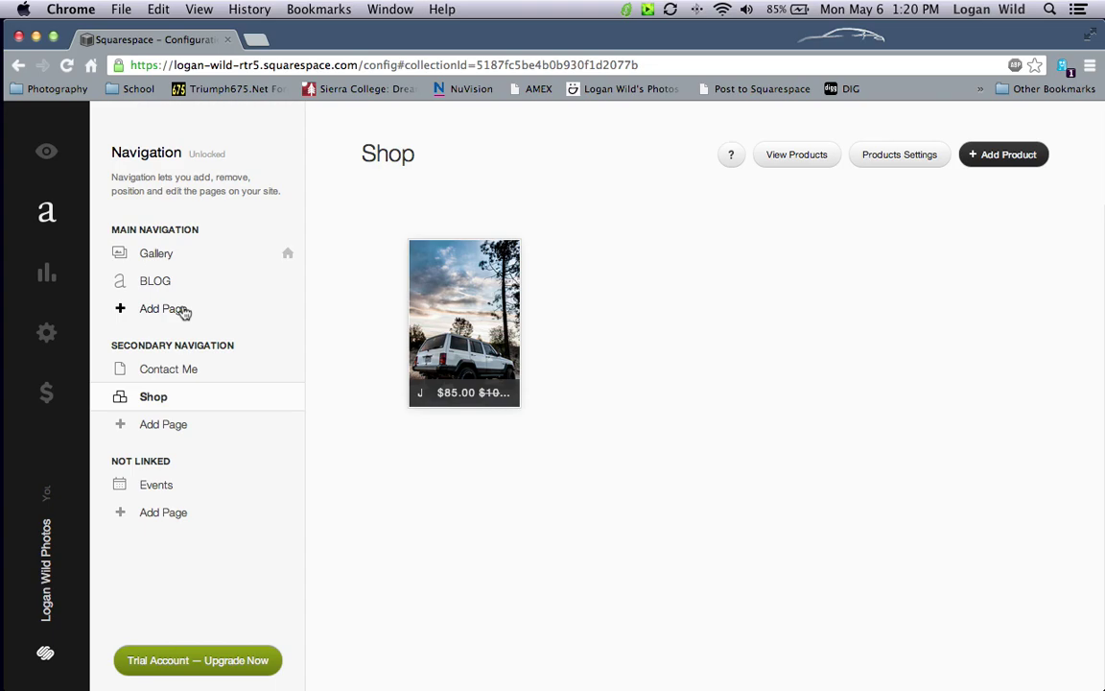
left_click(165, 428)
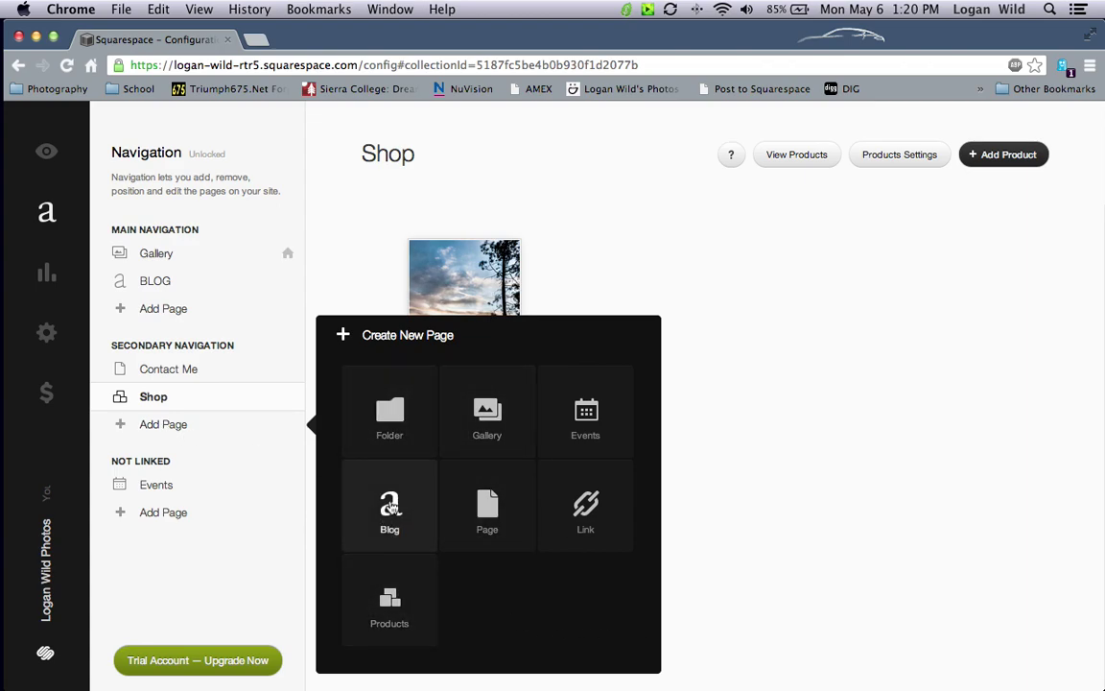
left_click(477, 503)
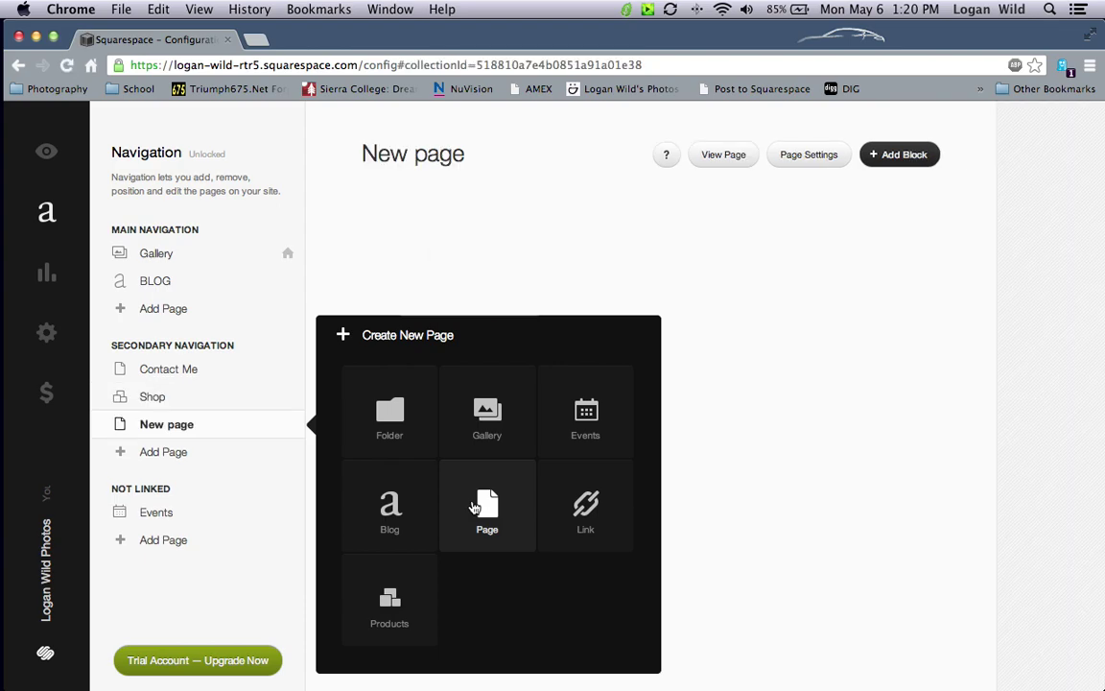
left_click(486, 360)
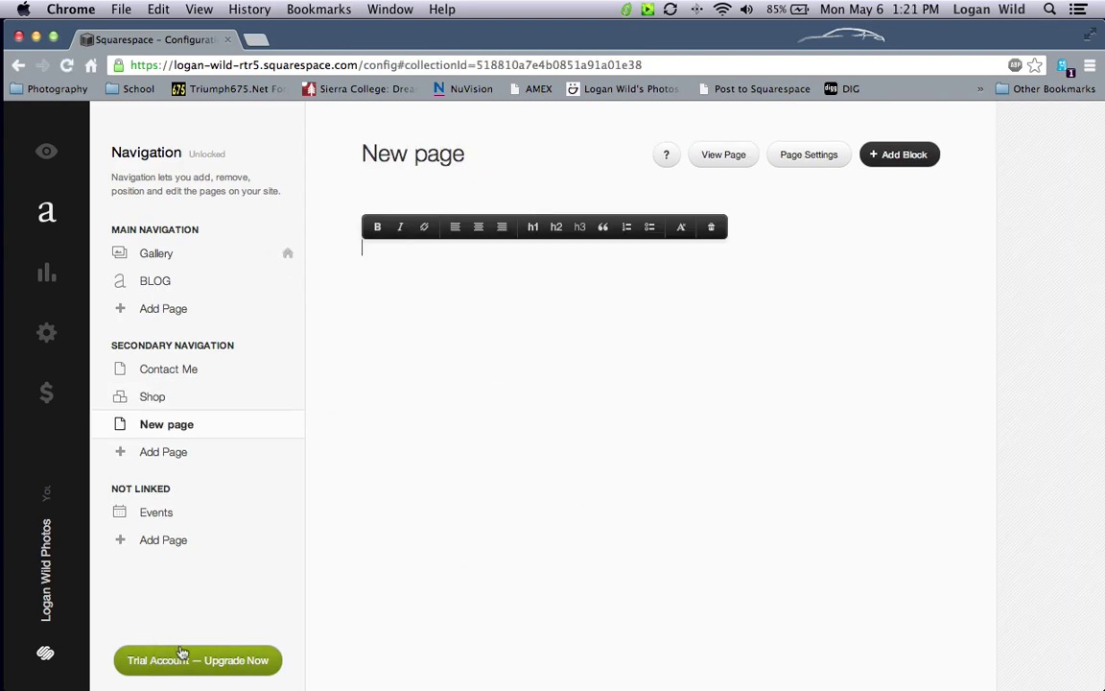
Look over the site's daily traffic overview, including page views, unique visitors and robot hits
left_click(50, 274)
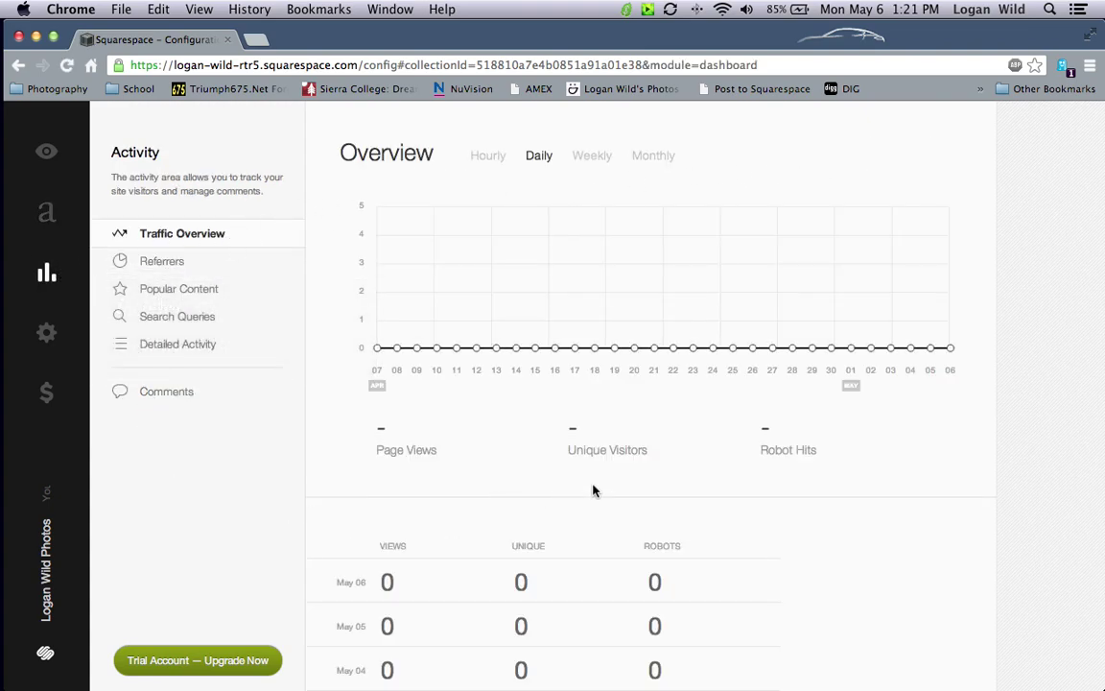
scroll(653, 566, "down", 4)
scroll(636, 530, "up", 4)
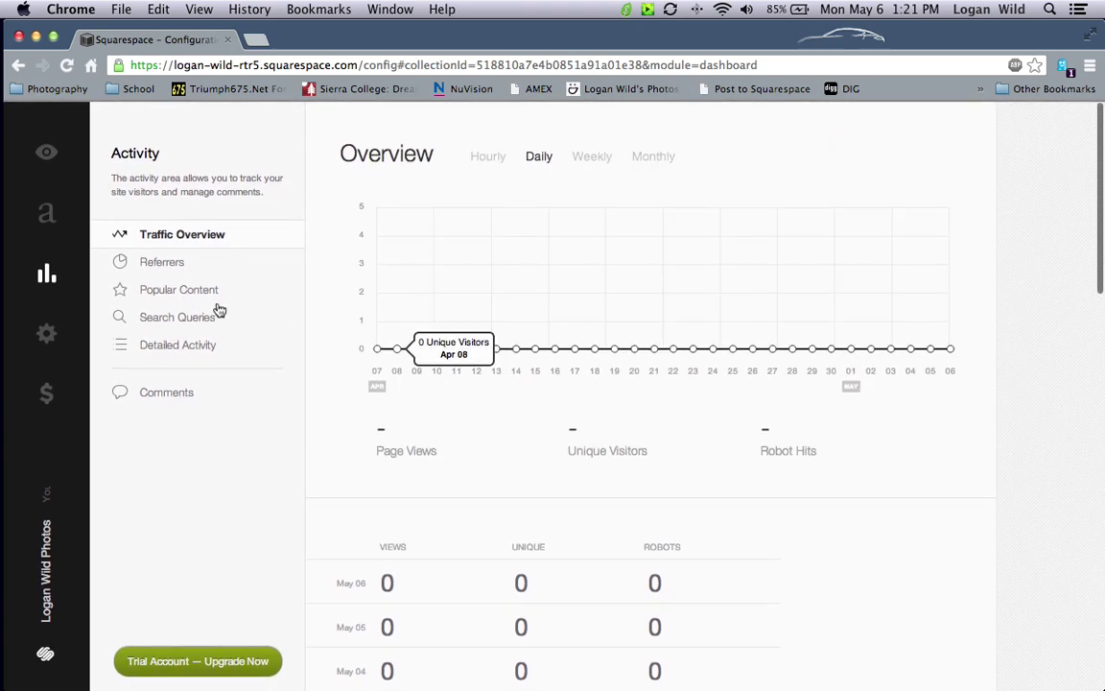
In the site settings, change the title's last word to "Photography" and enter the tag line "Outstanding Imagery by" followed by the photographer's full name
left_click(48, 332)
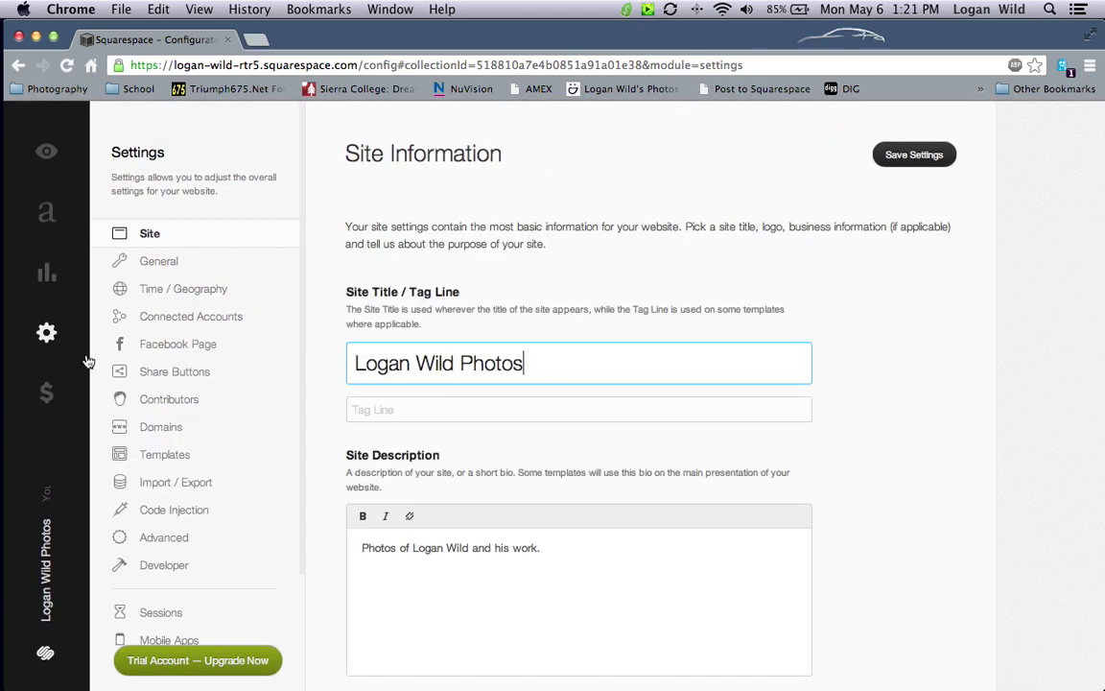
scroll(246, 424, "down", 3)
scroll(490, 307, "down", 2)
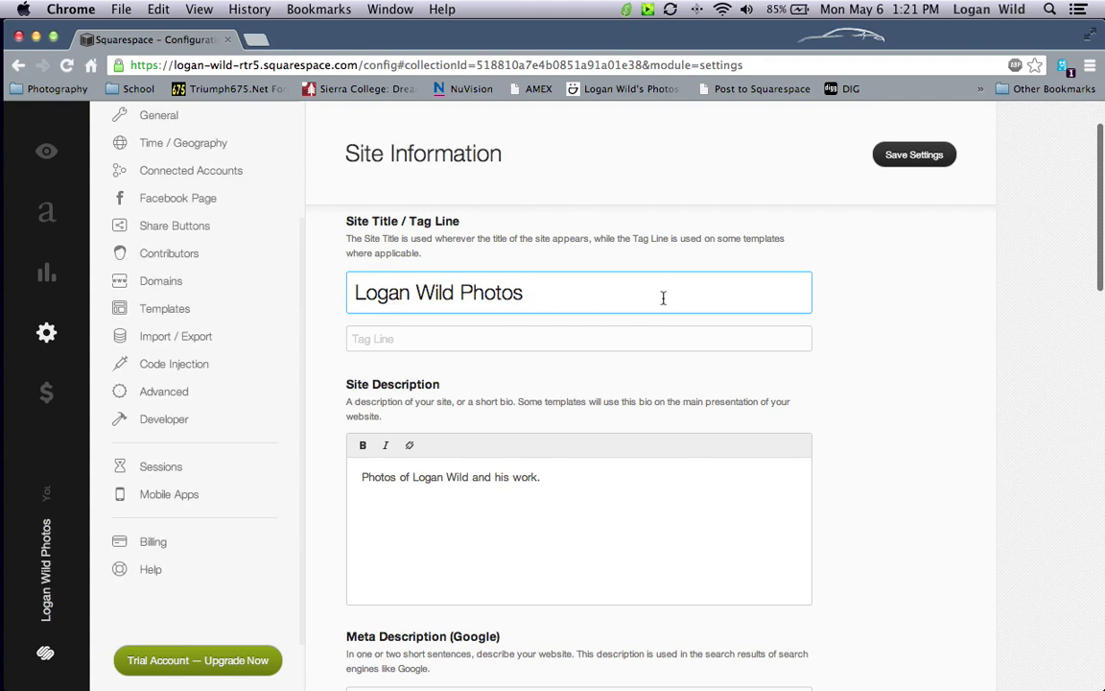
key("BackSpace")
type("graphy")
left_click(556, 340)
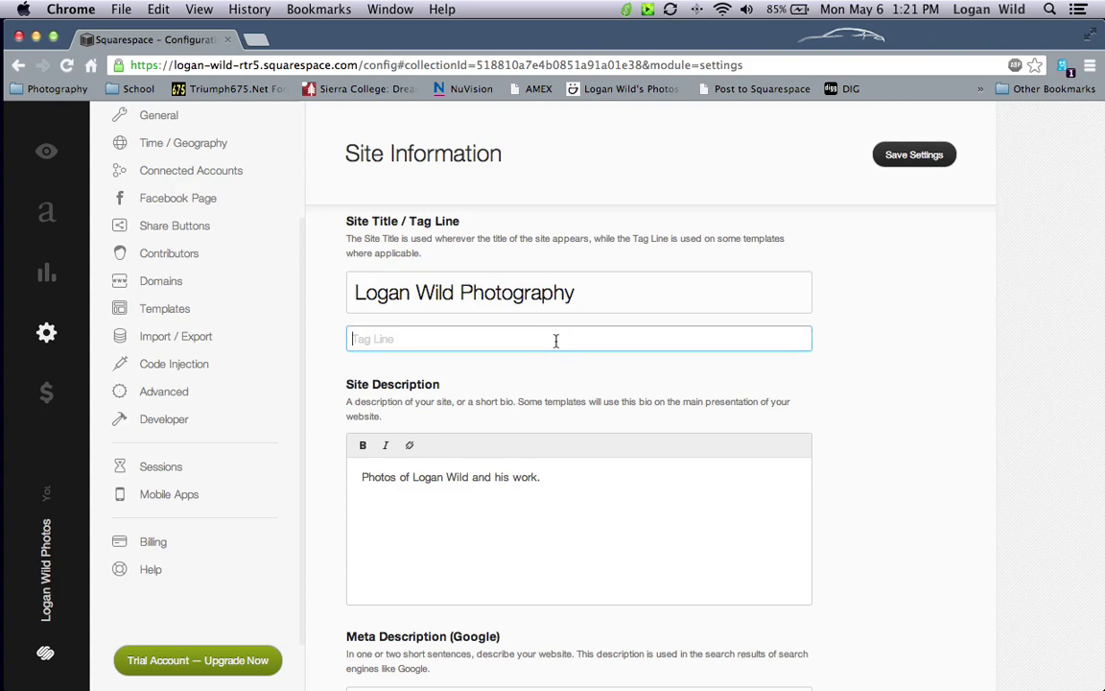
type("Outstanding Imagery by Log")
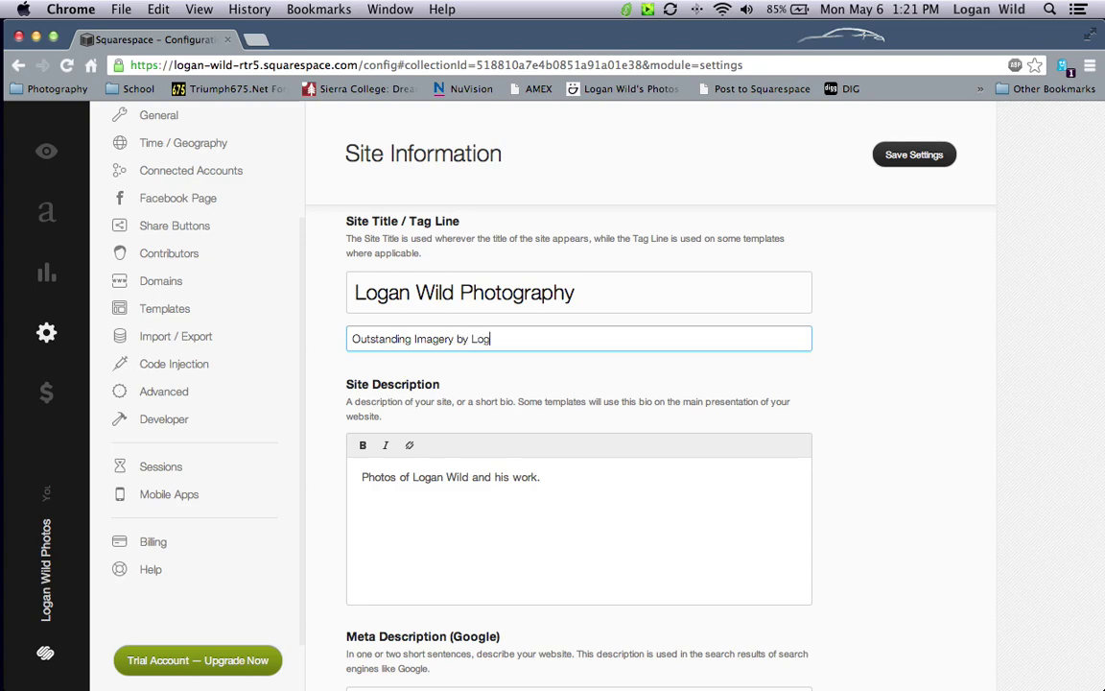
Review the remaining site information, from the description and logo to the contact details and physical location, and save the settings
left_click(513, 530)
scroll(609, 532, "down", 2)
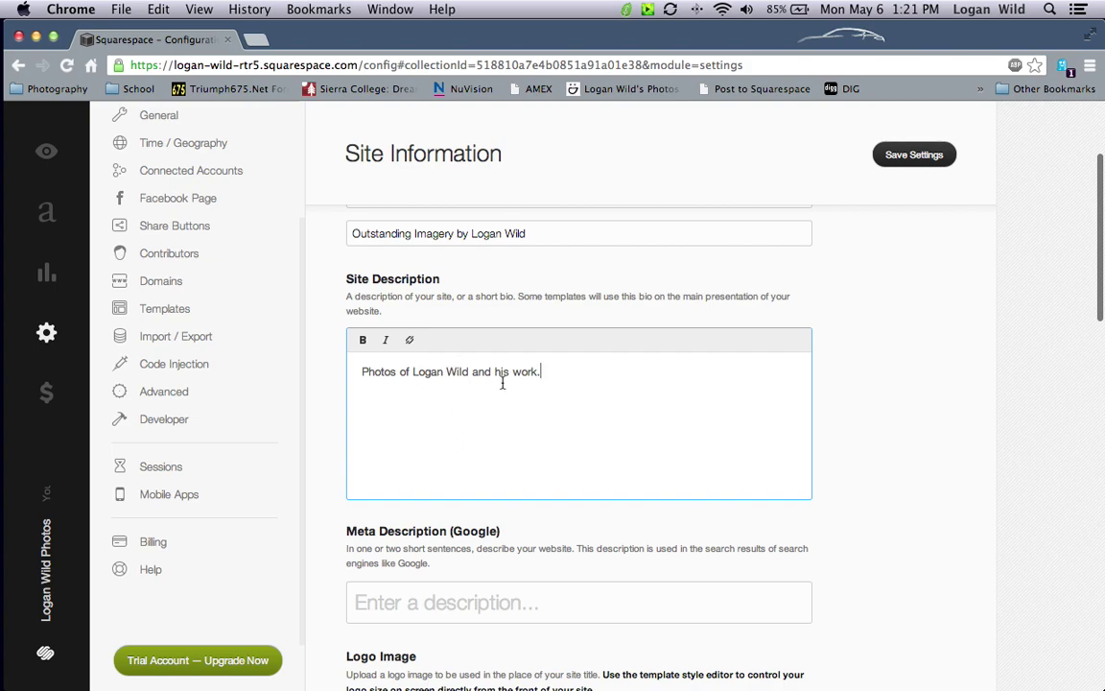
scroll(529, 483, "down", 5)
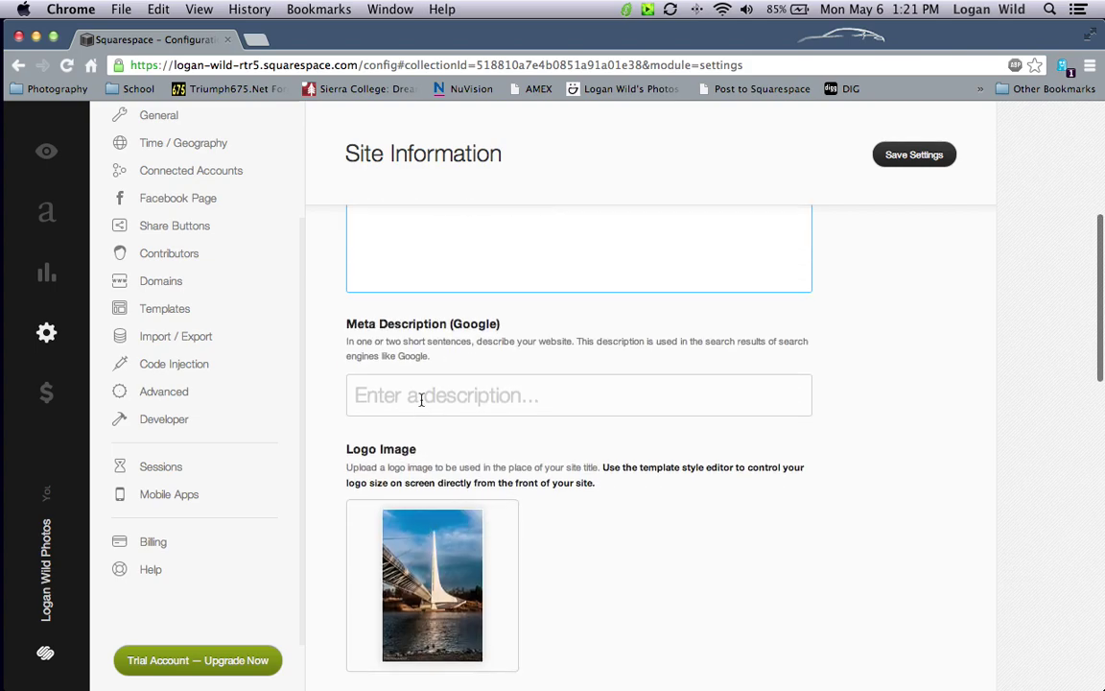
scroll(571, 518, "down", 5)
mouse_move(408, 327)
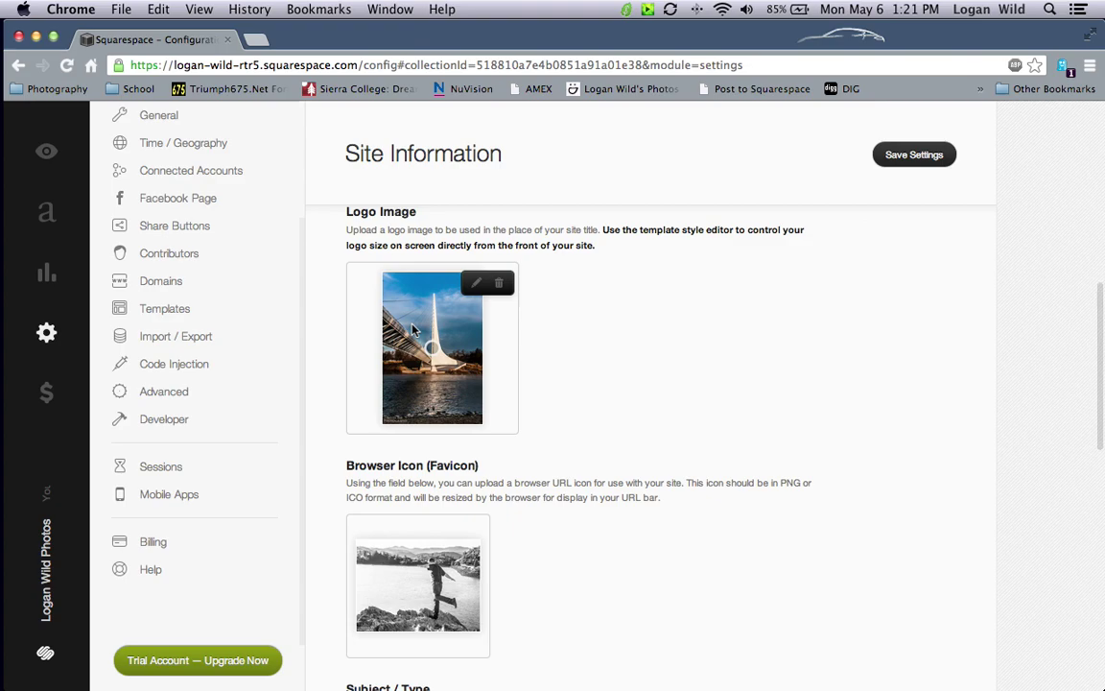
scroll(583, 614, "down", 2)
mouse_move(386, 482)
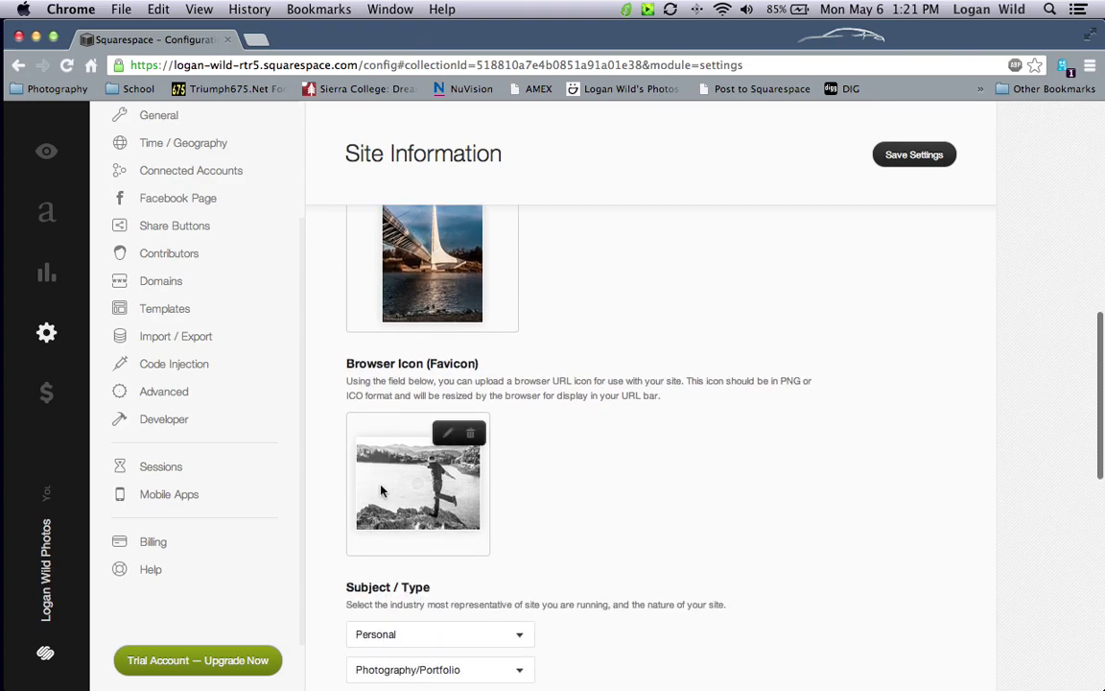
scroll(460, 451, "down", 5)
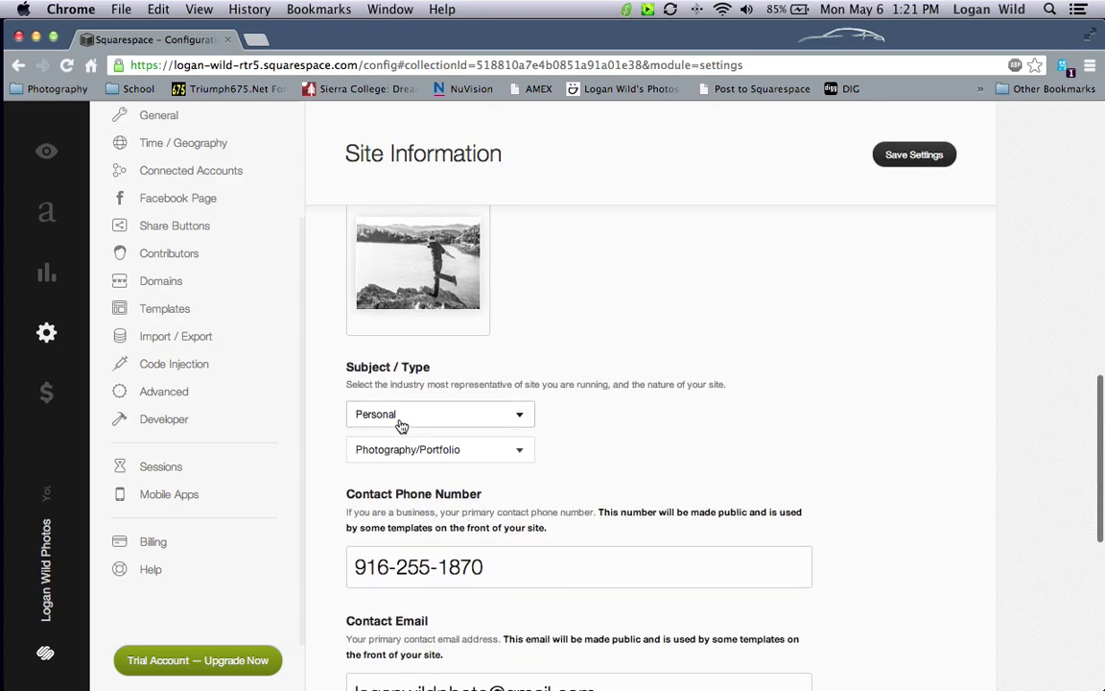
scroll(399, 465, "down", 3)
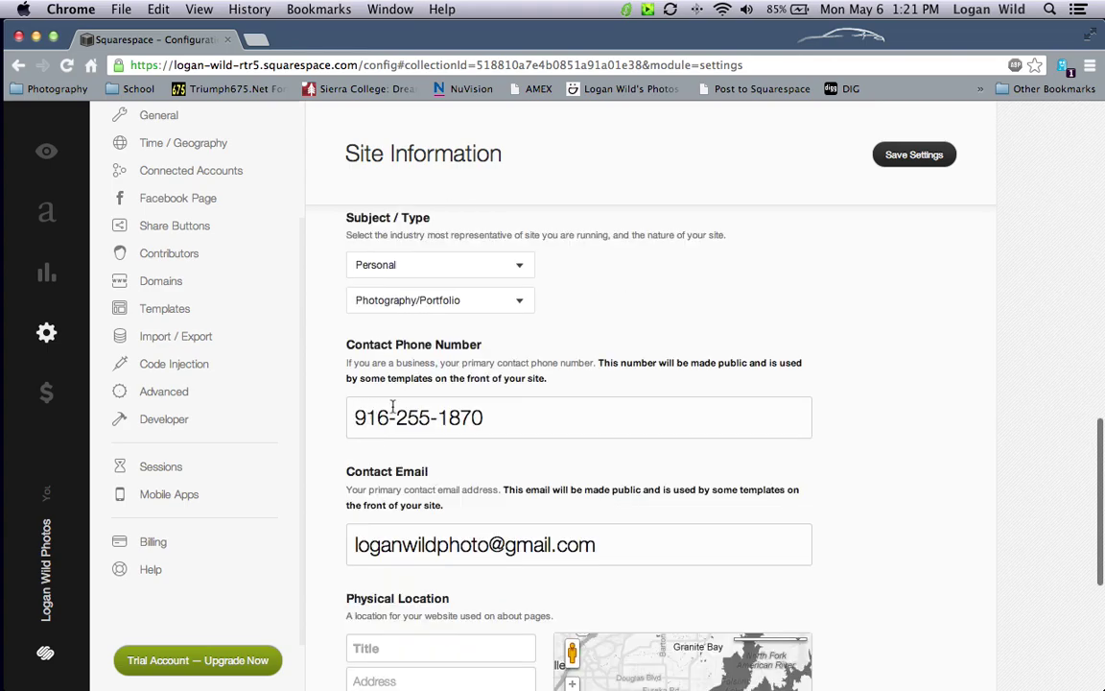
scroll(446, 475, "down", 3)
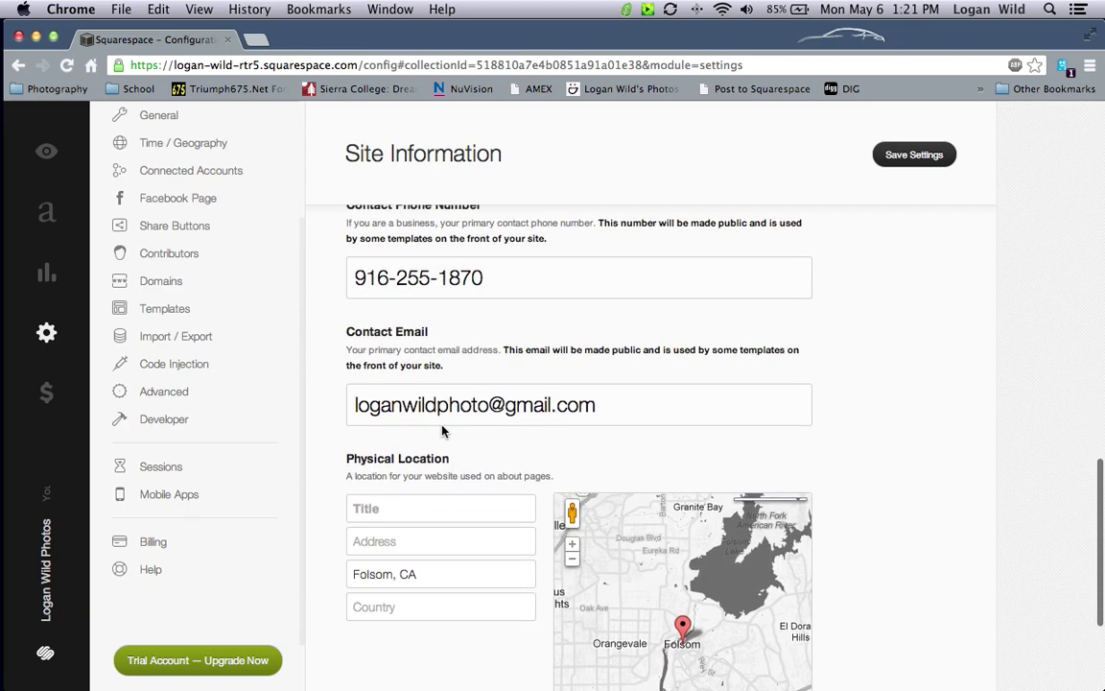
scroll(432, 494, "down", 3)
scroll(411, 431, "down", 2)
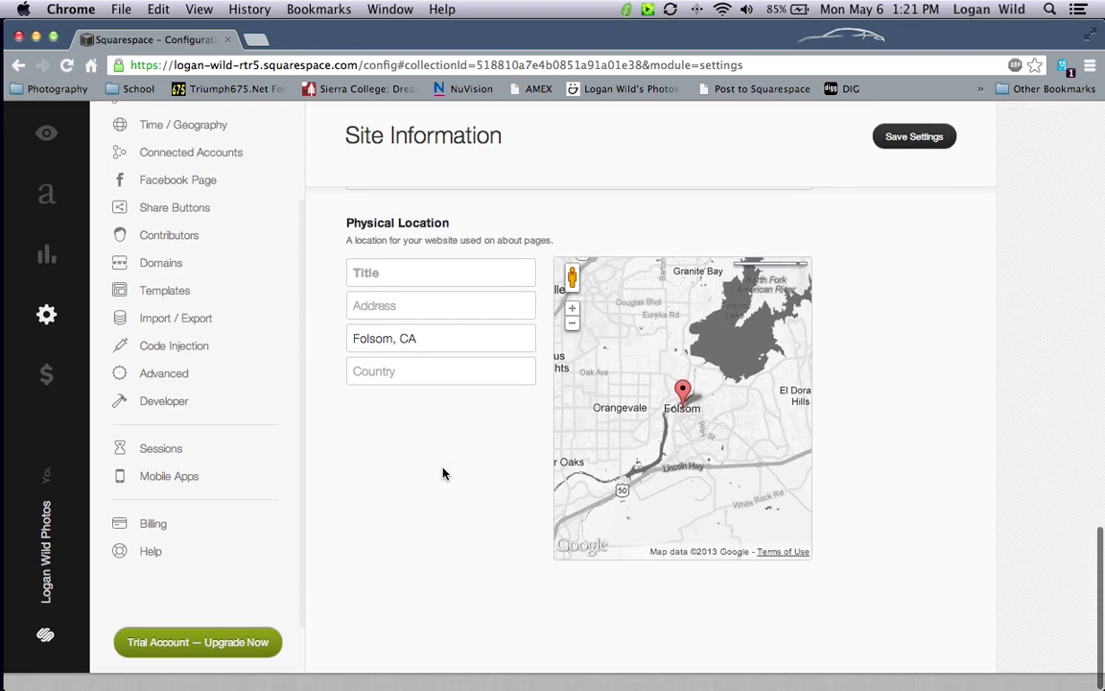
scroll(918, 329, "up", 10)
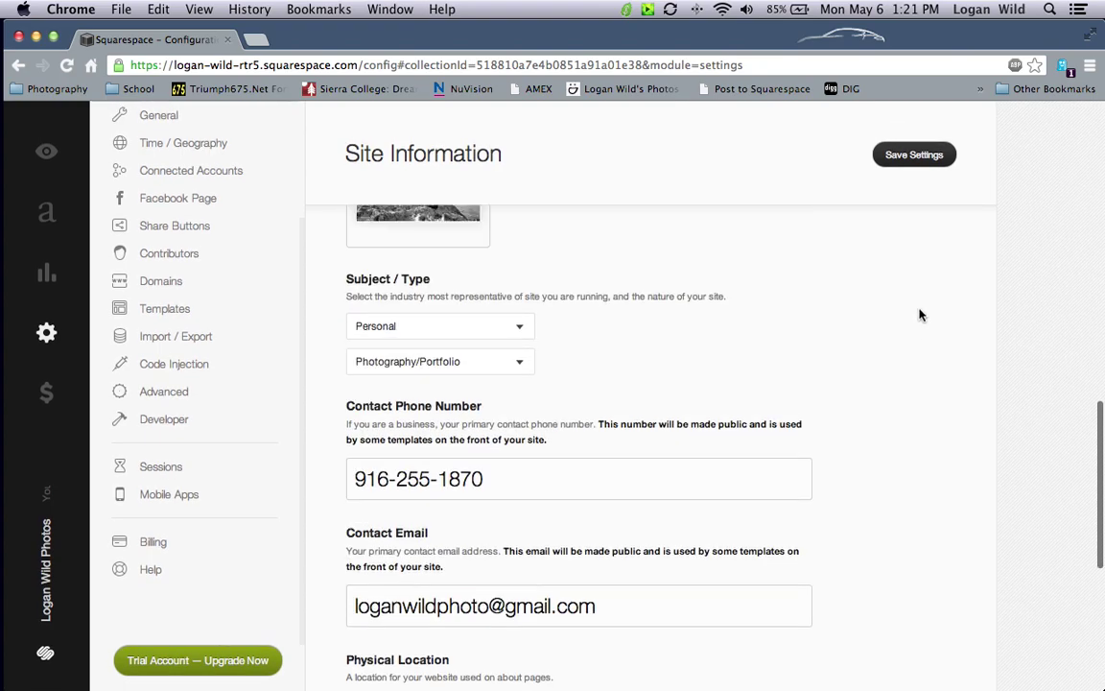
left_click(911, 158)
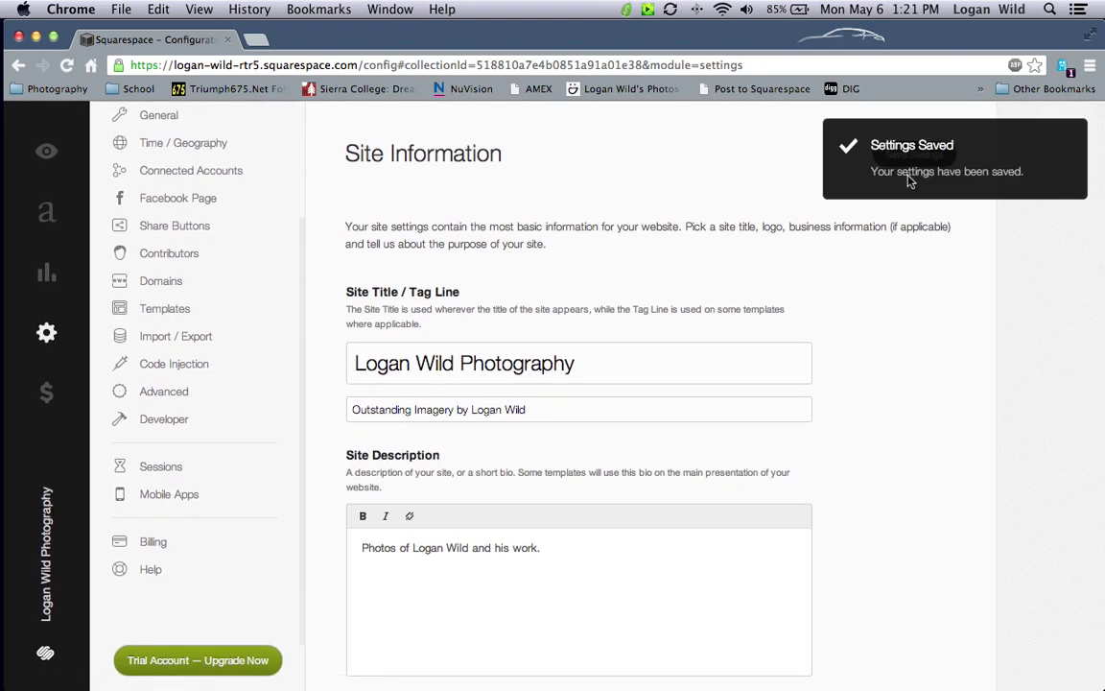
Look over the general settings, including Google Analytics, Typekit, site-wide password, template settings and title formats
scroll(219, 234, "up", 3)
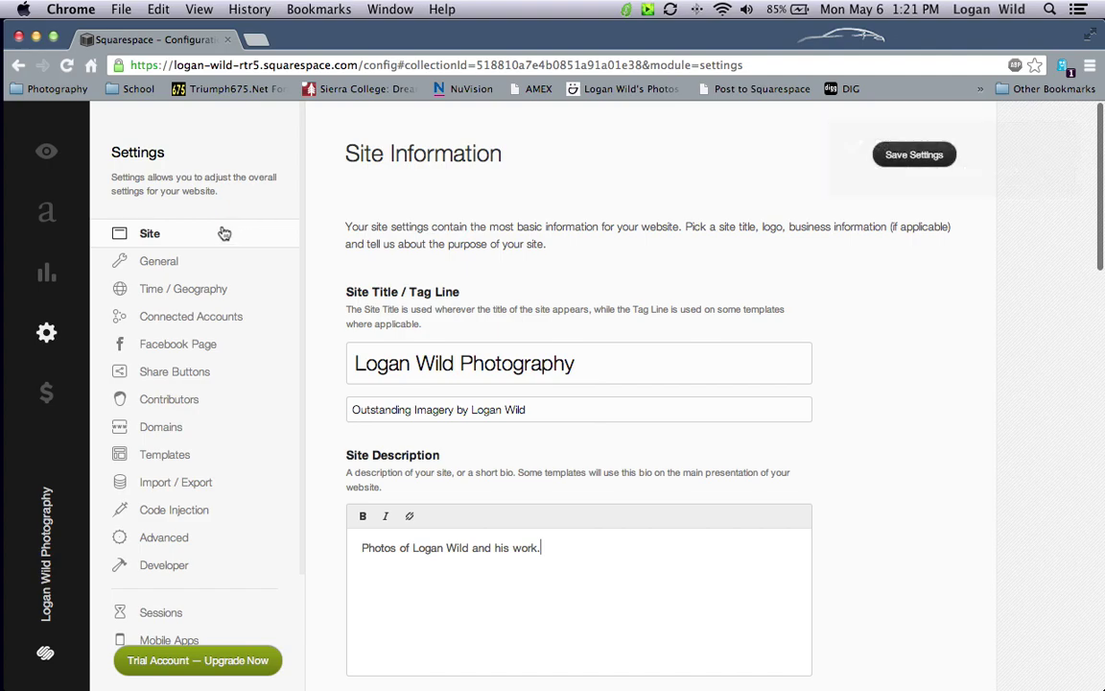
left_click(179, 268)
scroll(432, 307, "down", 8)
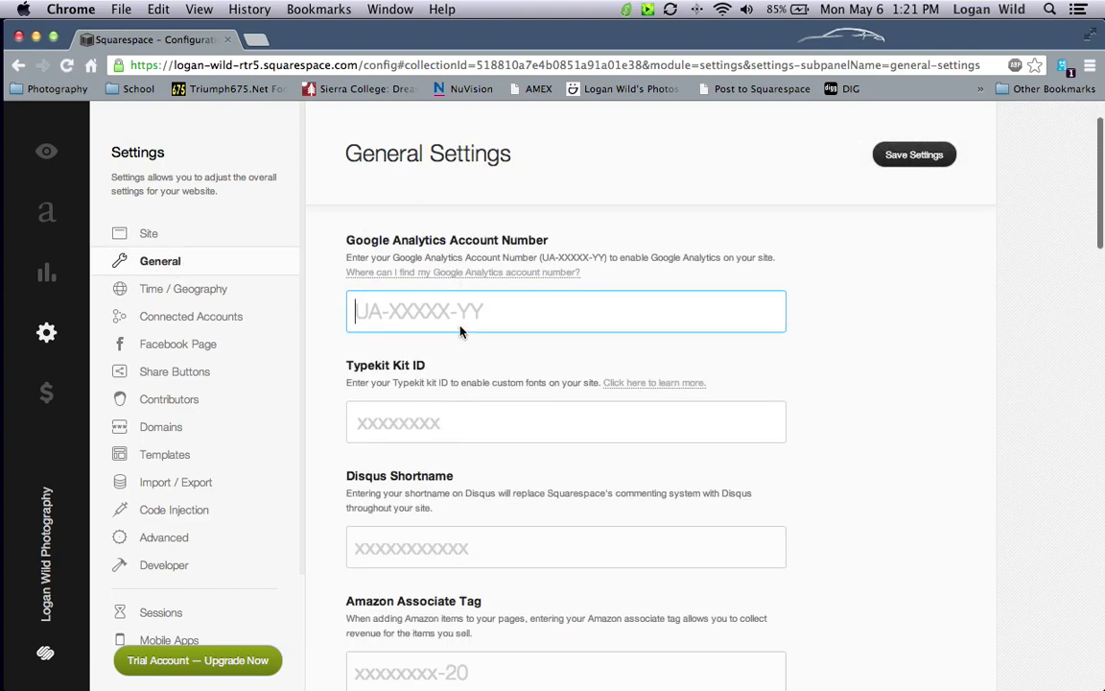
scroll(464, 329, "down", 10)
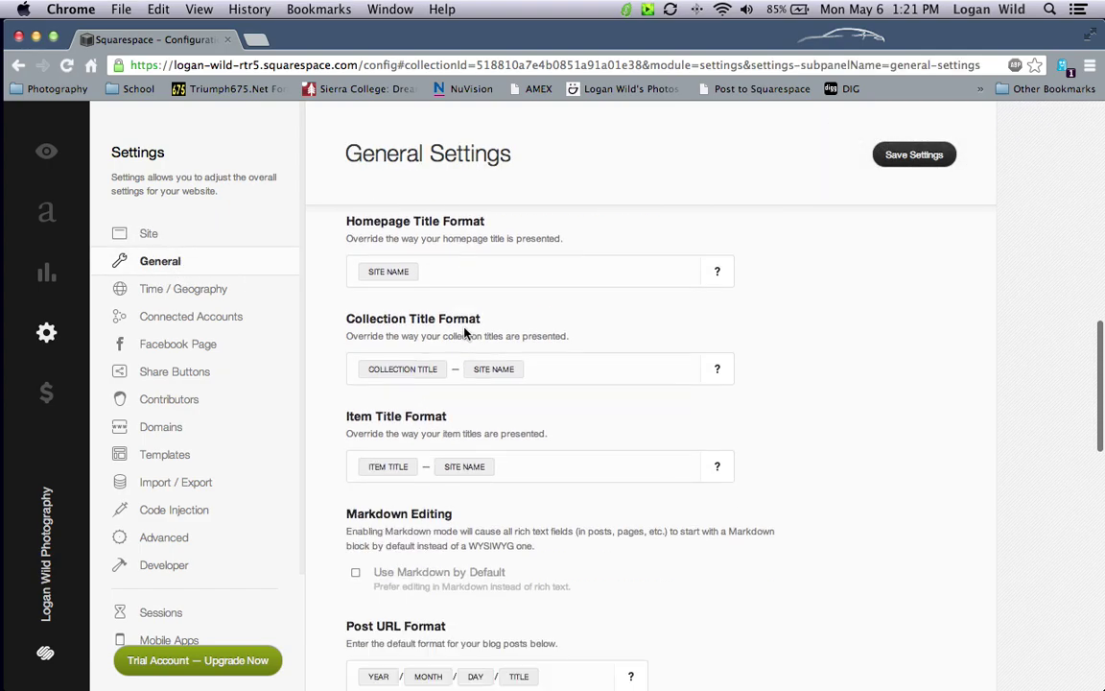
scroll(464, 332, "up", 15)
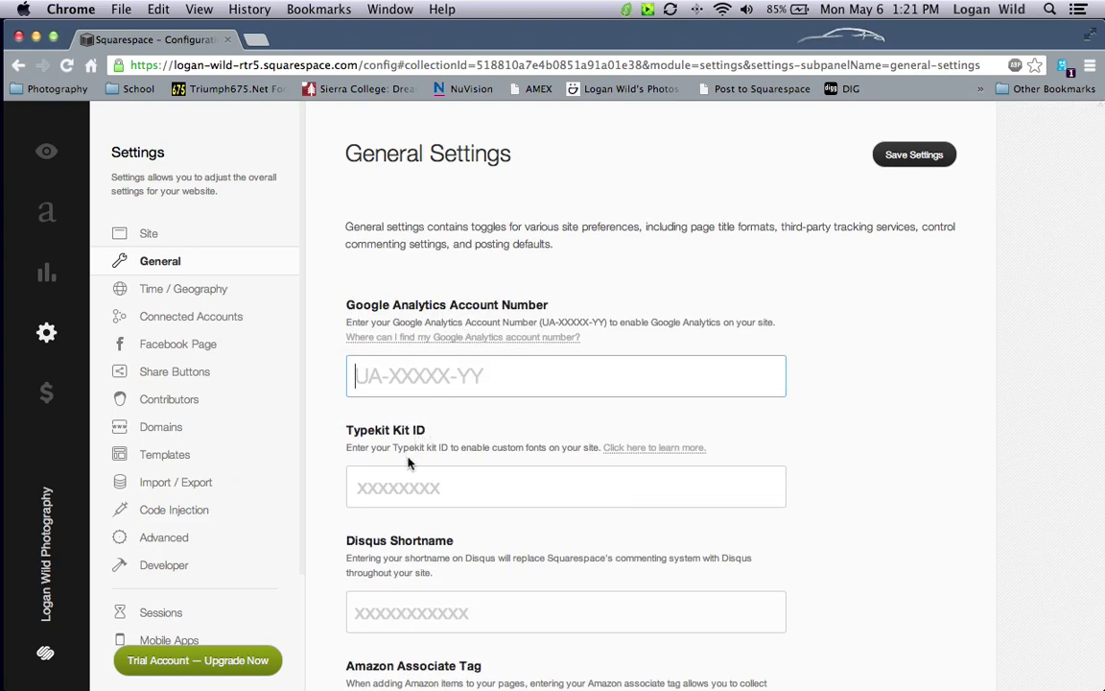
scroll(396, 586, "down", 8)
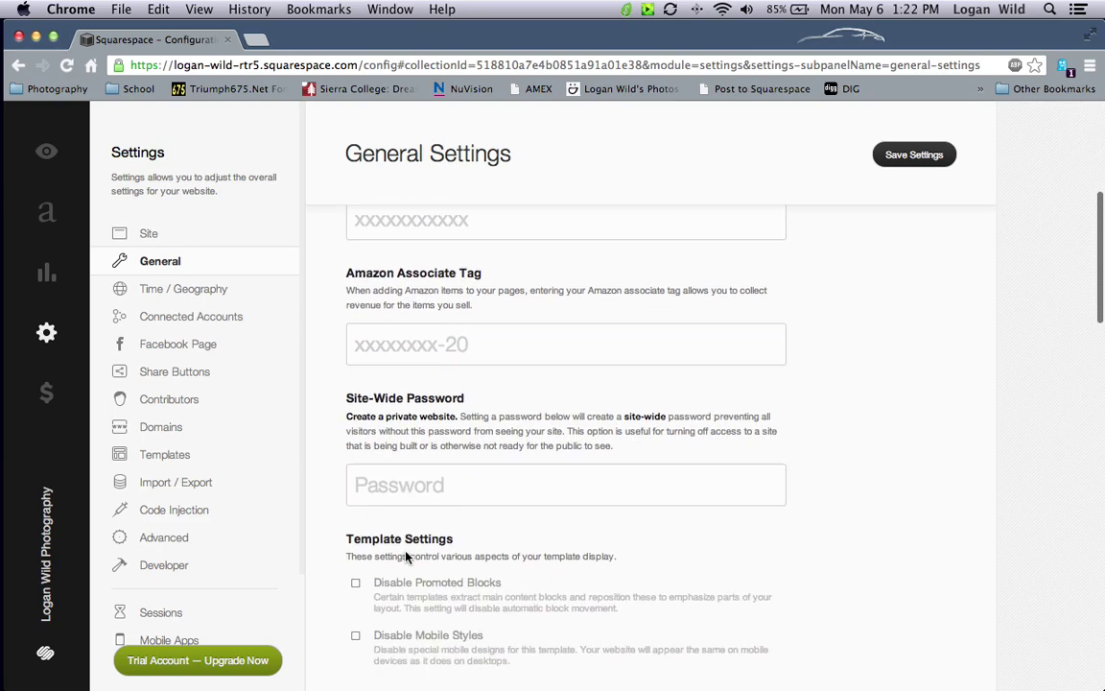
In the time and geography settings, set the state to California and save the settings
left_click(188, 289)
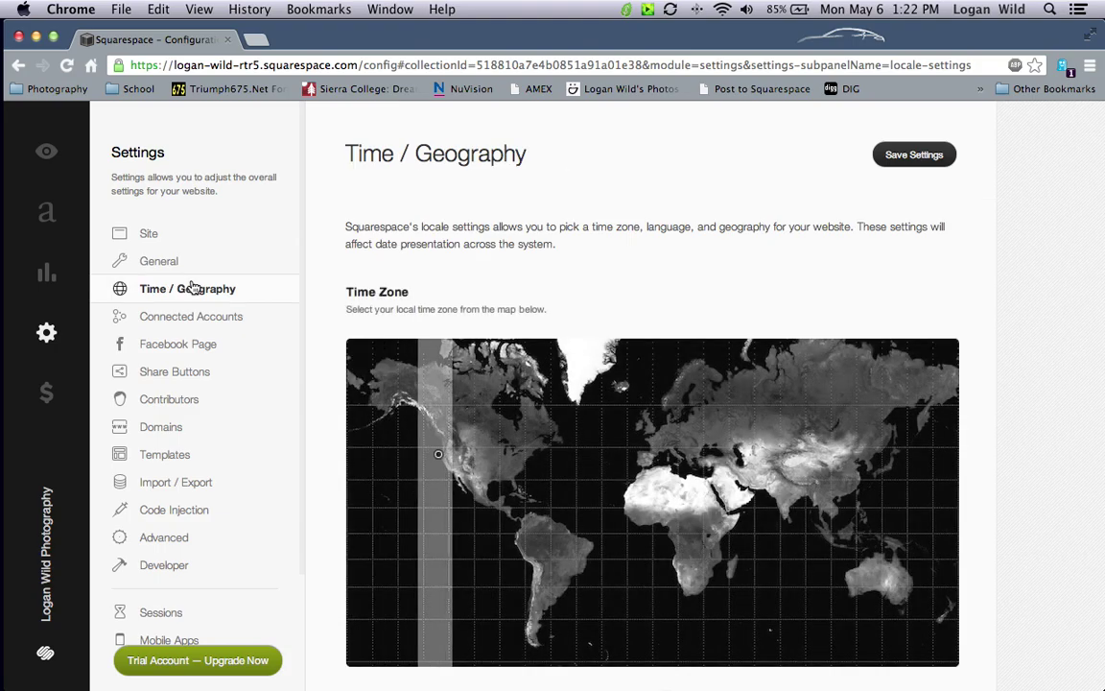
scroll(454, 474, "down", 5)
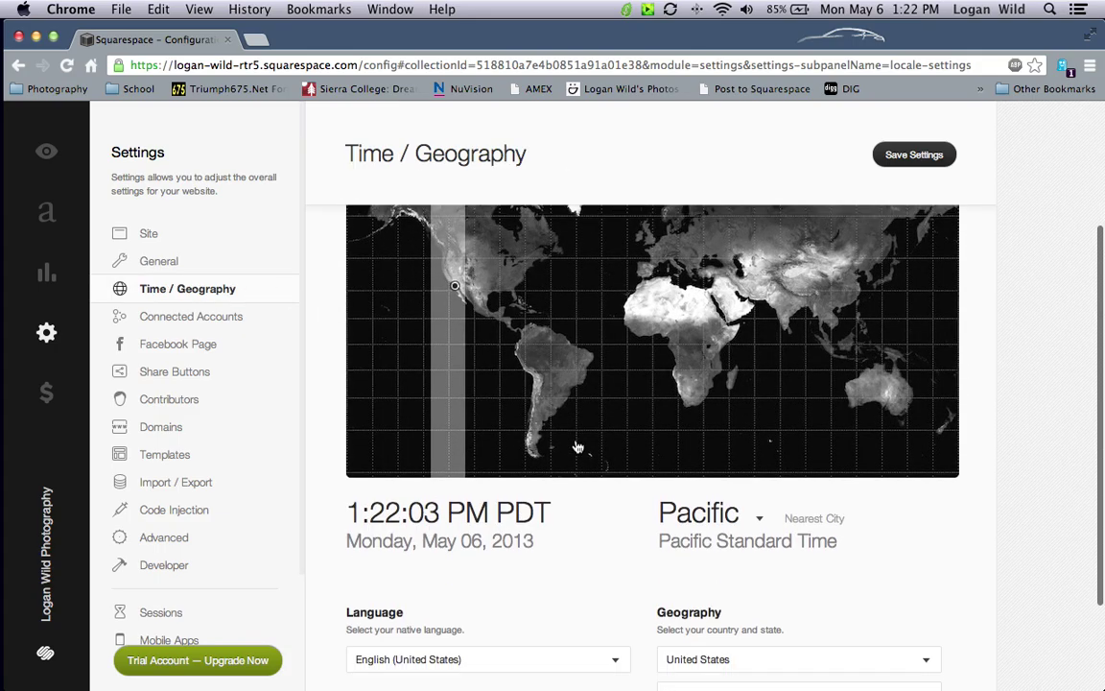
left_click(689, 565)
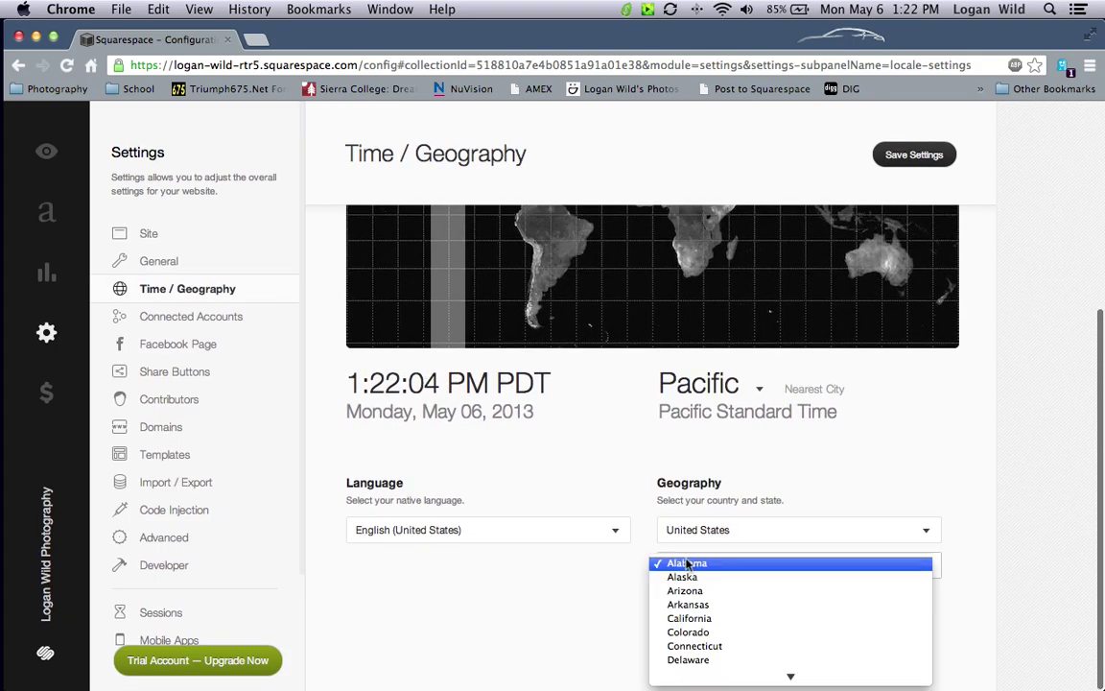
left_click(689, 618)
left_click(921, 156)
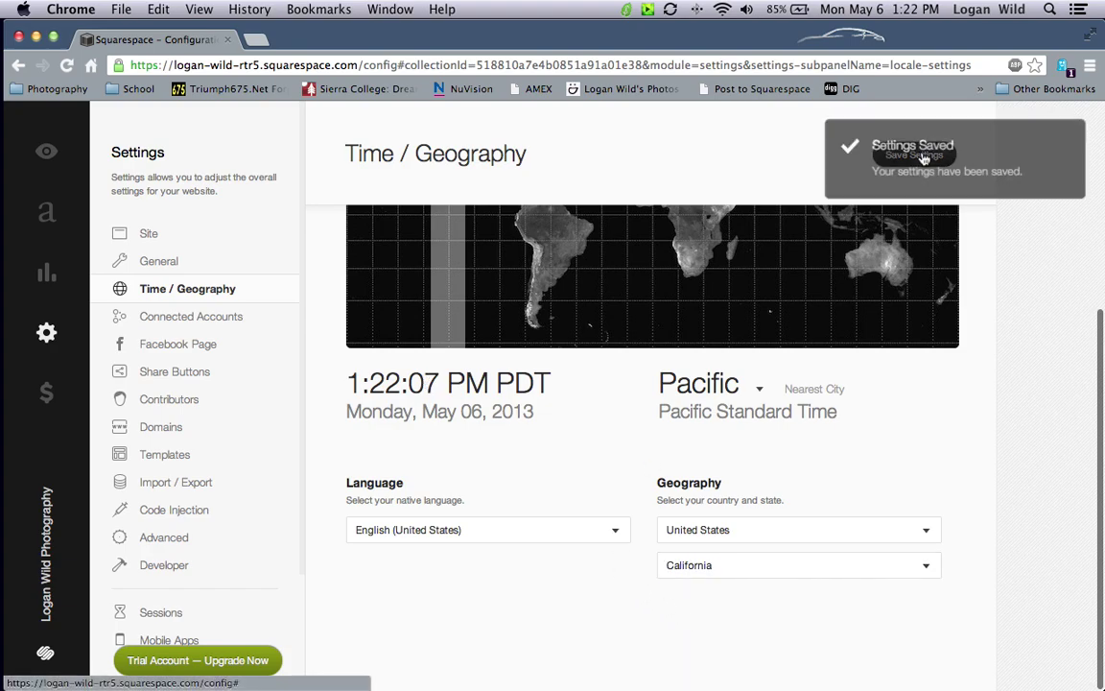
Look through the settings for connected accounts, Facebook page, share buttons, contributors, domains, templates and data import/export
left_click(221, 323)
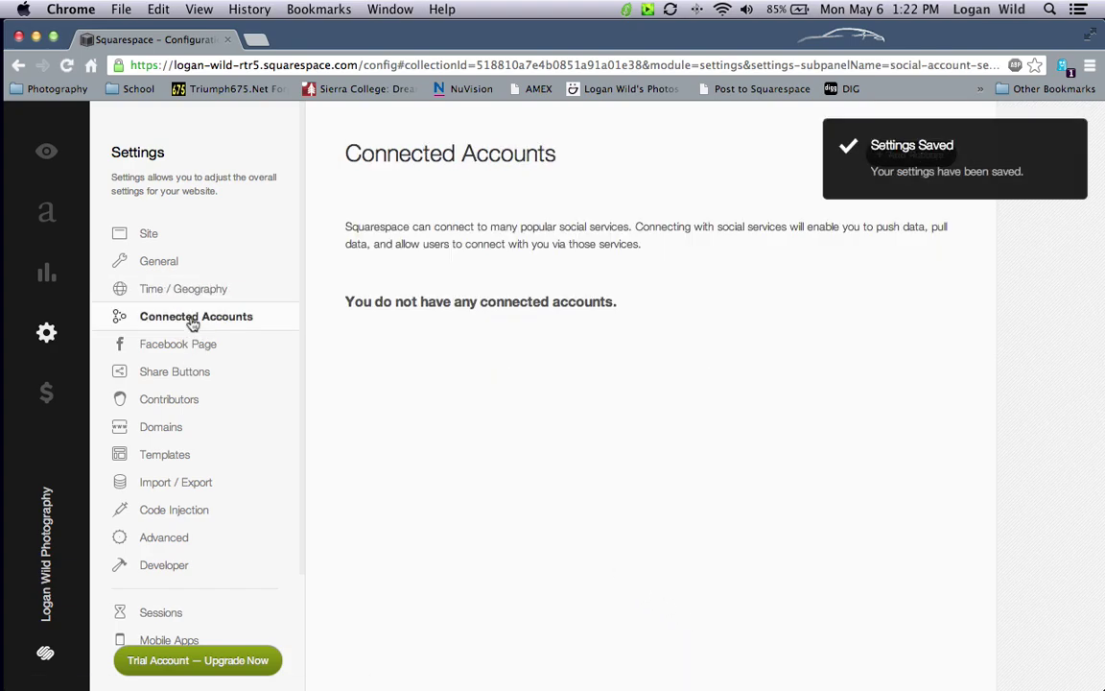
left_click(202, 351)
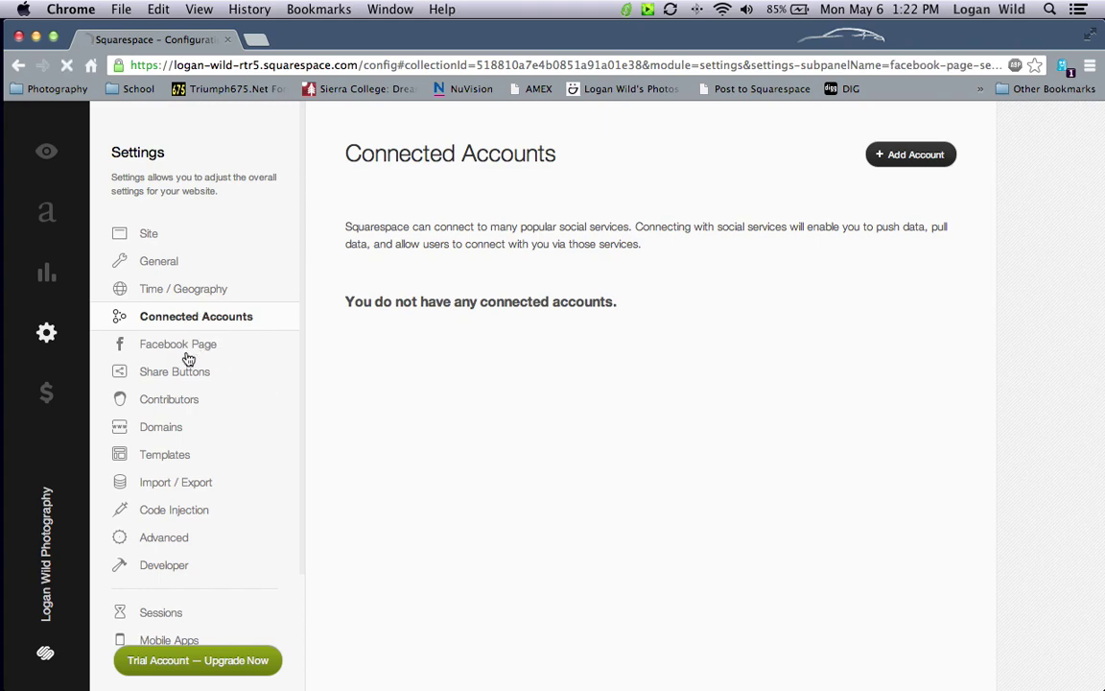
left_click(208, 371)
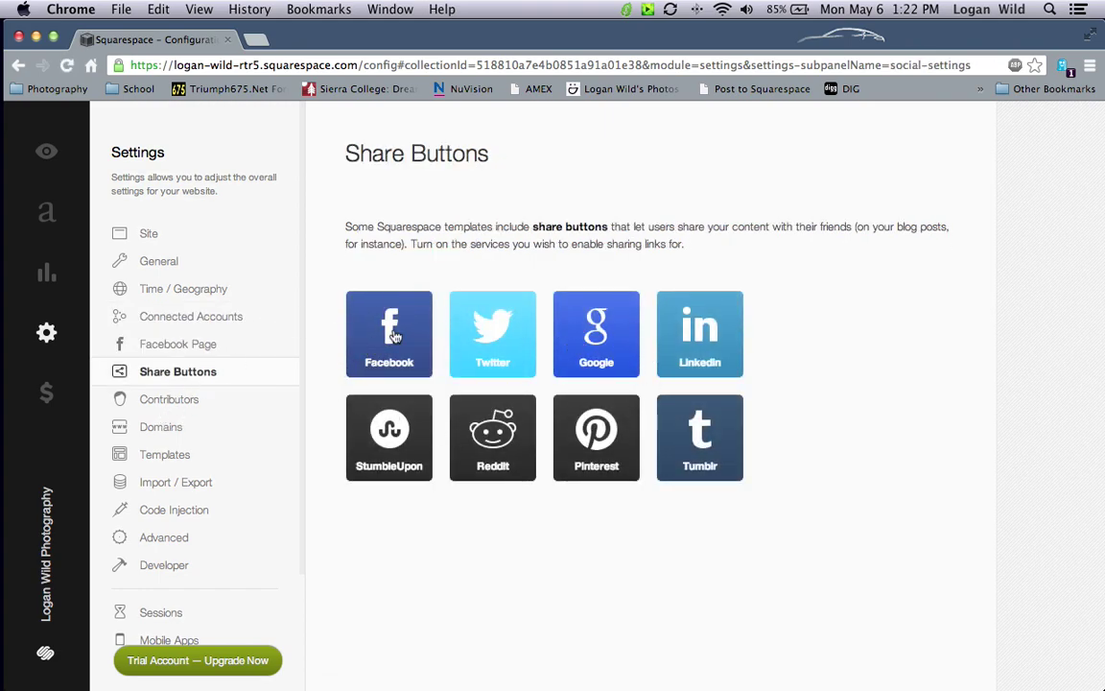
left_click(152, 406)
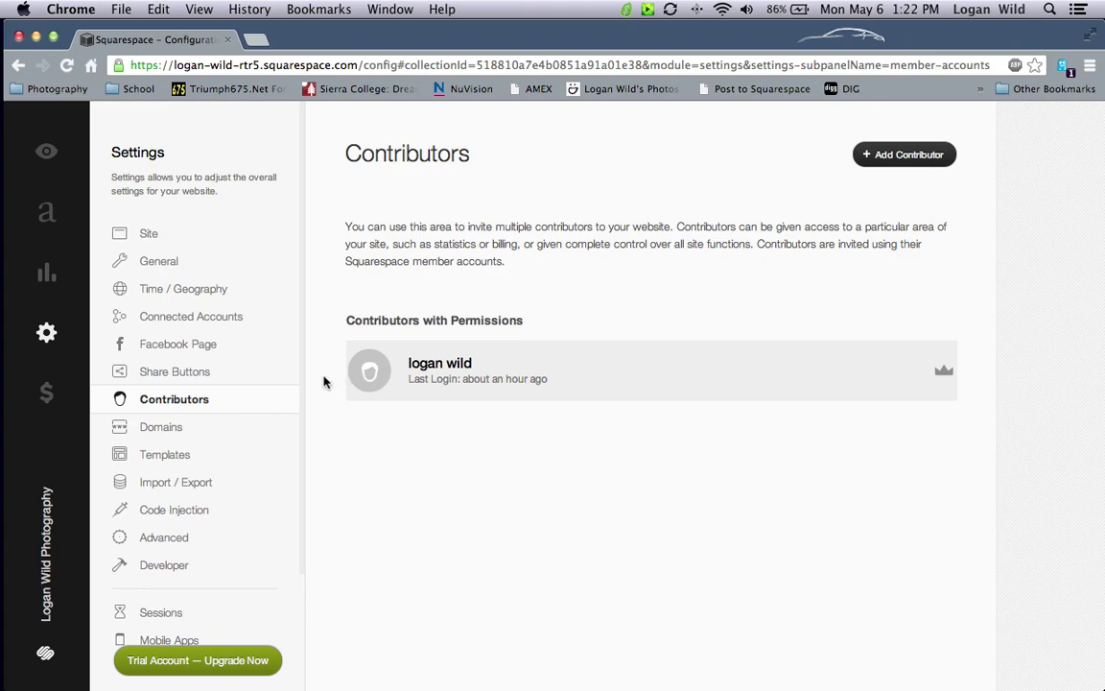
left_click(197, 426)
left_click(196, 398)
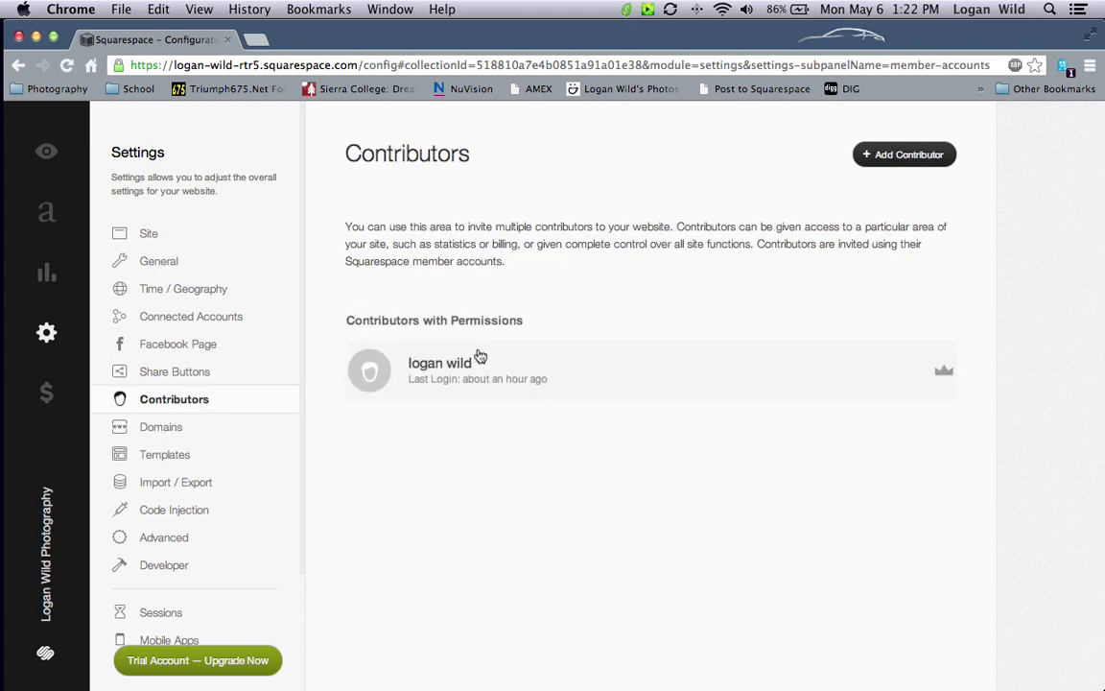
left_click(197, 426)
mouse_move(371, 322)
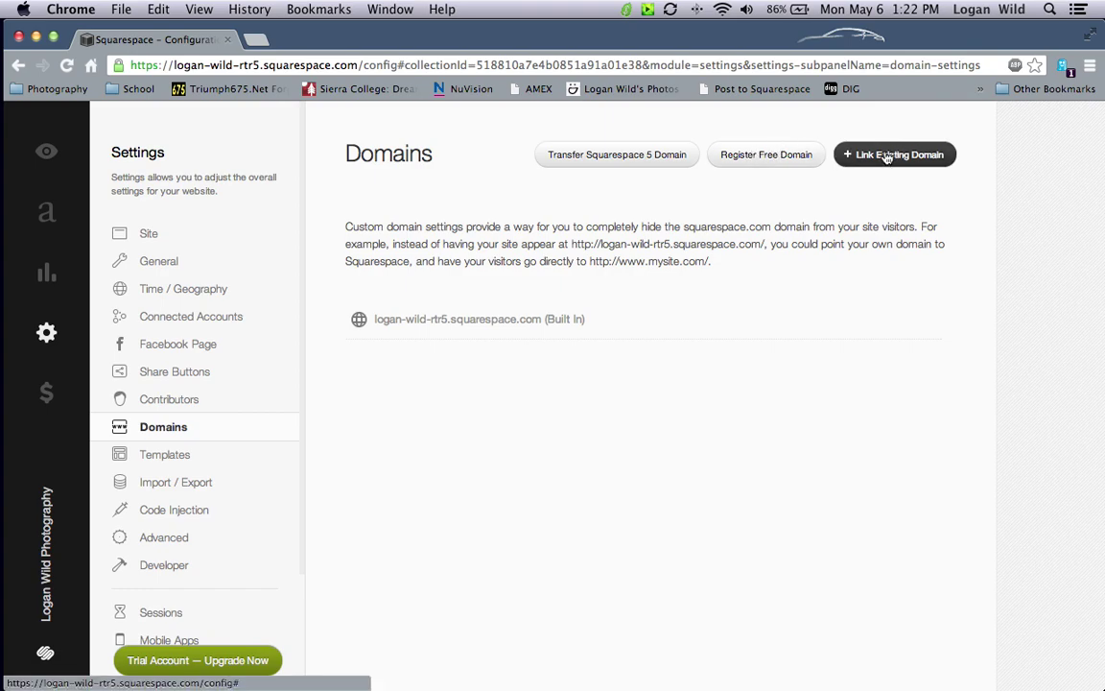
left_click(159, 462)
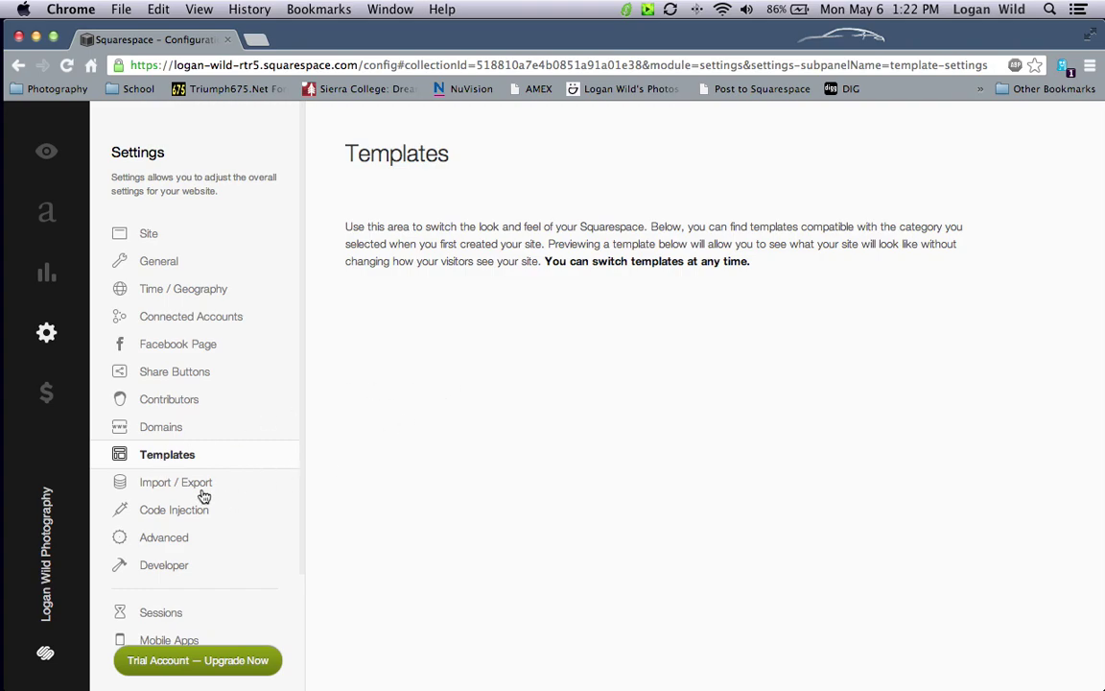
left_click(176, 483)
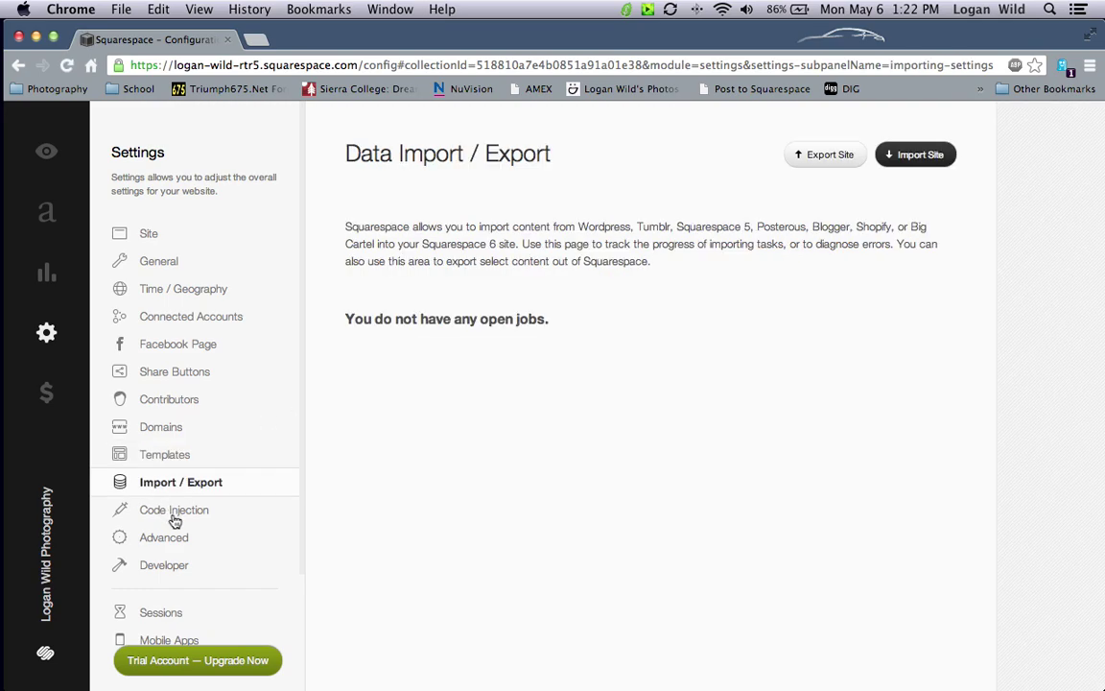
Examine the commerce area's getting started guide, customer email notifications, and store settings with the Stripe connection
left_click(45, 393)
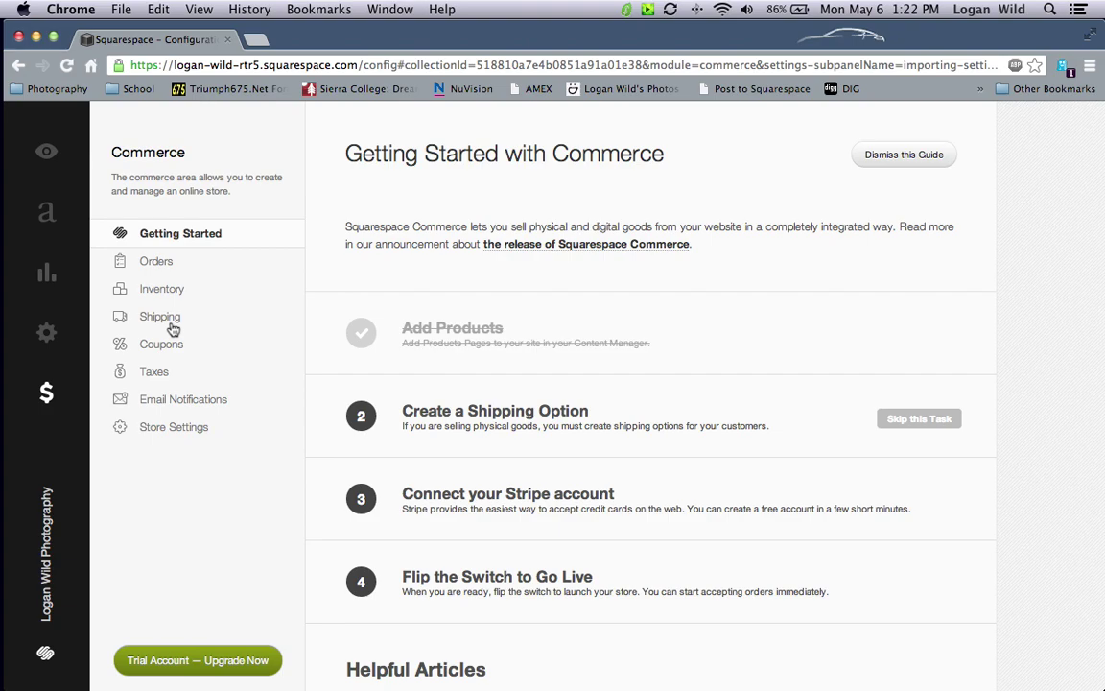
scroll(439, 486, "down", 2)
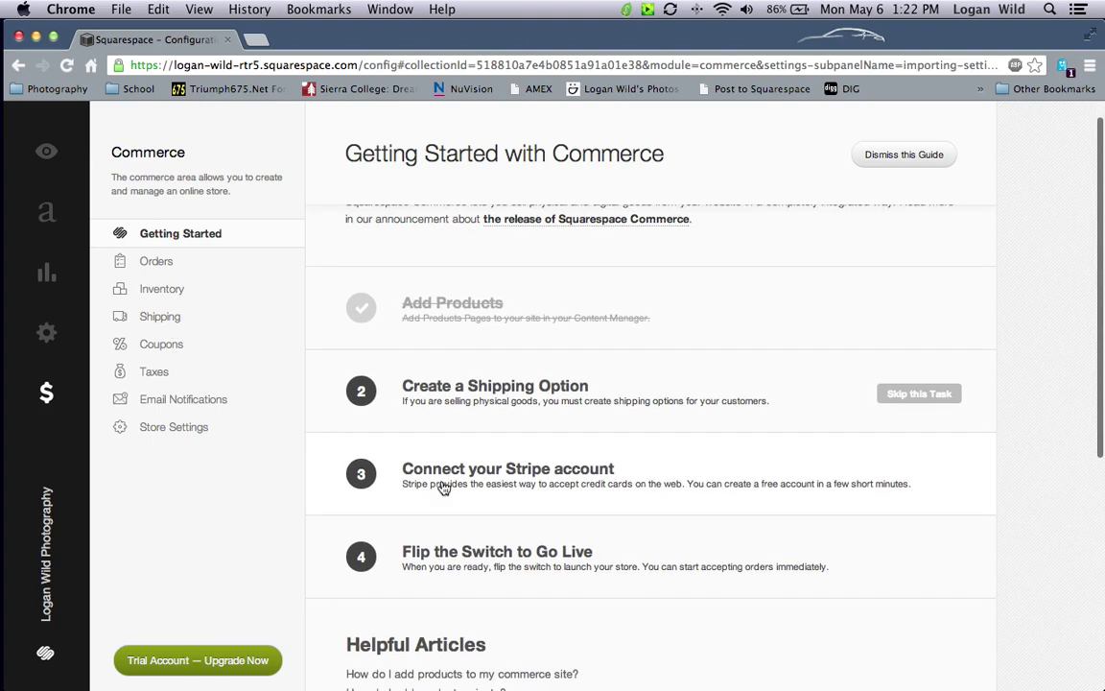
scroll(444, 488, "down", 4)
left_click(161, 398)
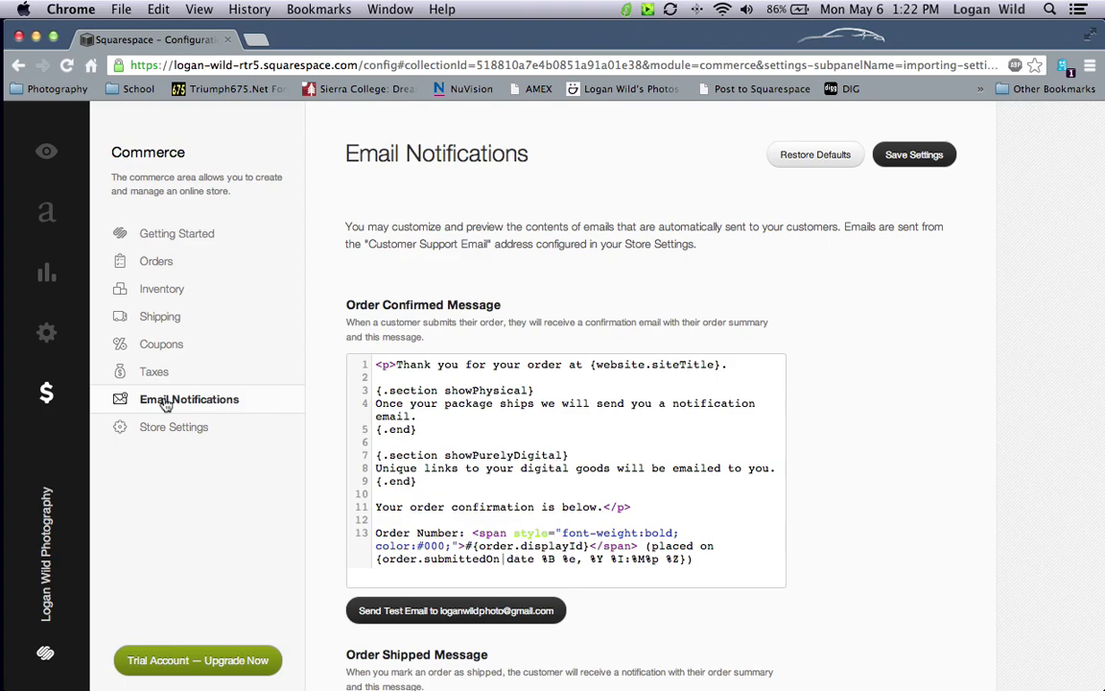
scroll(165, 405, "down", 8)
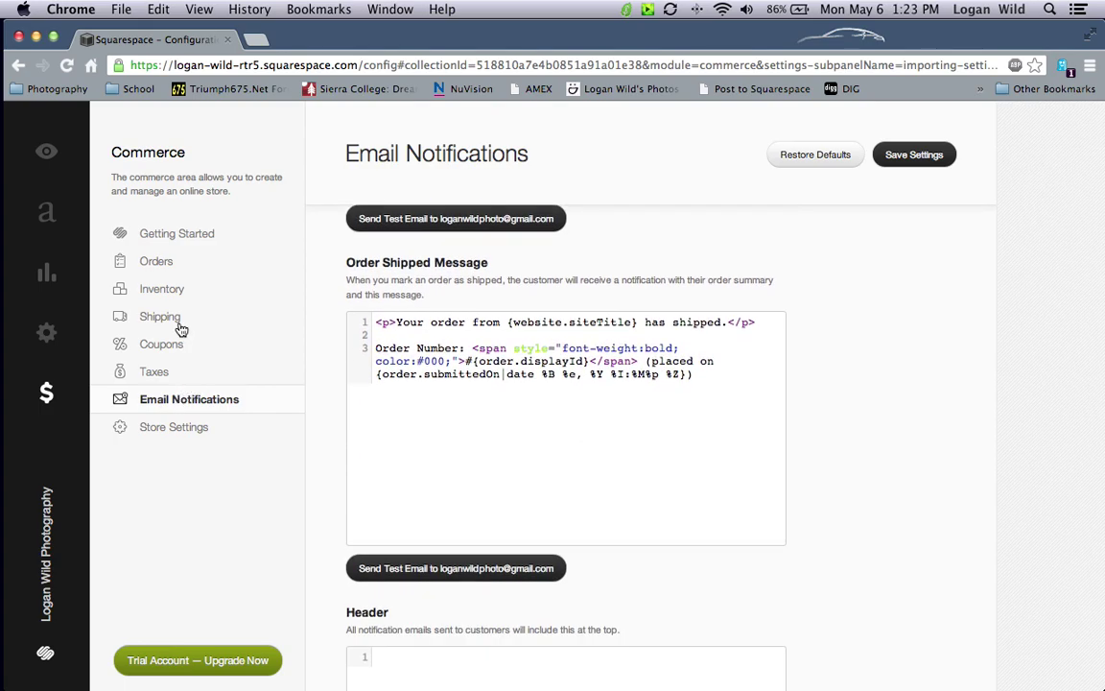
left_click(187, 431)
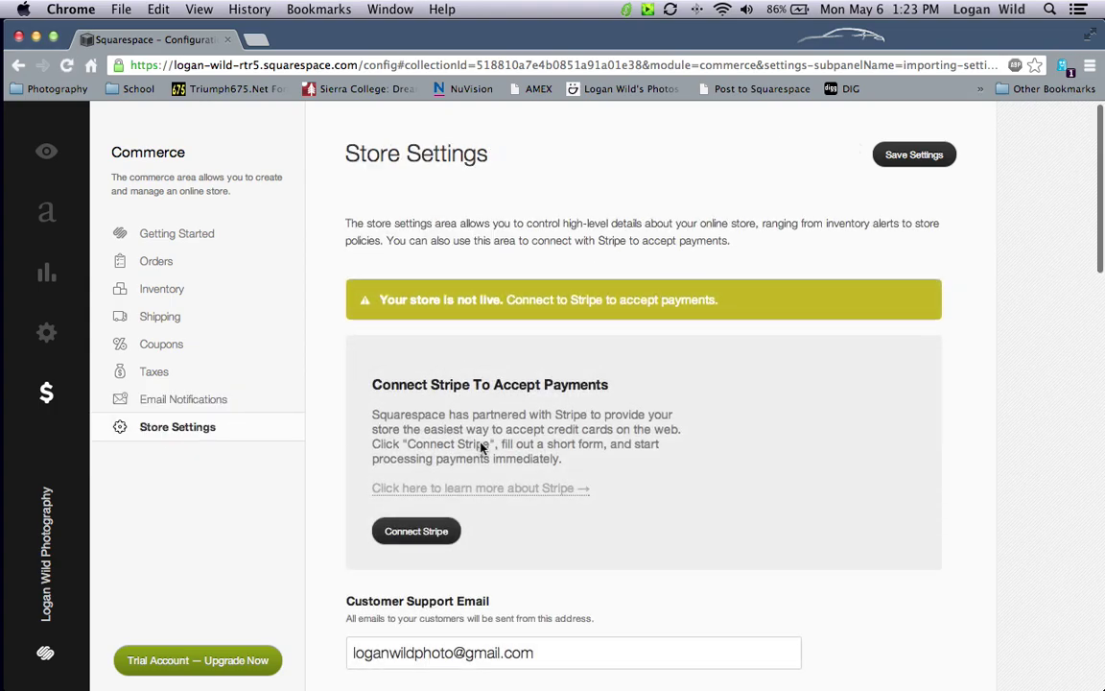
scroll(482, 448, "down", 5)
scroll(481, 448, "up", 4)
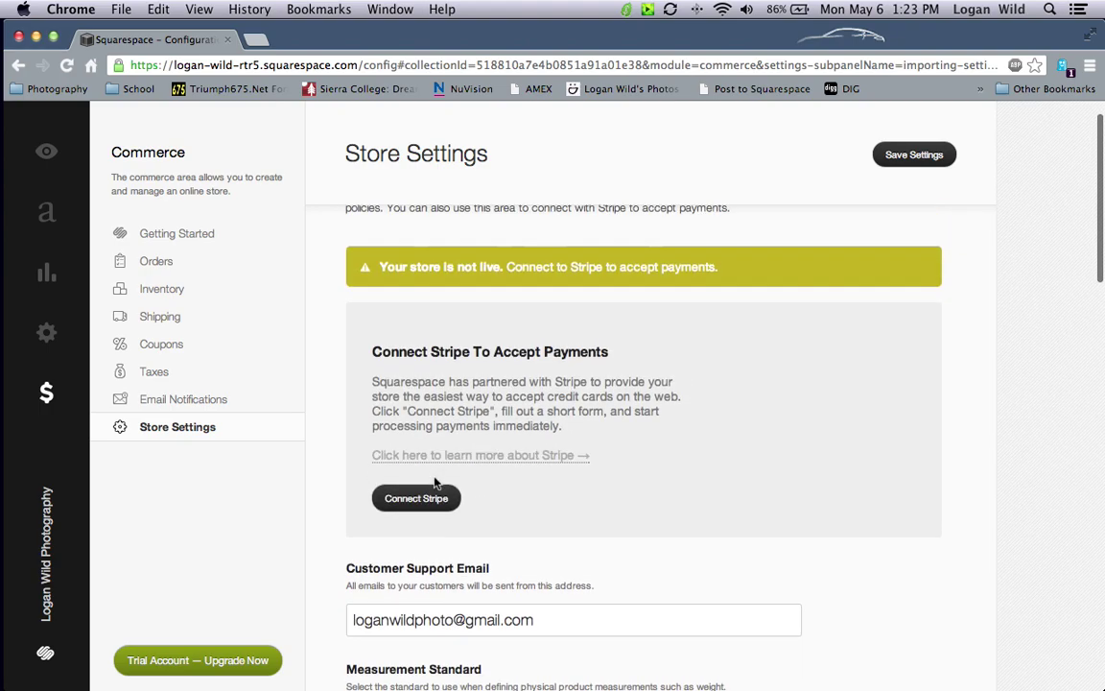
Leave the configuration area for the site preview and view the Gallery page
left_click(44, 150)
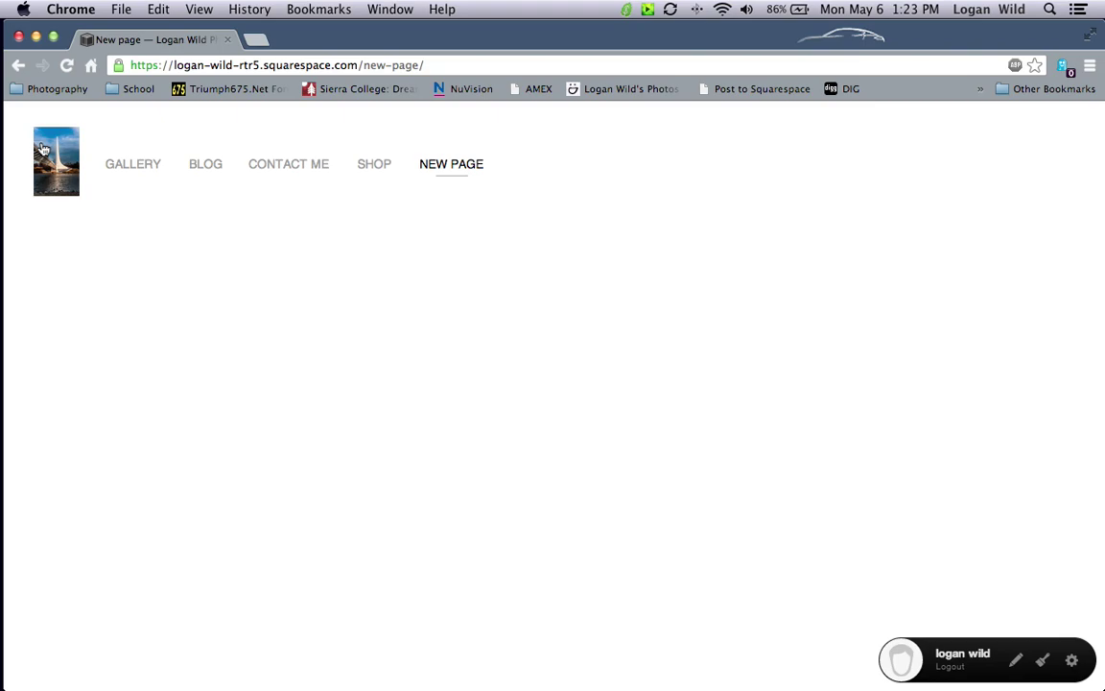
left_click(134, 165)
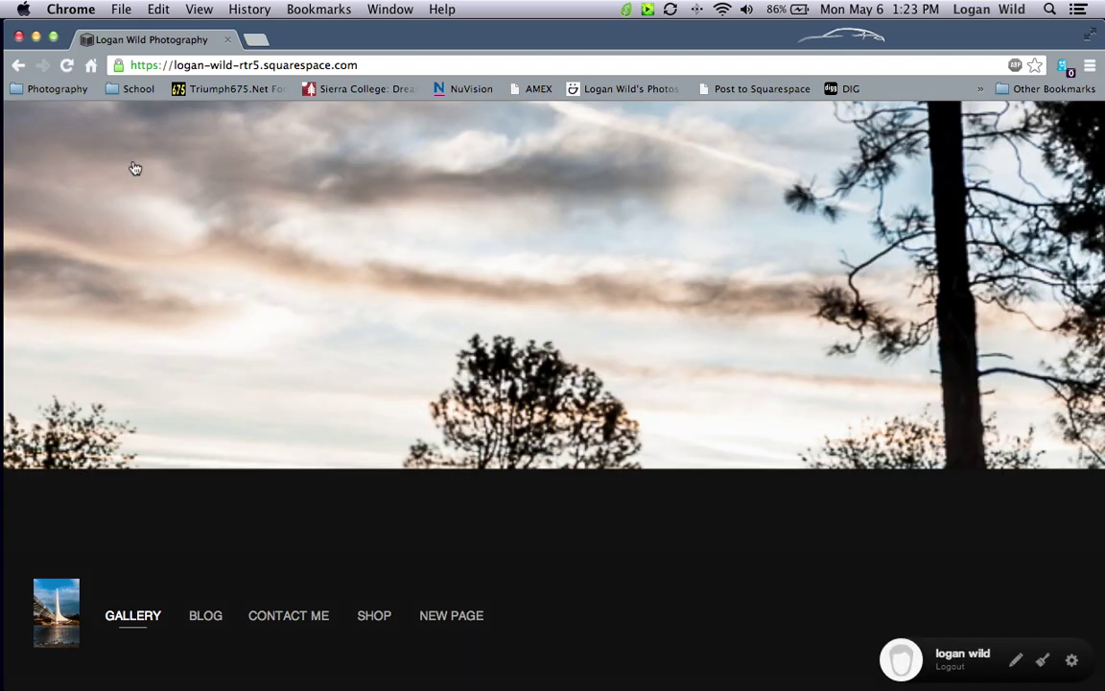
scroll(337, 326, "down", 1)
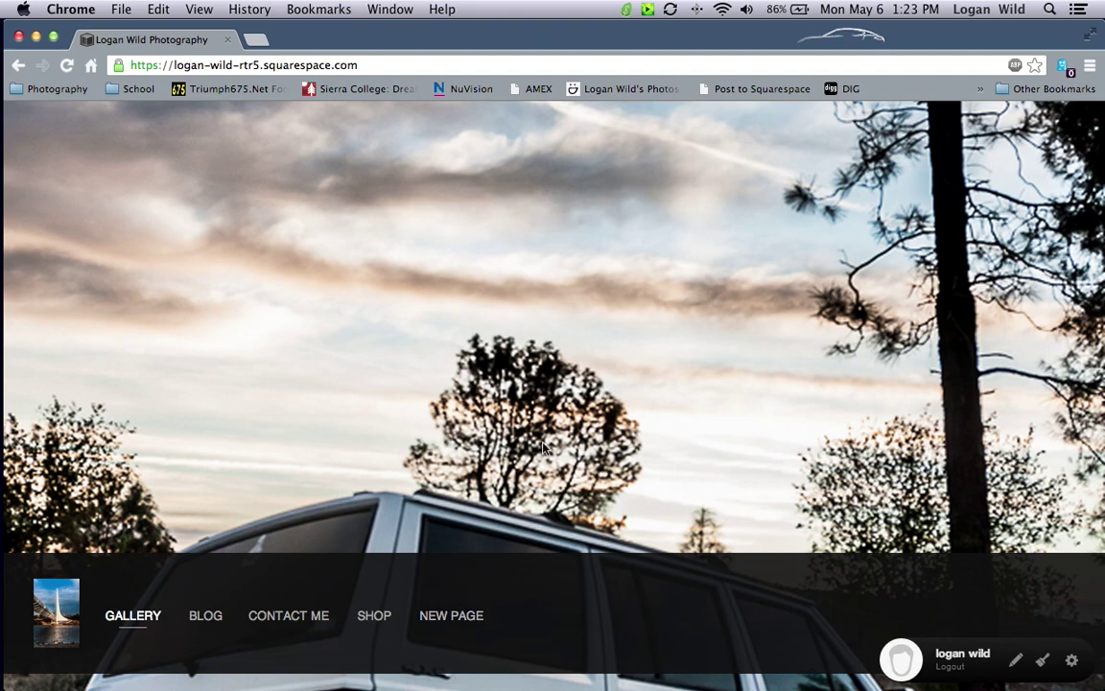
key("super+Tab")
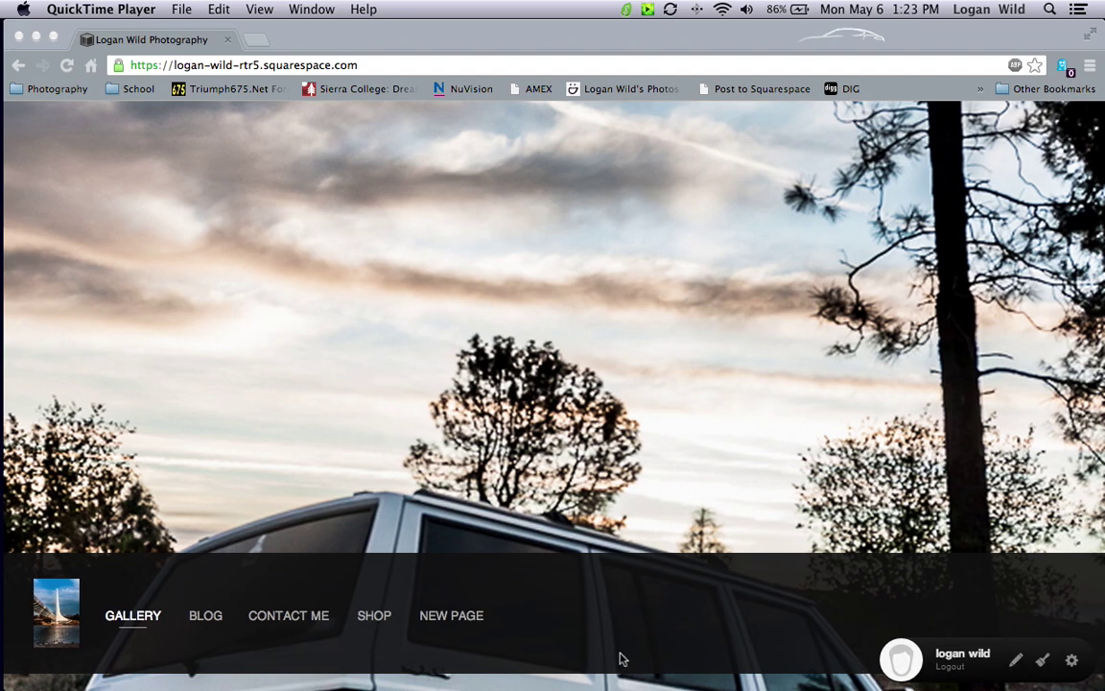
key("super+Tab")
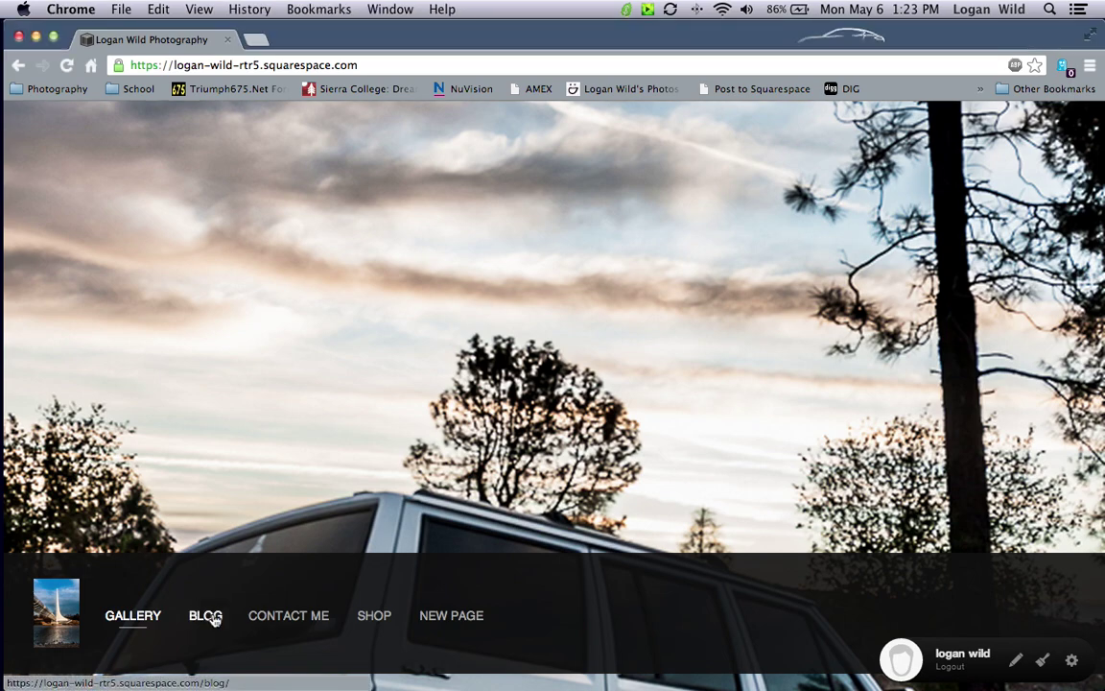
View the Blog page, examining the post, its photo and the sidebar block content down to the tags
left_click(213, 619)
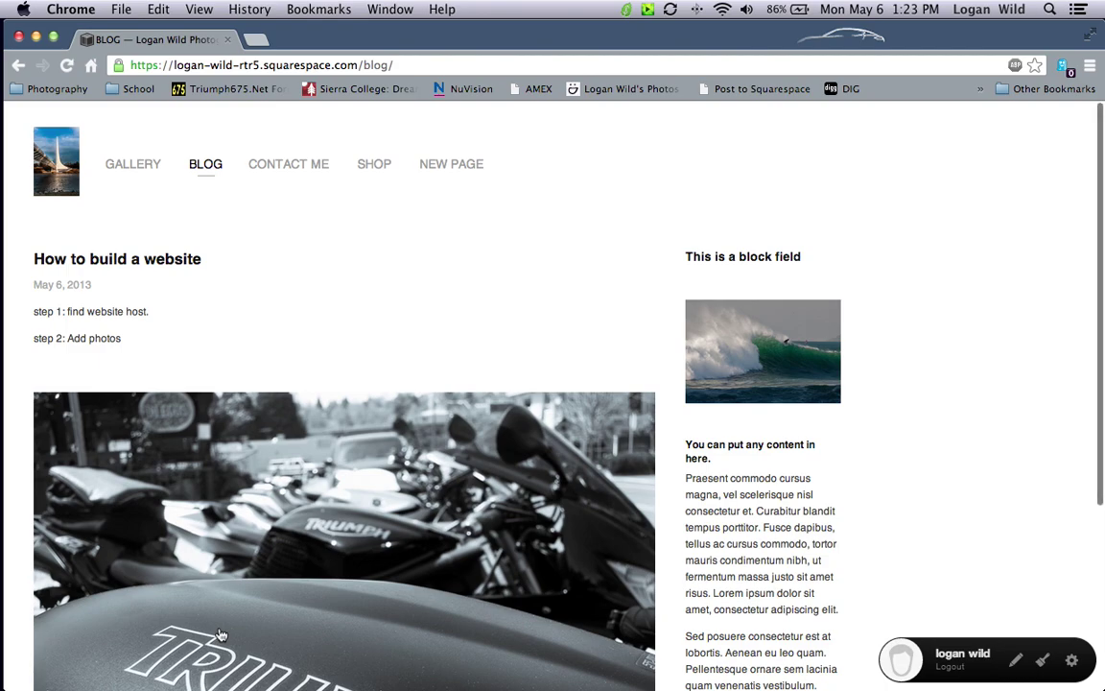
scroll(135, 509, "down", 5)
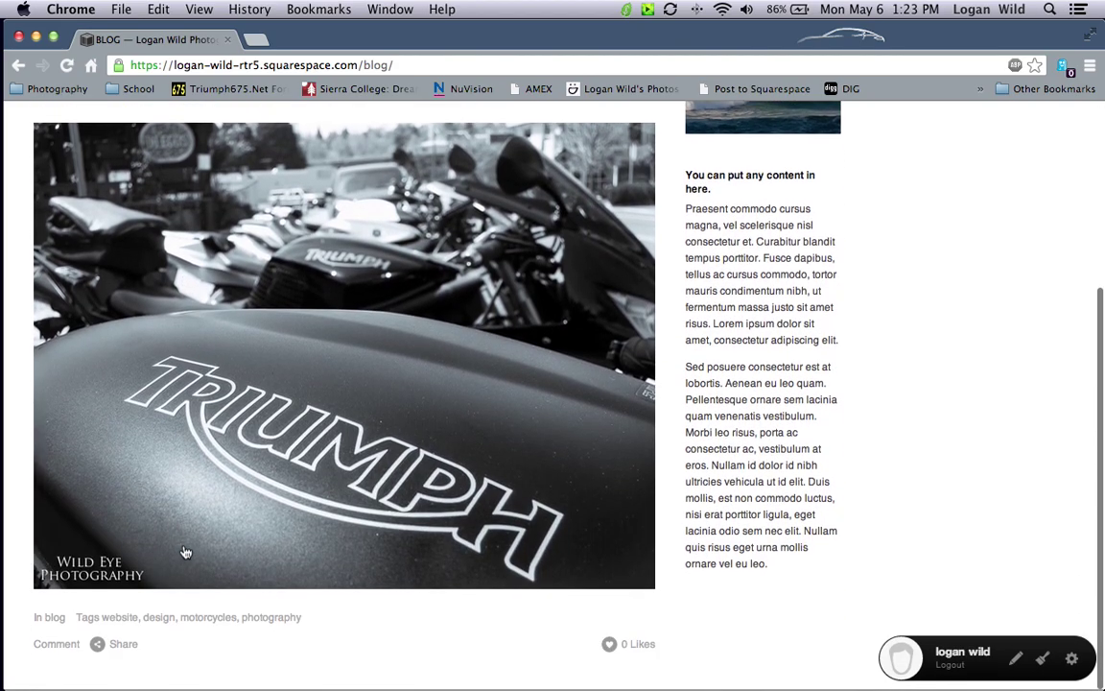
scroll(185, 553, "up", 3)
scroll(185, 553, "up", 2)
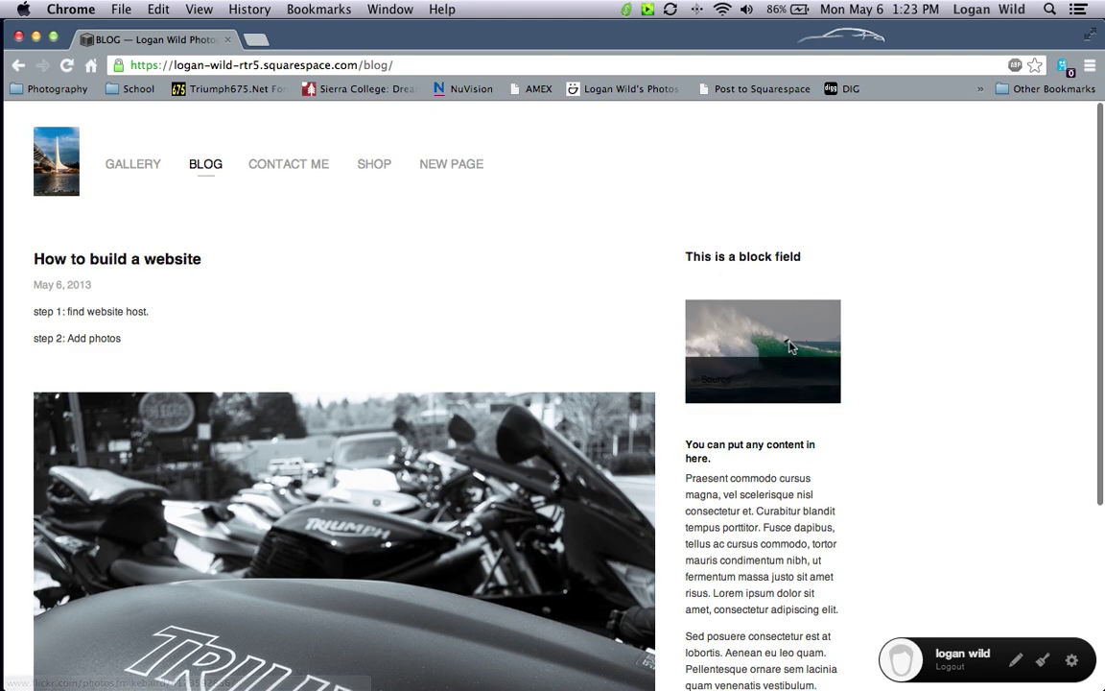
scroll(484, 528, "down", 5)
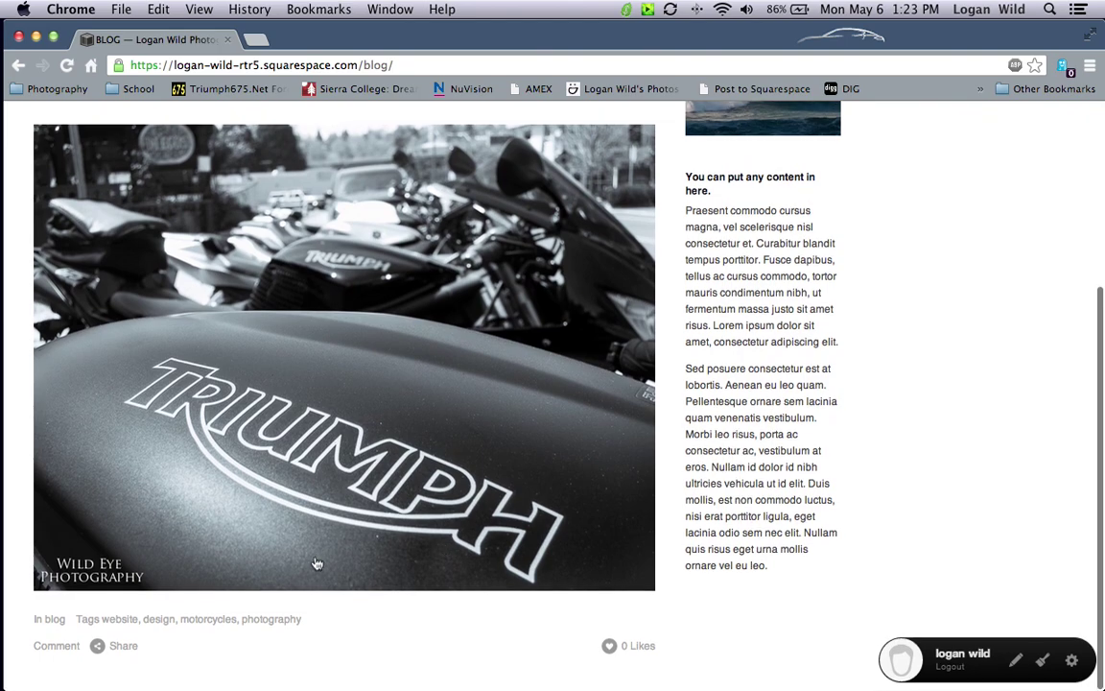
scroll(297, 561, "up", 5)
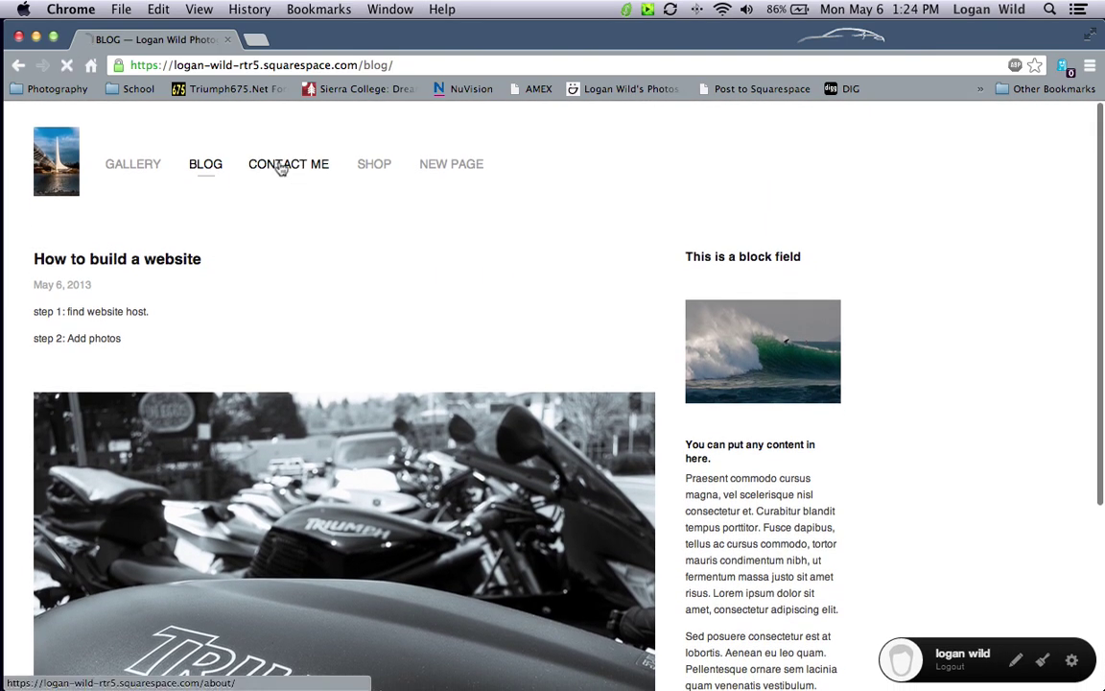
View the Contact Me page, examining the portrait, the caption and the contact form fields
left_click(276, 178)
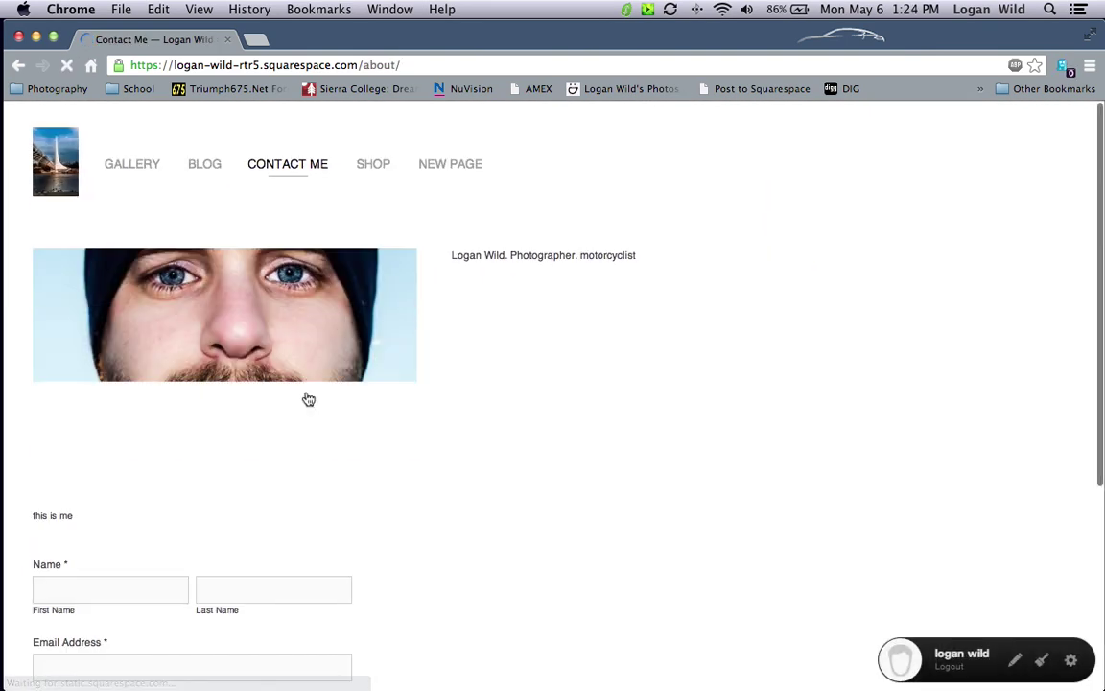
scroll(307, 398, "down", 5)
scroll(306, 397, "up", 5)
scroll(343, 382, "down", 5)
scroll(348, 225, "up", 5)
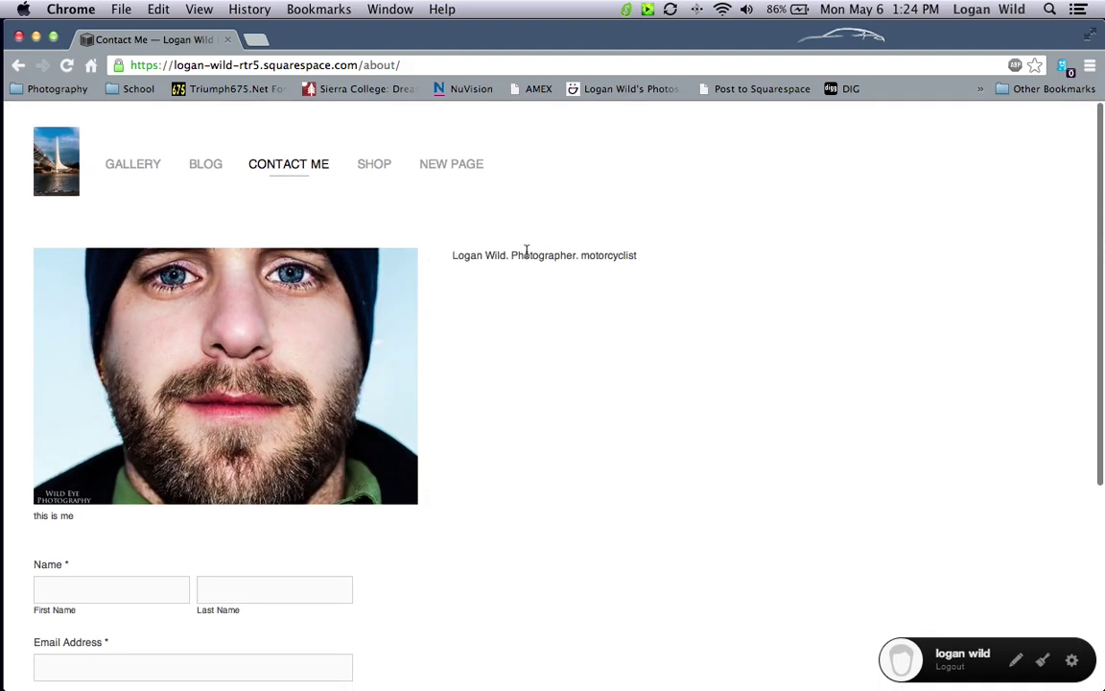
scroll(278, 362, "down", 5)
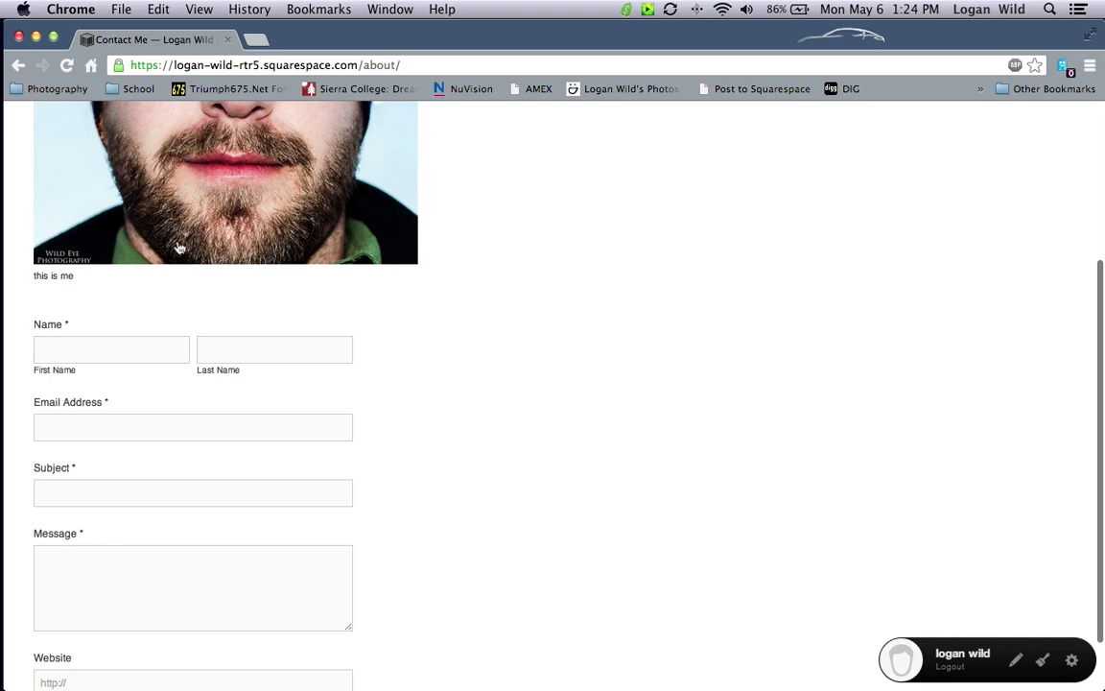
scroll(171, 576, "up", 5)
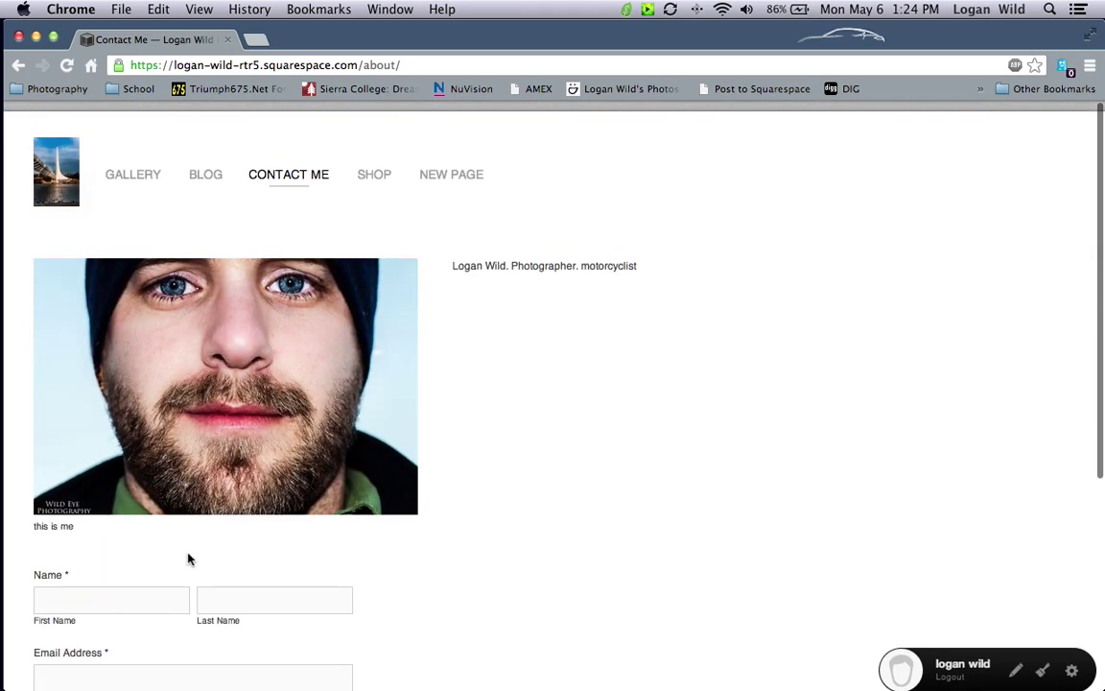
Check the shop's Jeep Cherokee product page and the New Page, ending back on the site's home page
left_click(385, 165)
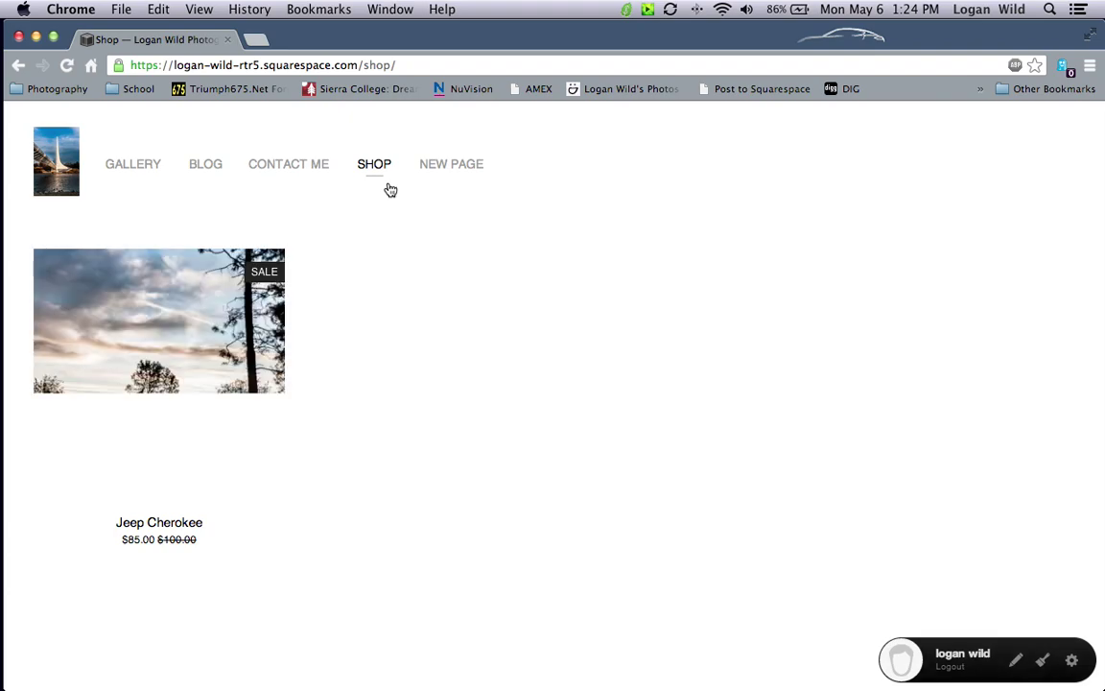
left_click(208, 315)
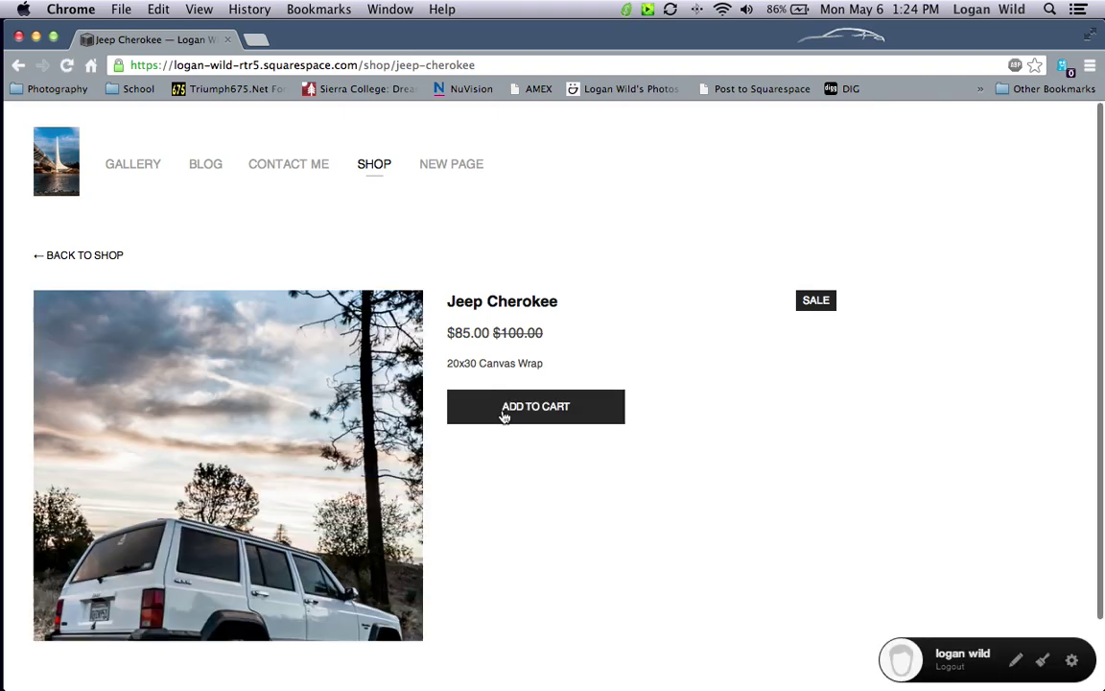
scroll(470, 414, "down", 2)
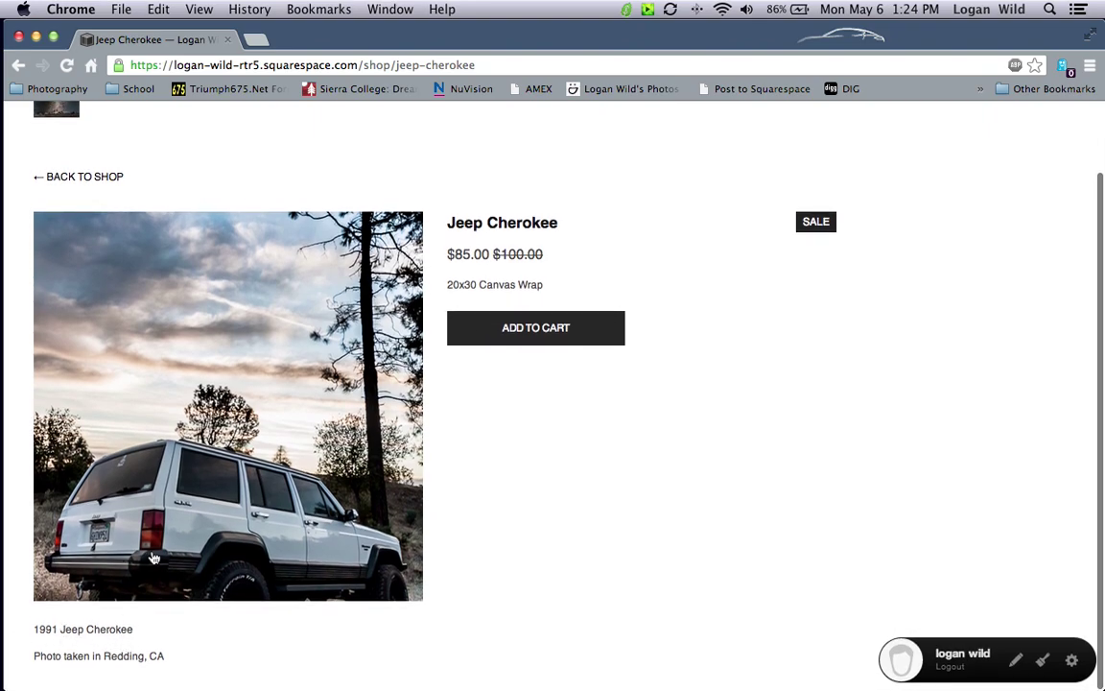
scroll(209, 472, "up", 2)
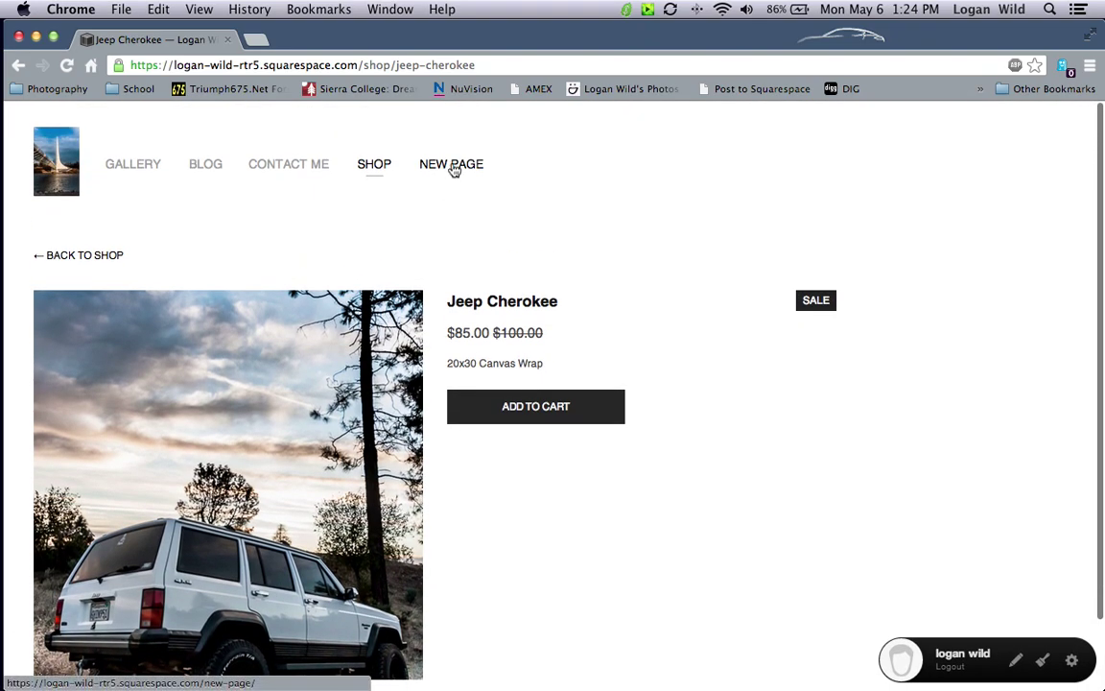
left_click(453, 168)
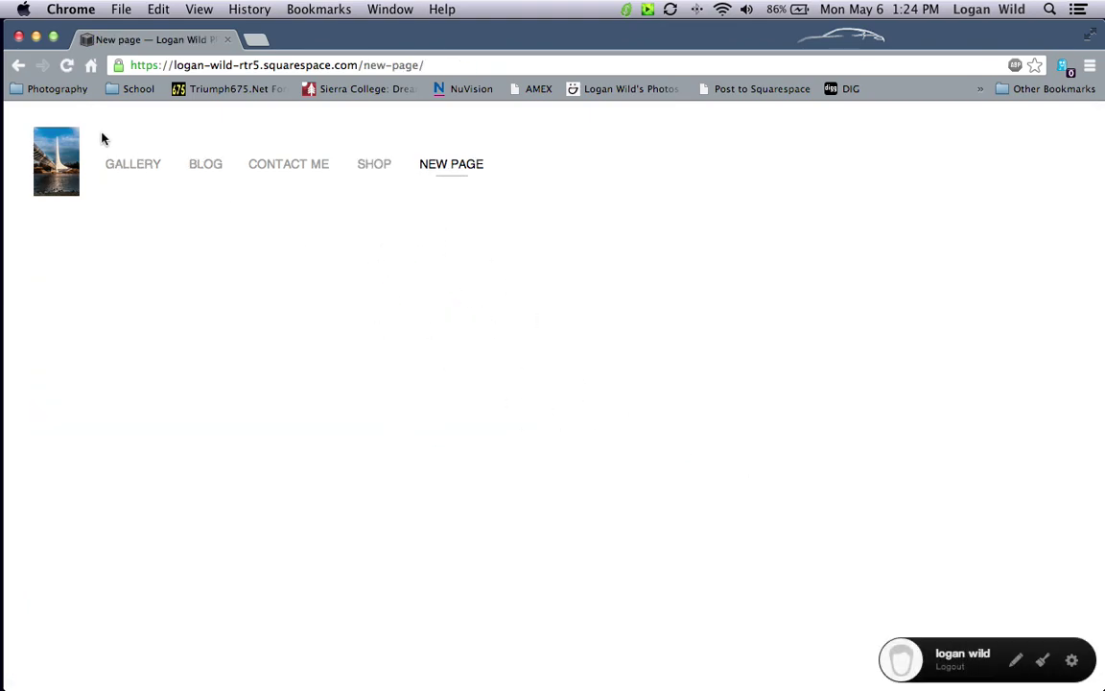
left_click(46, 146)
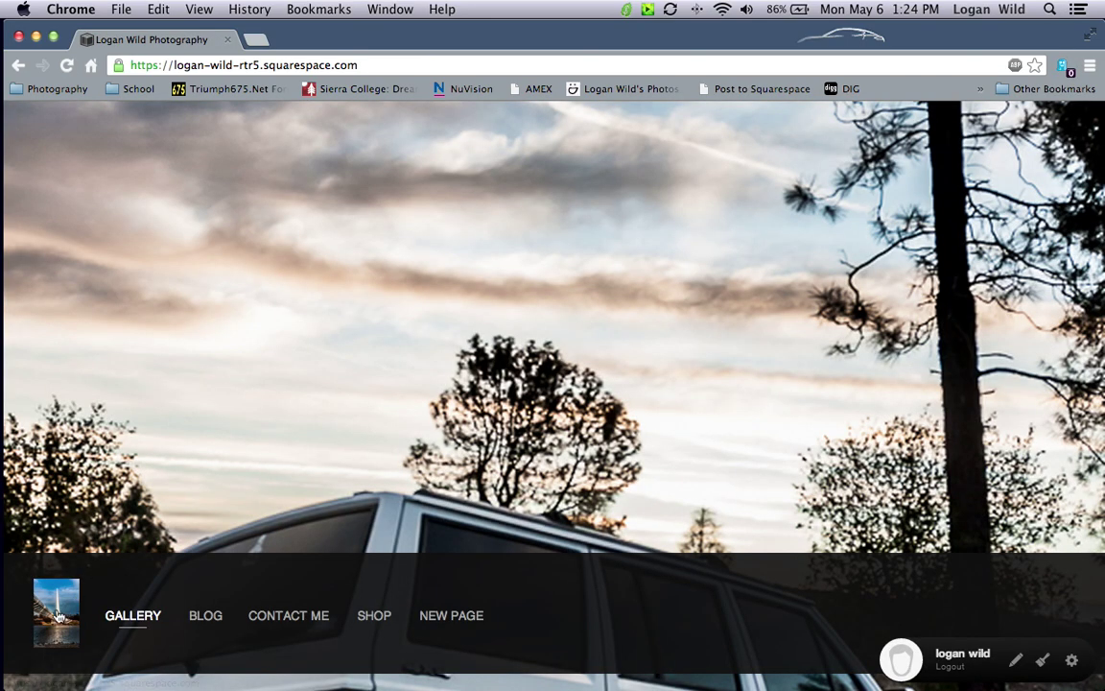
Enter the site's Style Editor and look through its color, size and layout options
left_click(1016, 660)
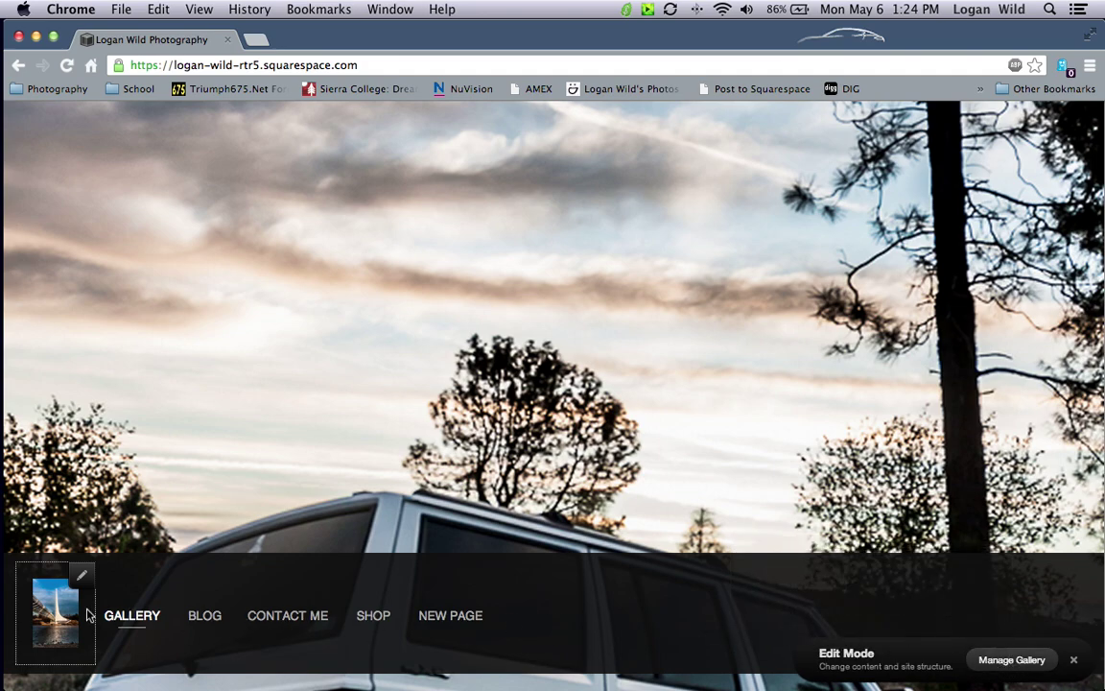
left_click(1034, 662)
left_click(1042, 662)
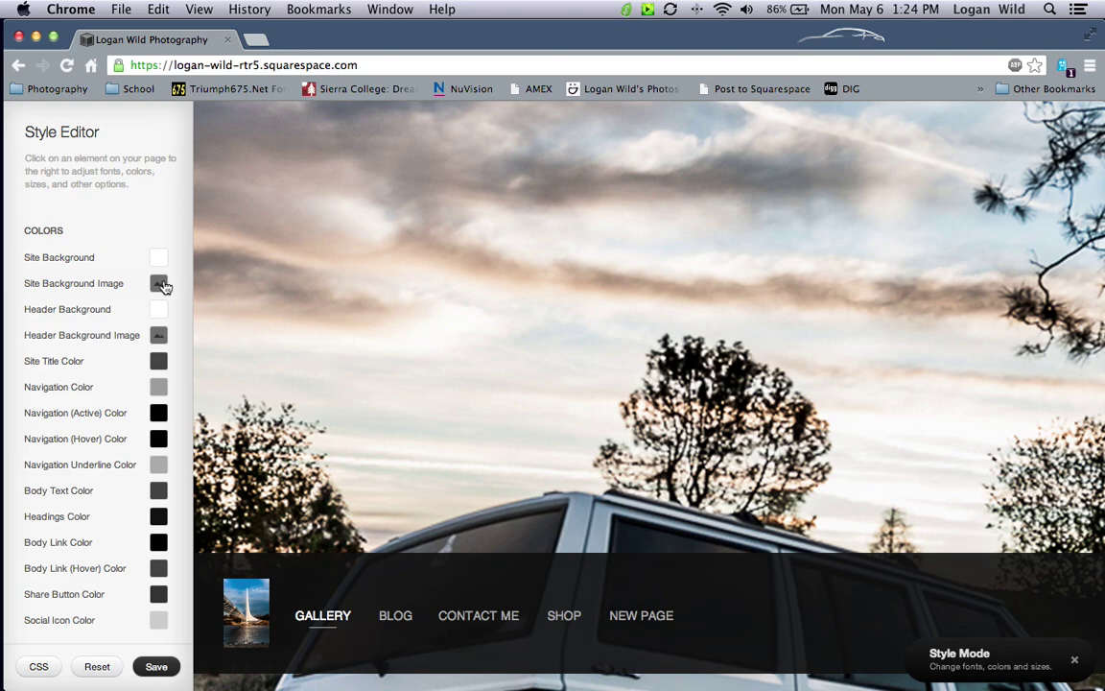
scroll(109, 494, "down", 5)
scroll(101, 442, "down", 4)
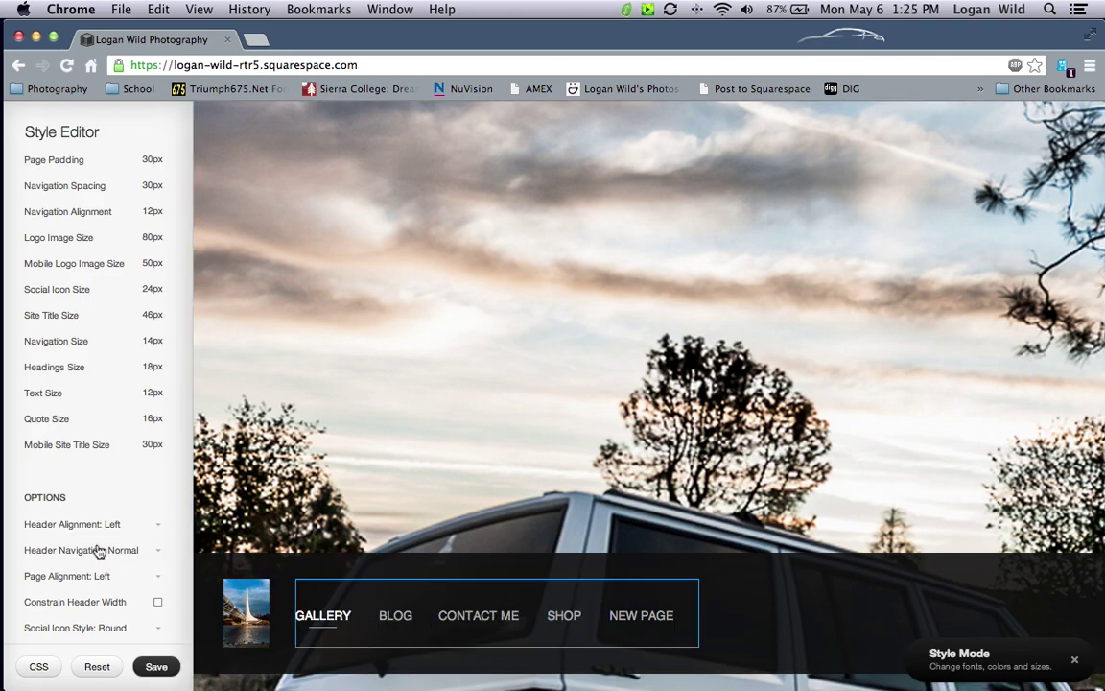
scroll(96, 547, "down", 10)
scroll(101, 545, "up", 10)
scroll(101, 545, "up", 10)
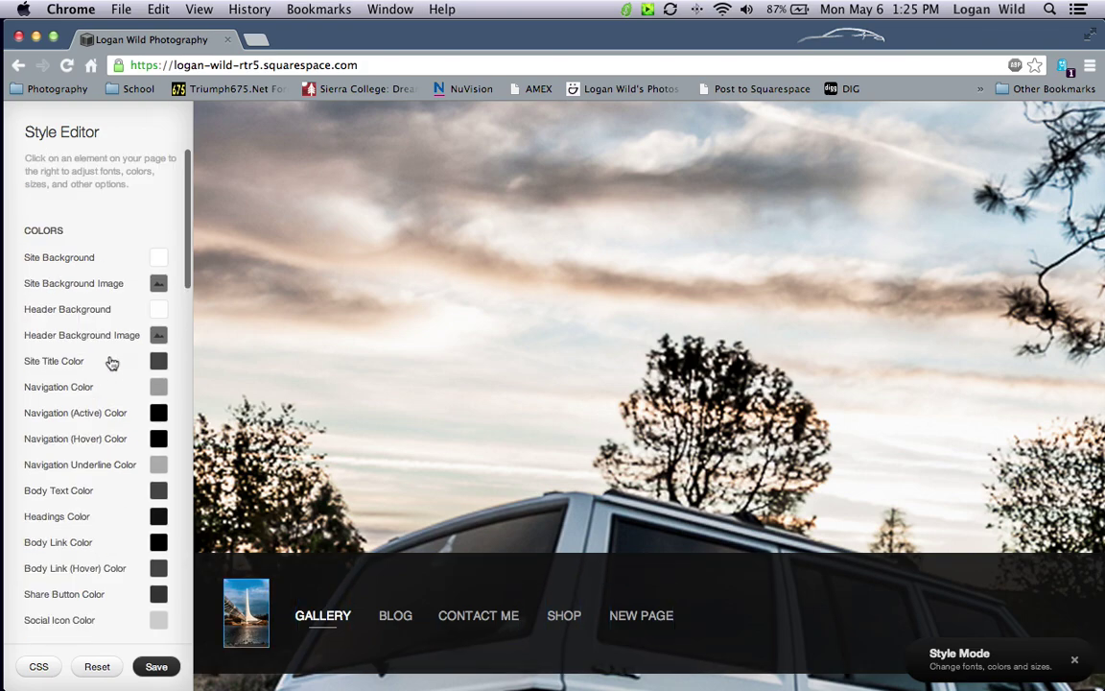
Check the site background image's size choices, pick center center as its position, and save the style
left_click(159, 283)
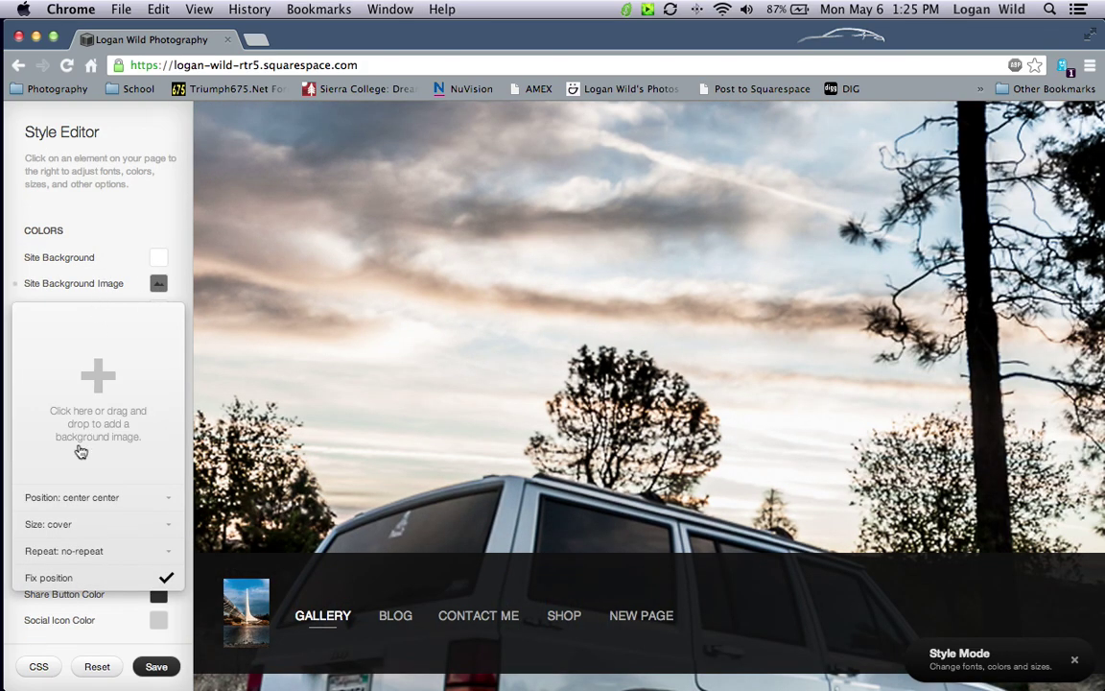
left_click(102, 530)
left_click(88, 520)
left_click(125, 497)
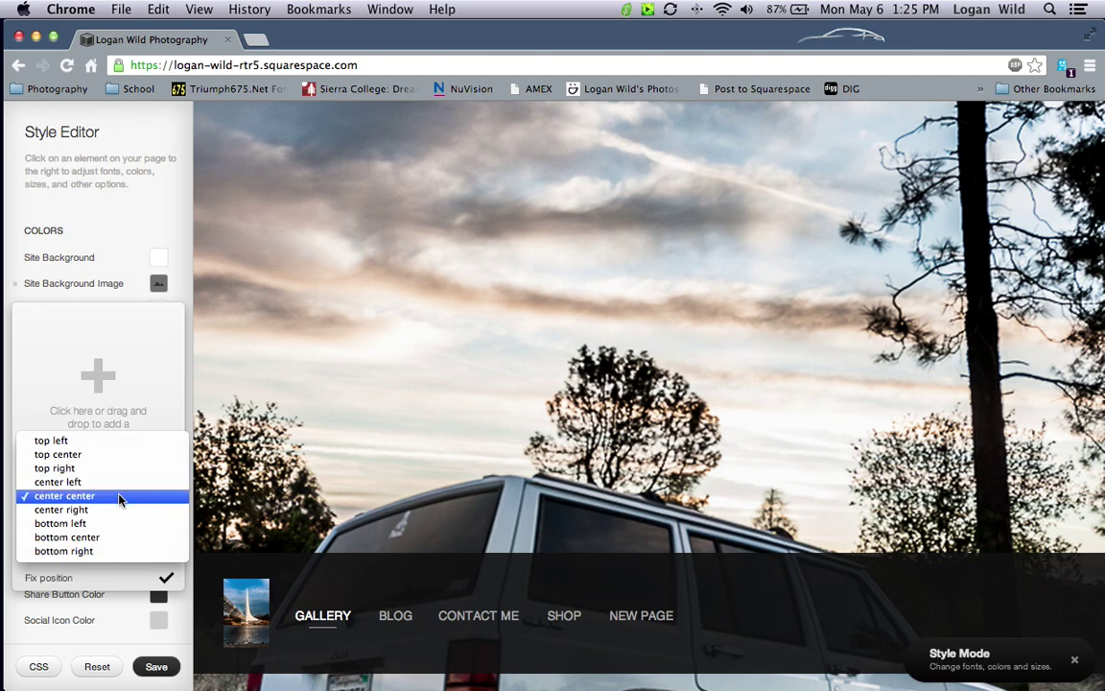
left_click(120, 499)
left_click(146, 671)
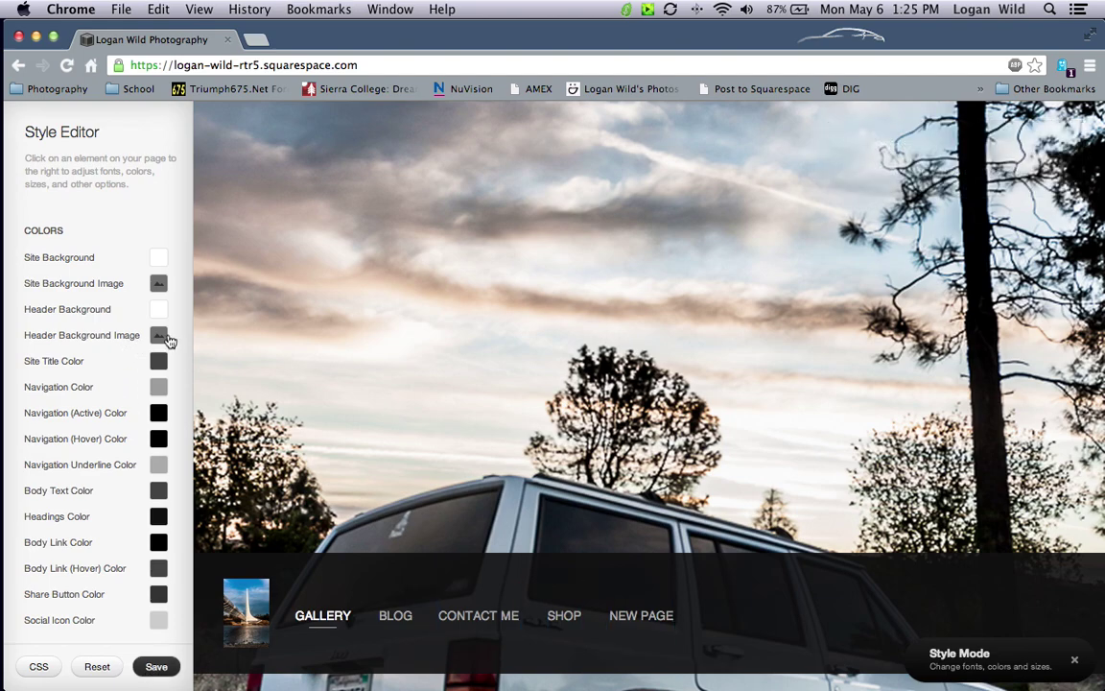
Add IMG_1266.jpg from the Redding folder as the site background image, save the style and leave the Style Editor
left_click(157, 283)
left_click(76, 377)
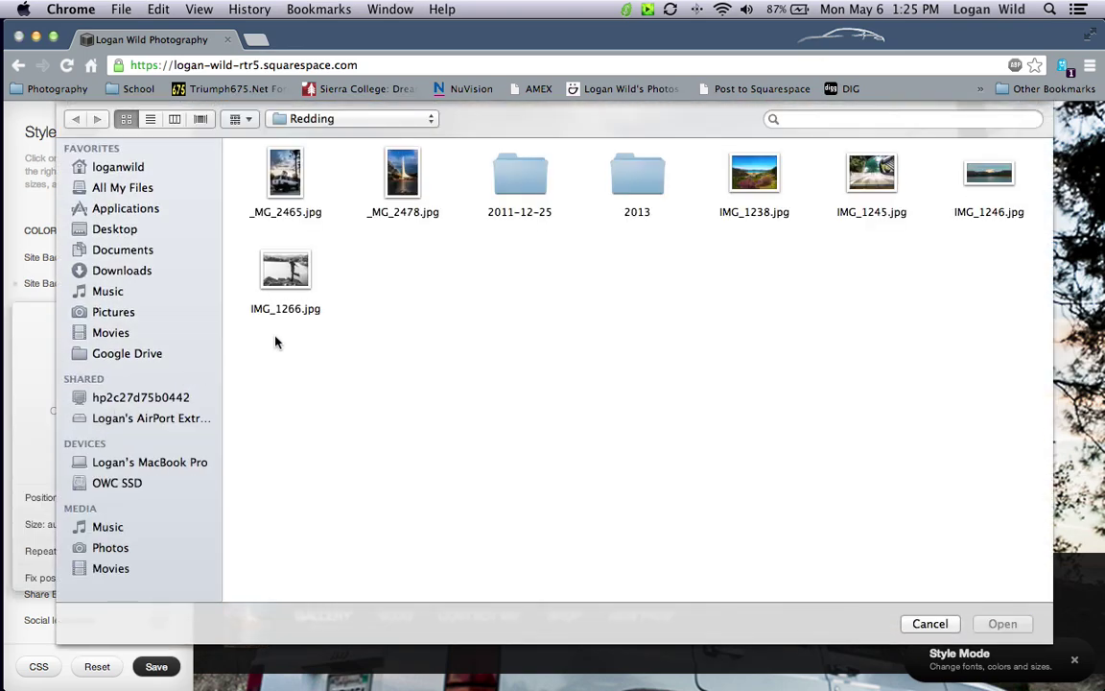
left_click(280, 270)
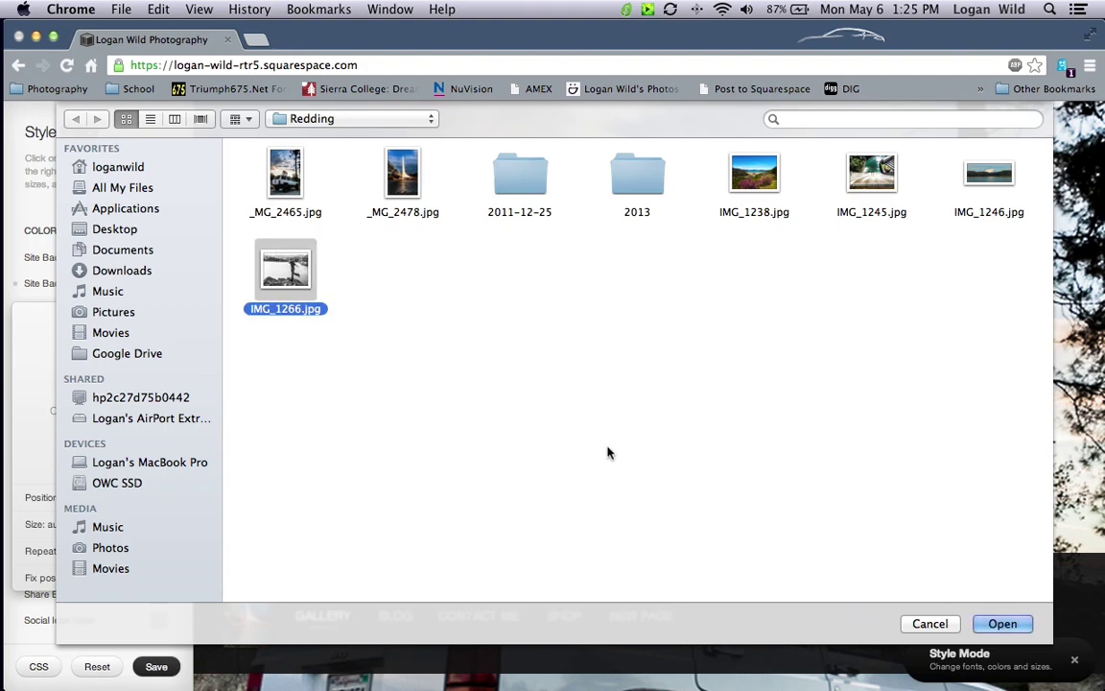
left_click(1003, 624)
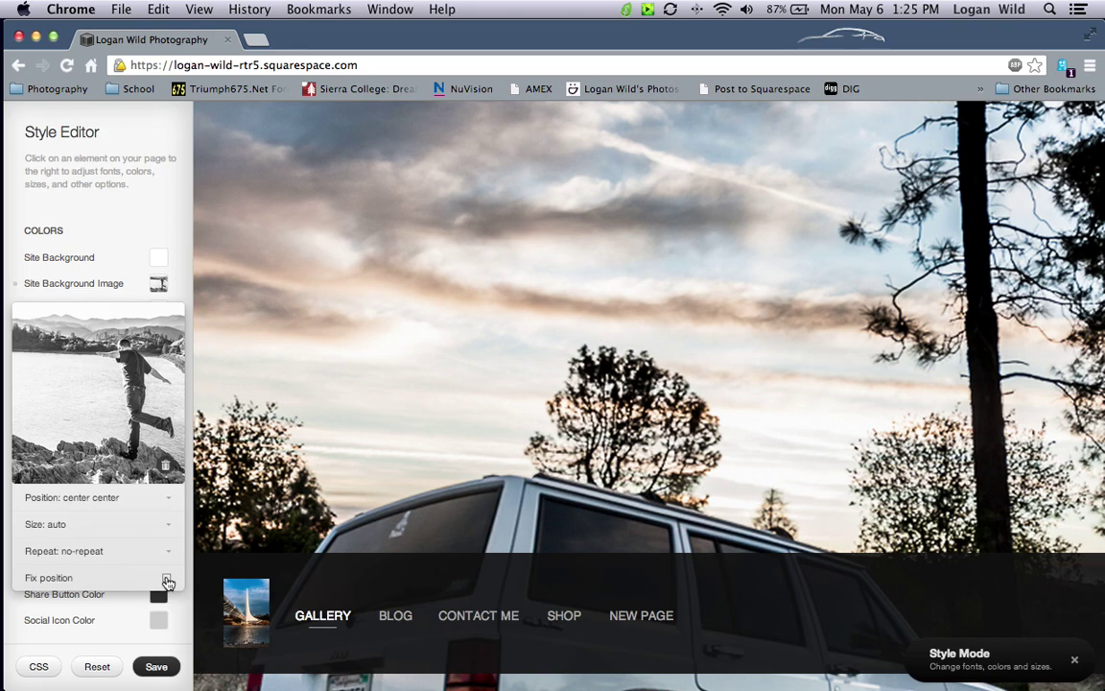
left_click(159, 667)
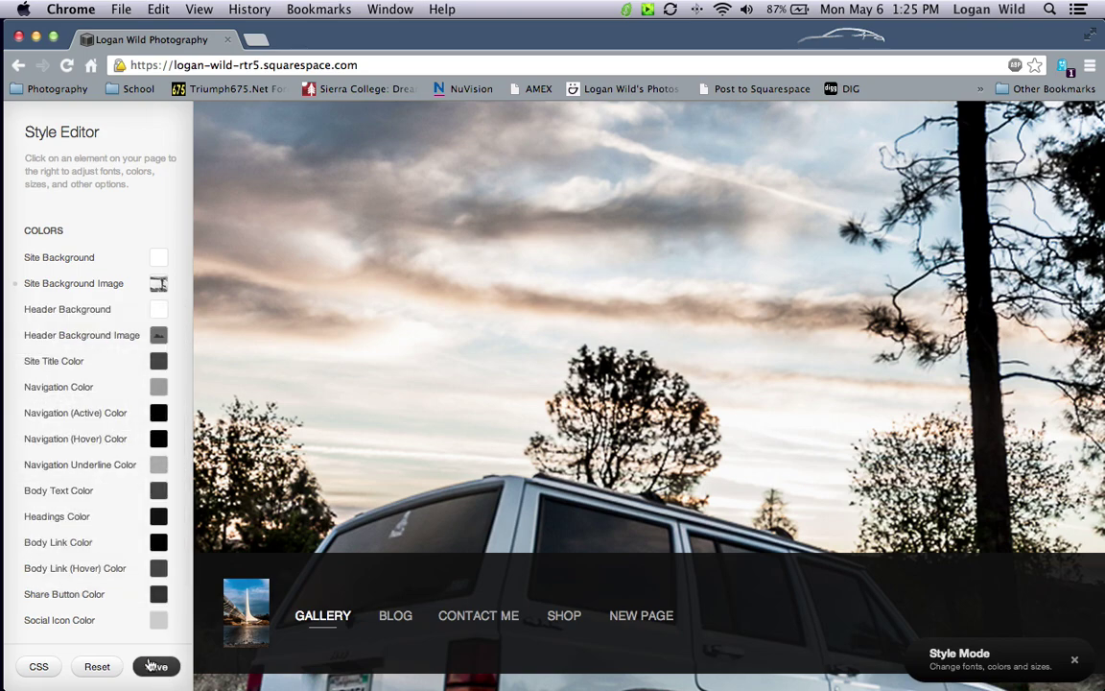
left_click(149, 666)
left_click(264, 288)
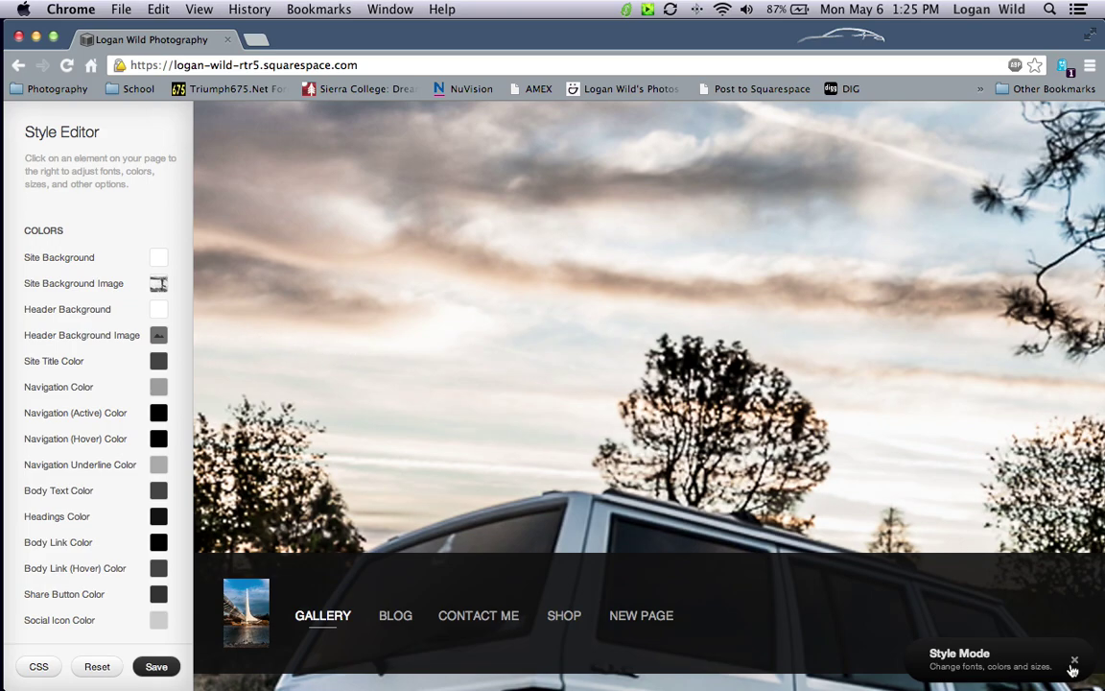
left_click(1074, 662)
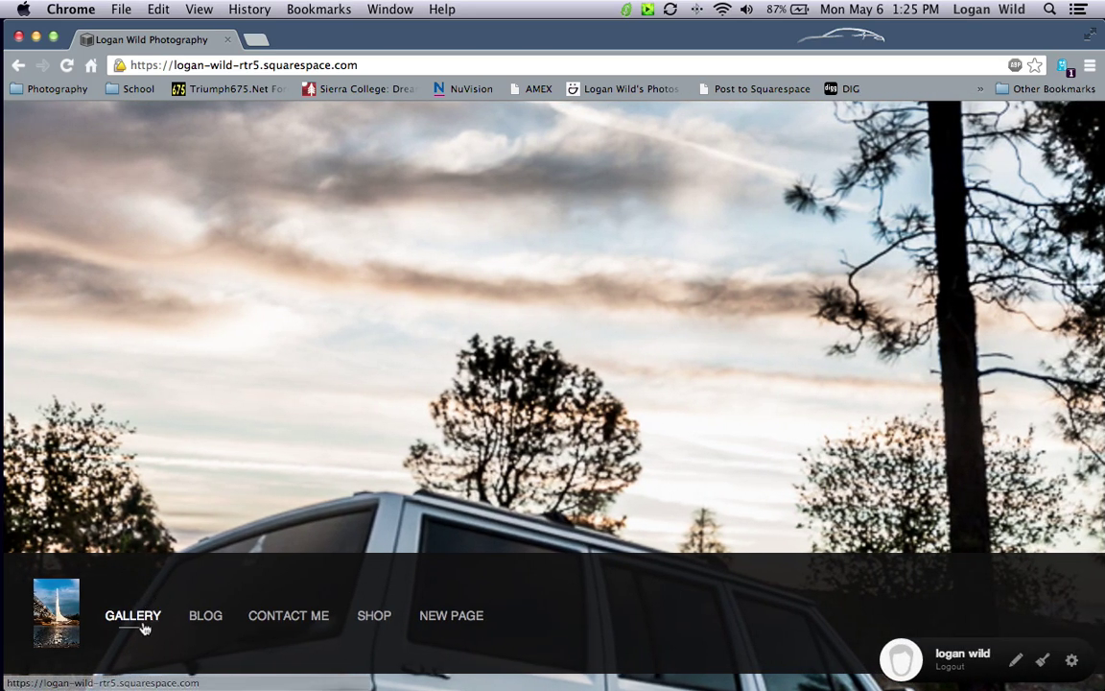
View the Blog page to check how the background image looks behind the post and sidebar
left_click(203, 624)
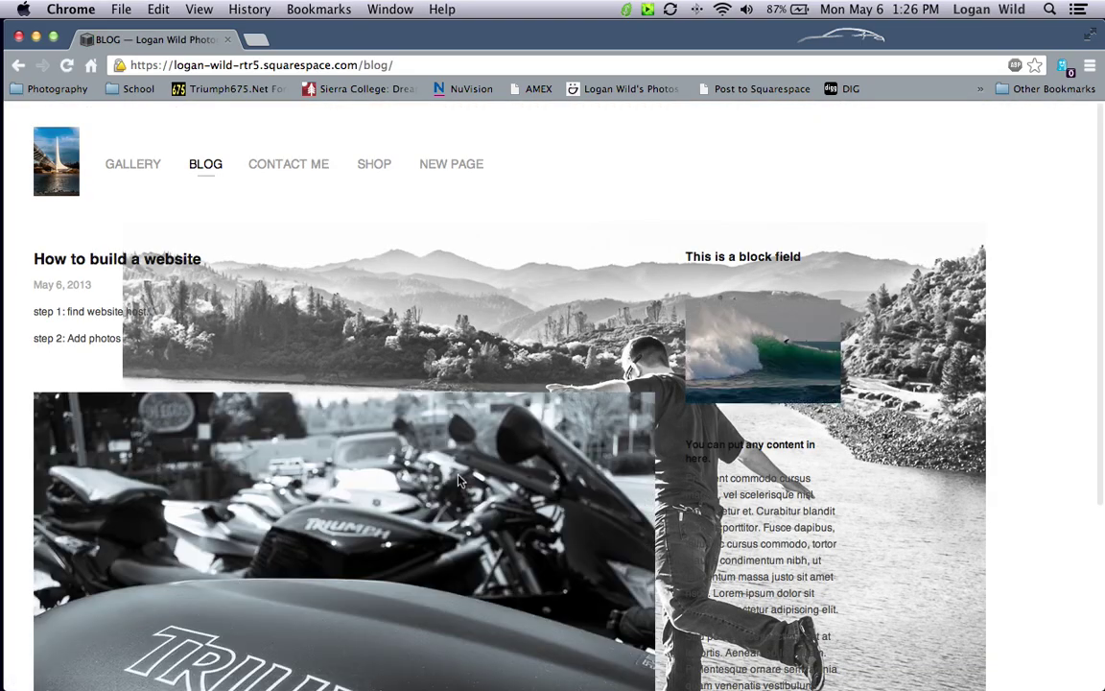
scroll(459, 480, "down", 5)
scroll(537, 460, "up", 5)
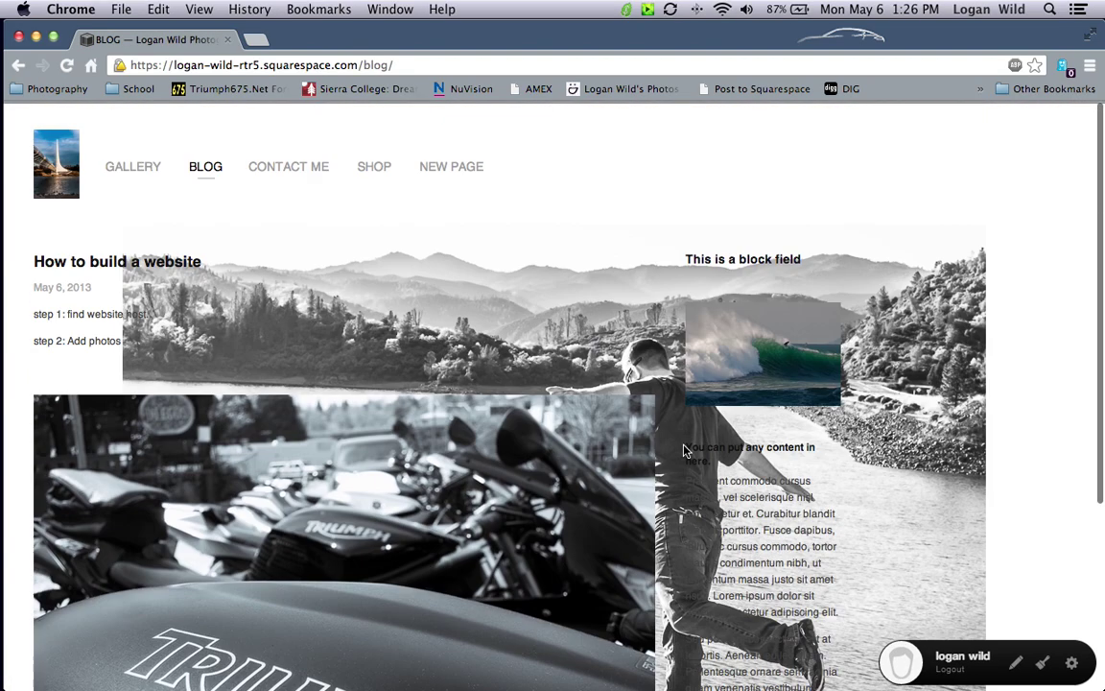
scroll(575, 458, "down", 5)
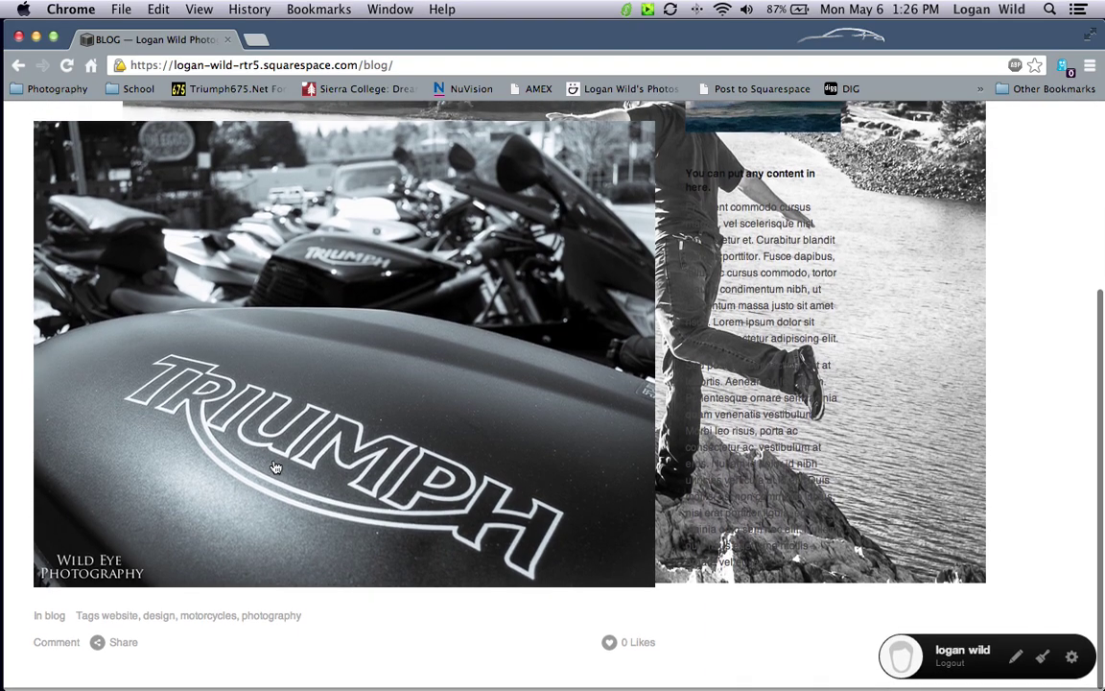
scroll(275, 467, "up", 5)
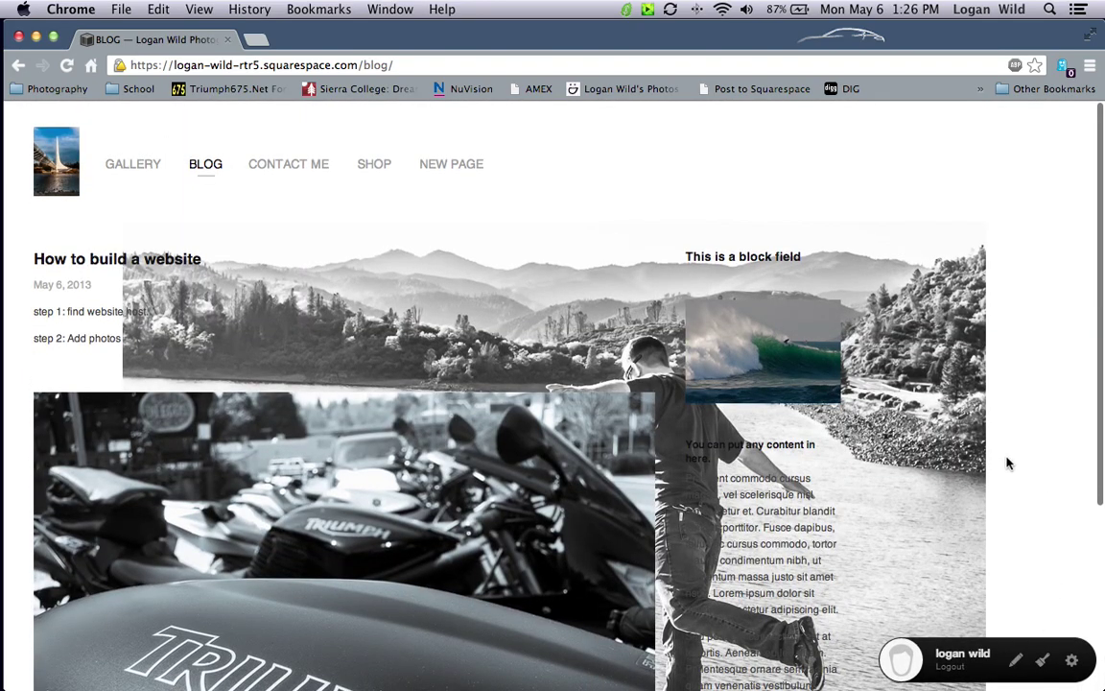